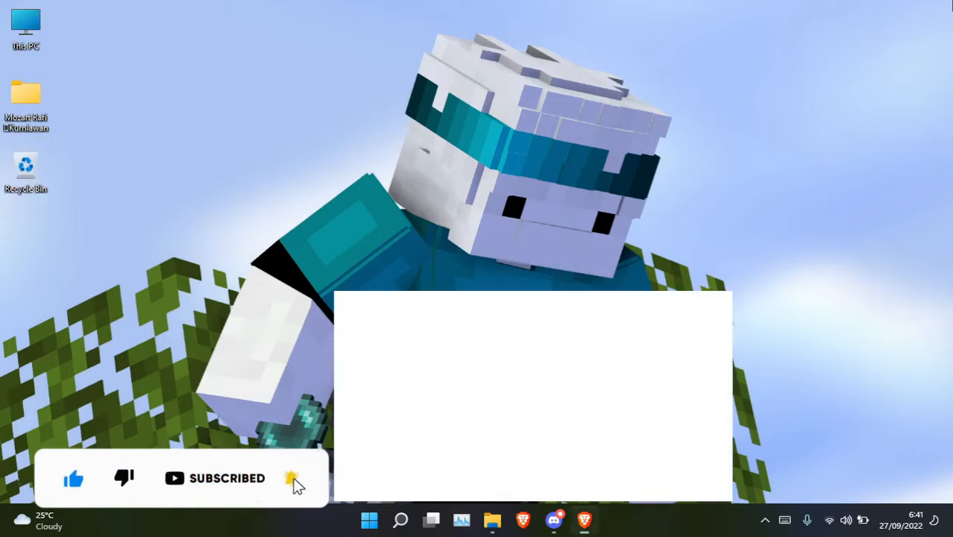
# - Start a GitHub sign-up with an e-mail address, password and username, answering 'y' to e-mail updates
pyautogui.write('github.com')
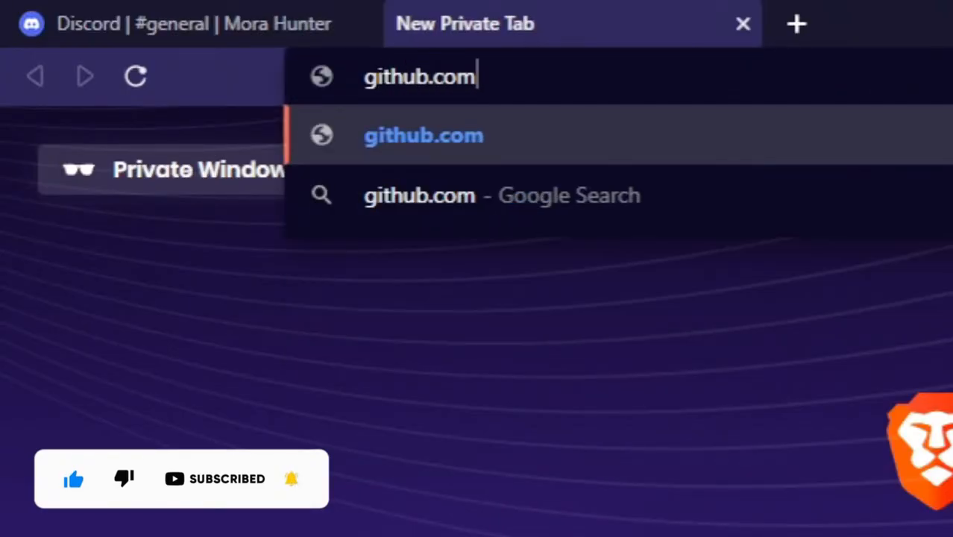
pyautogui.press('Return')
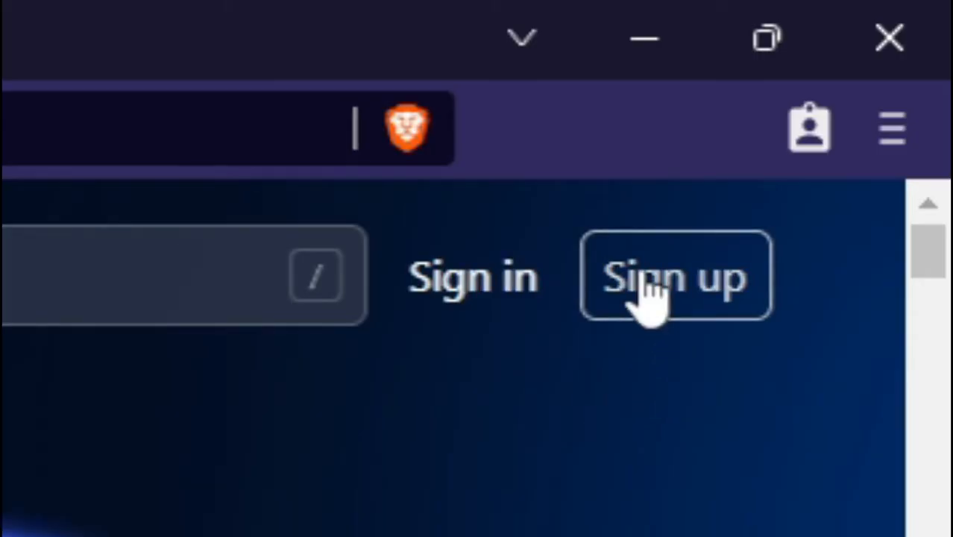
pyautogui.click(646, 294)
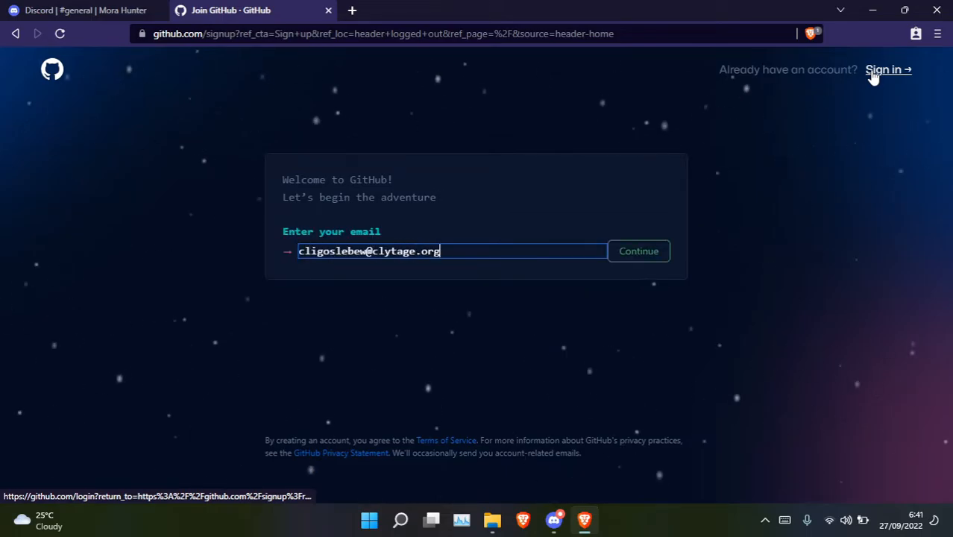
pyautogui.press('Return')
pyautogui.write('**********')
pyautogui.press('Return')
pyautogui.write('cligodeeznutsss')
pyautogui.press('Return')
pyautogui.write('y')
pyautogui.press('Return')
# - Solve the spiral-galaxy puzzle, create the account, enter the e-mailed code and skip personalization
pyautogui.click(320, 219)
pyautogui.click(536, 219)
pyautogui.click(370, 311)
pyautogui.click(447, 435)
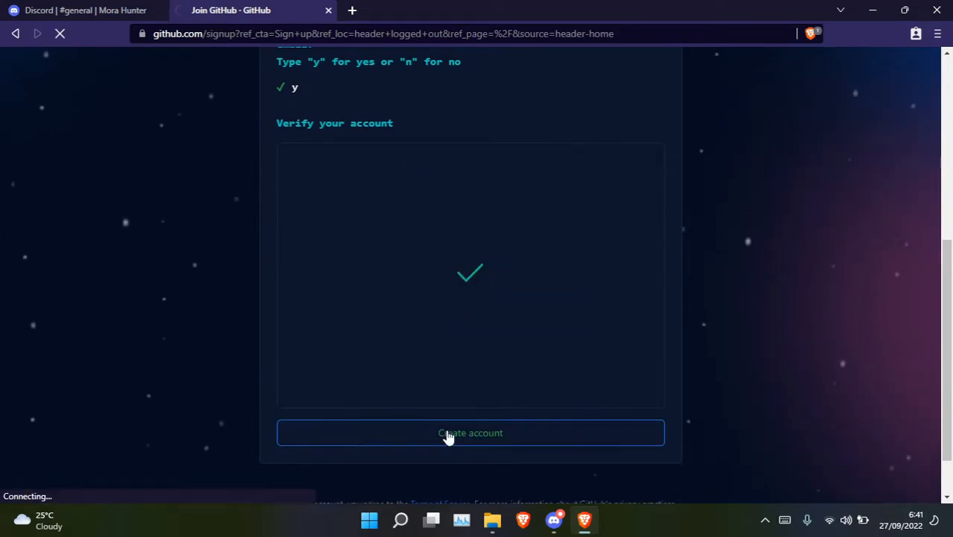
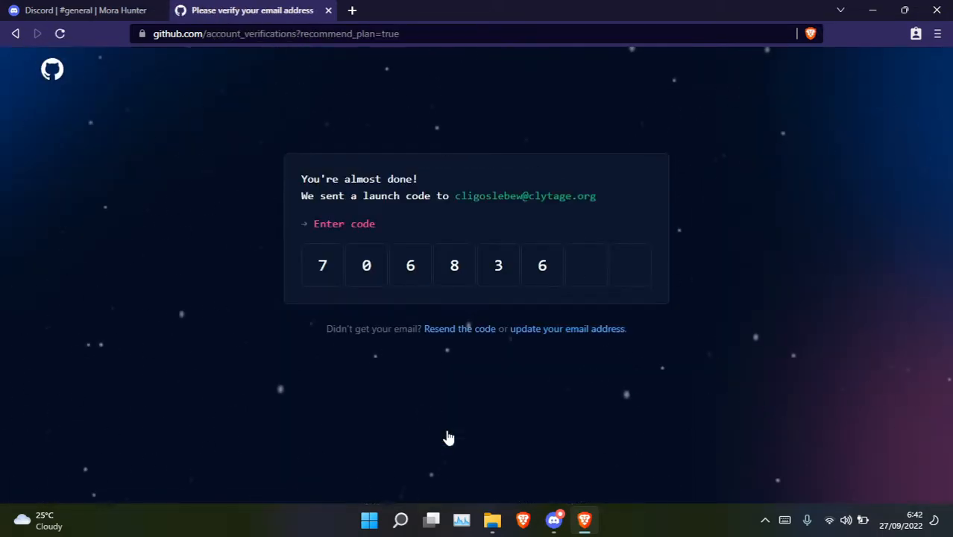
pyautogui.scroll(-3, 446, 429)
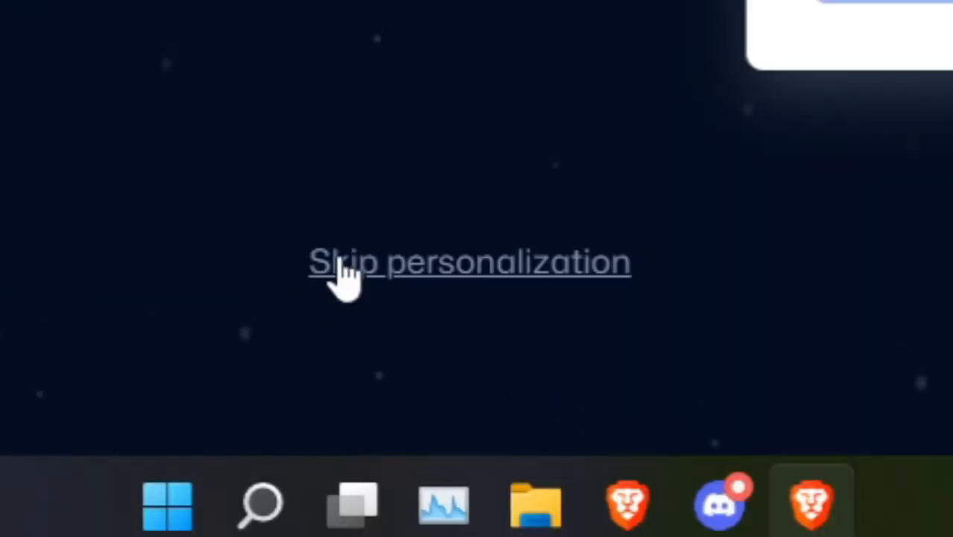
pyautogui.click(428, 440)
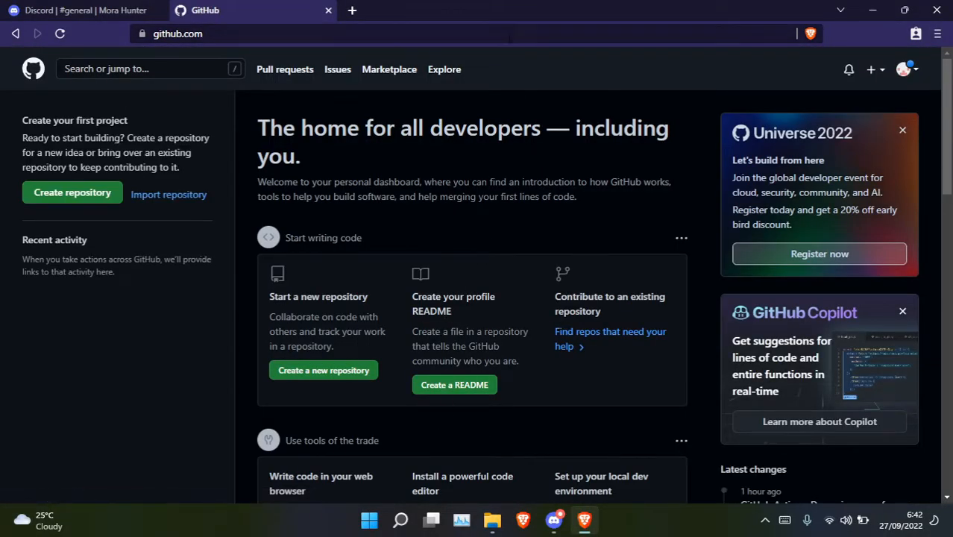
# - Open the Clytage/rawon repository and star it
pyautogui.click(510, 33)
pyautogui.press('End')
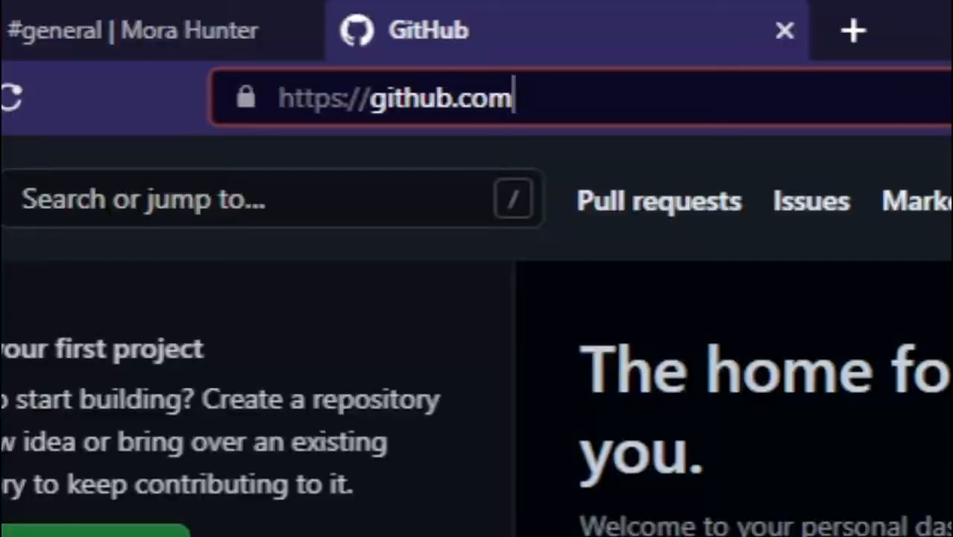
pyautogui.write('/Clytage/rawon')
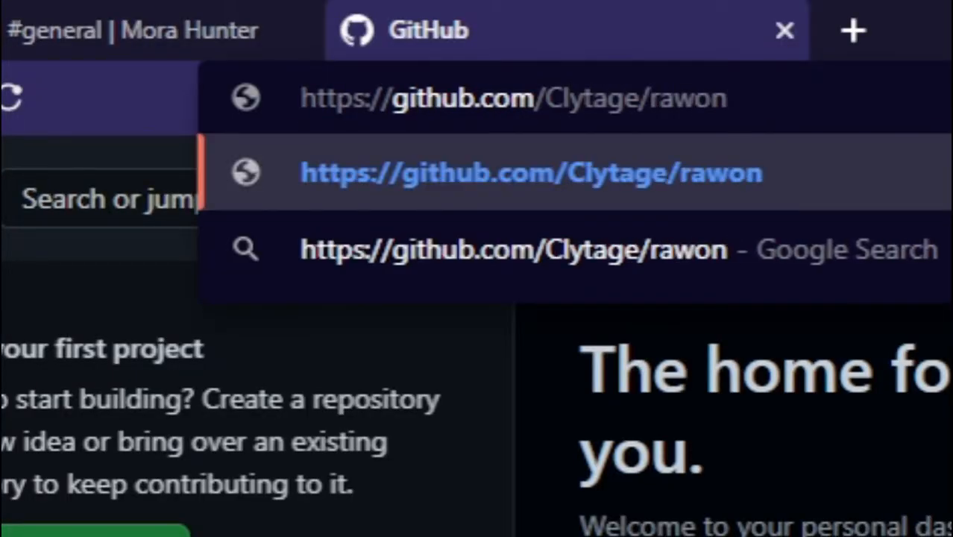
pyautogui.press('Return')
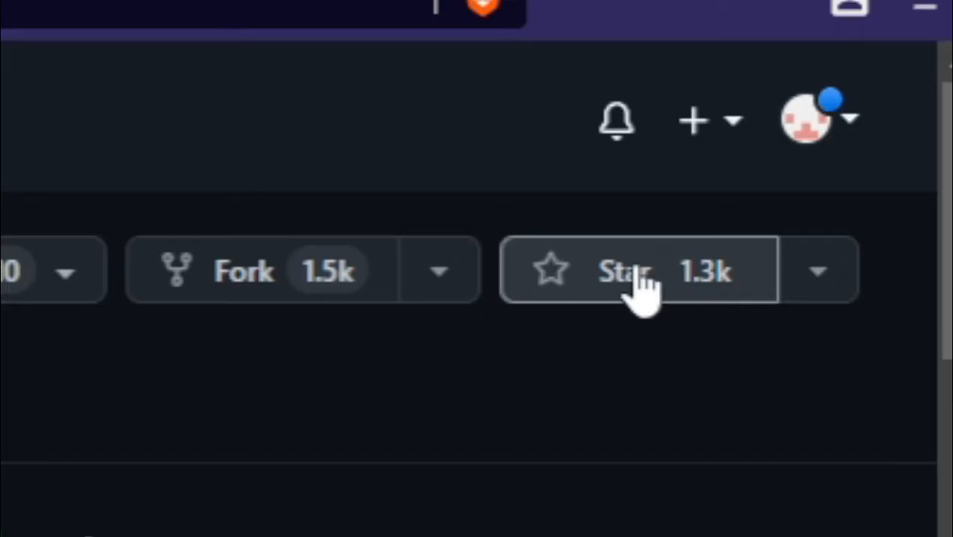
pyautogui.click(855, 116)
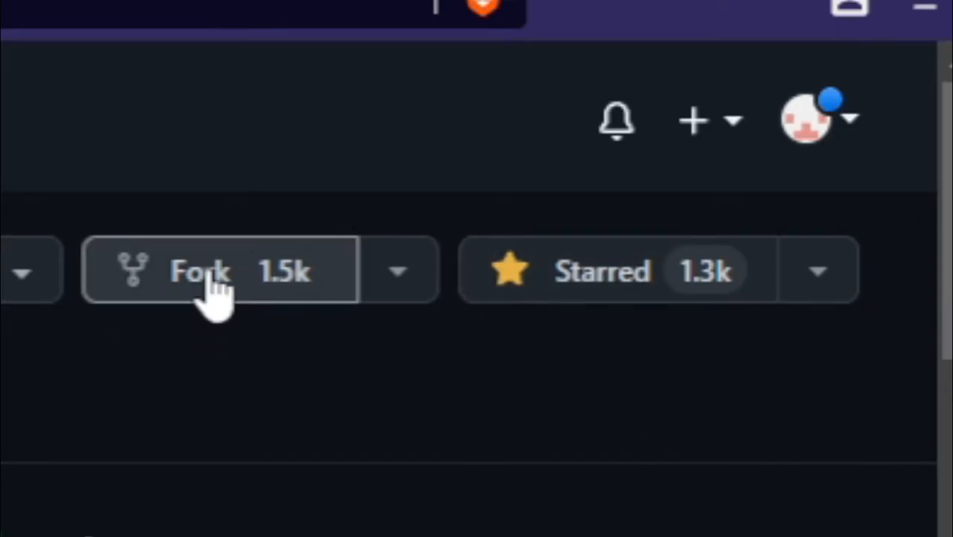
# - Fork rawon into the new account under the repository name 'timmie'
pyautogui.click(216, 291)
pyautogui.scroll(-3, 693, 115)
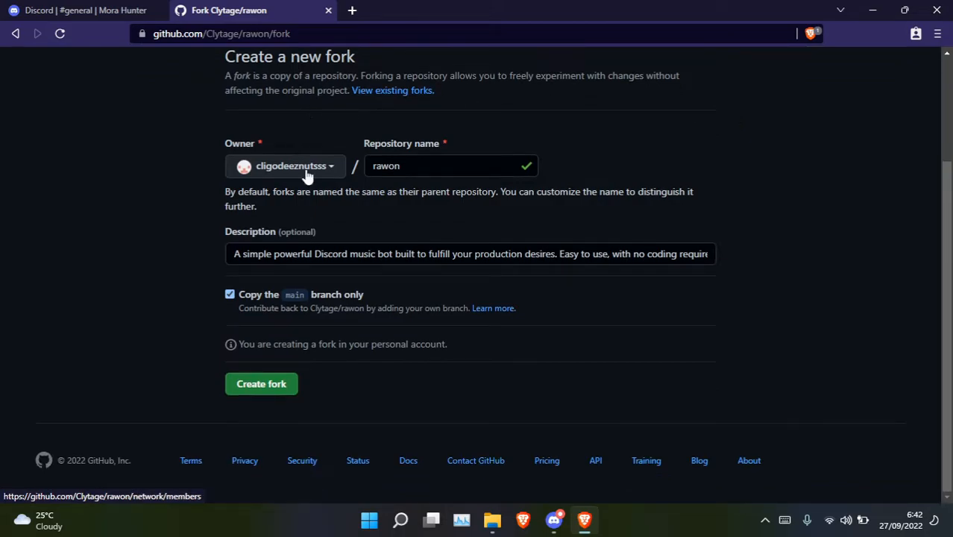
pyautogui.click(381, 166)
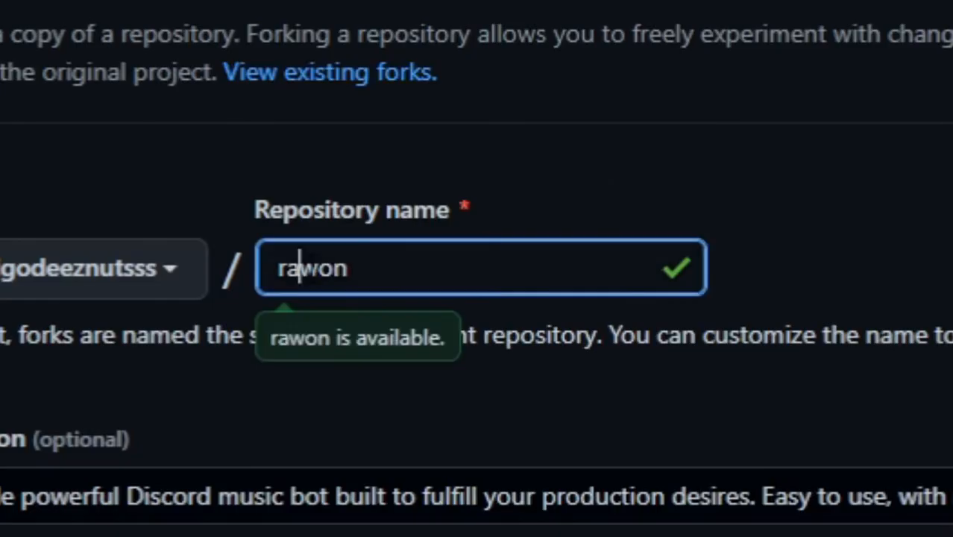
pyautogui.doubleClick(386, 165)
pyautogui.write('timmie')
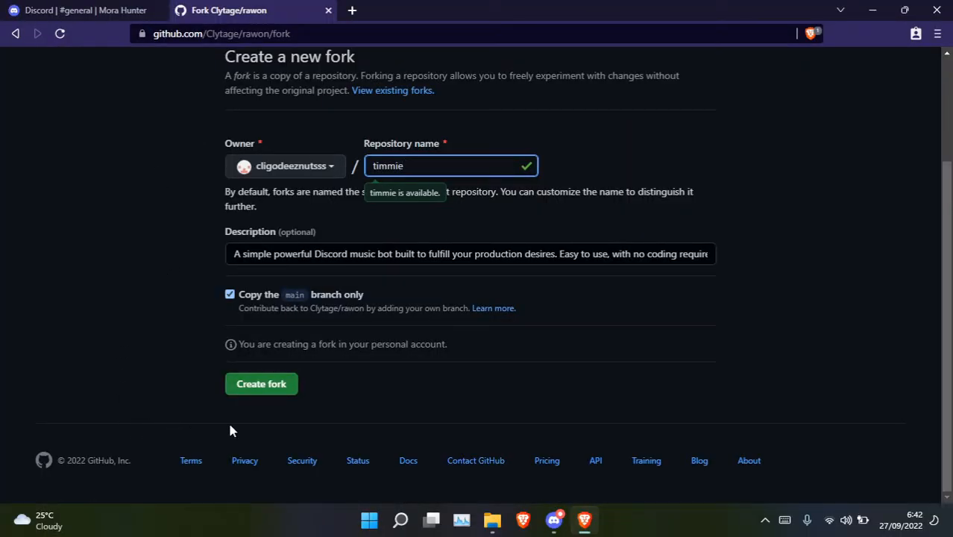
pyautogui.click(251, 386)
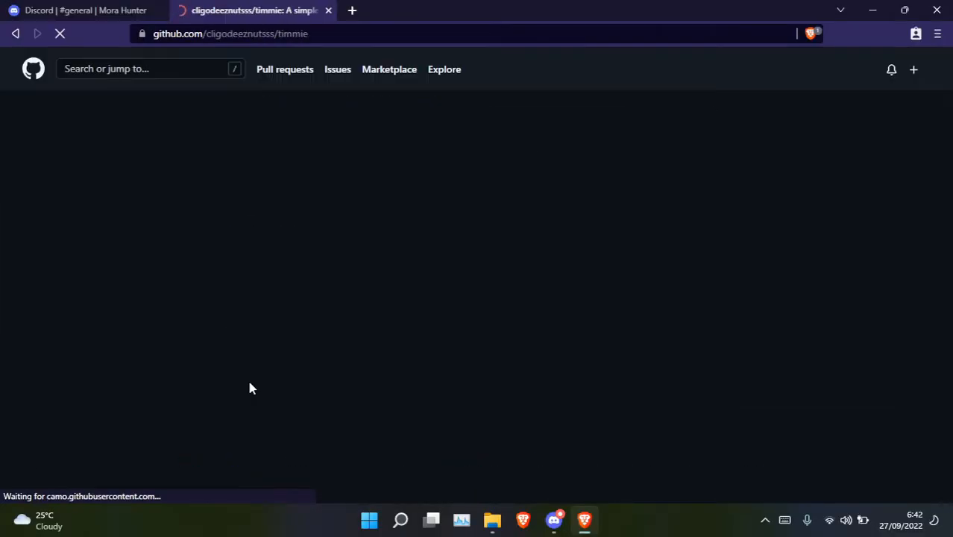
# - Scroll the timmie README down to the Heroku, Glitch and Railway hosting setup instructions
pyautogui.scroll(-3, 250, 387)
pyautogui.scroll(-13, 250, 387)
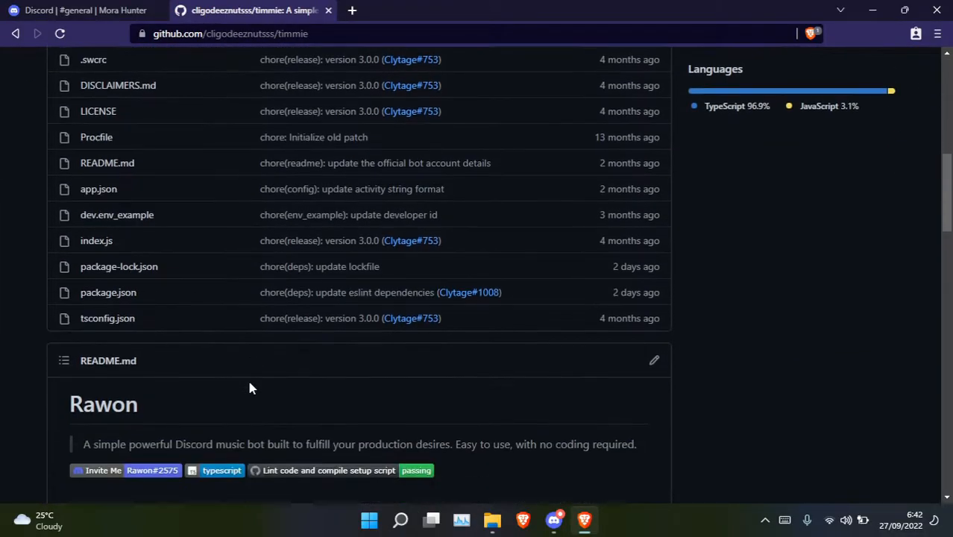
pyautogui.scroll(-5, 250, 387)
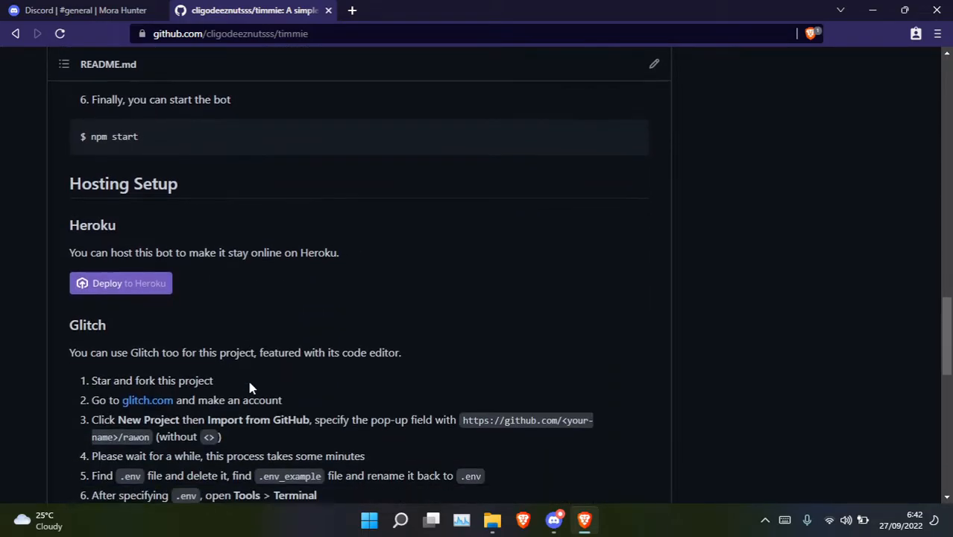
pyautogui.scroll(1, 250, 386)
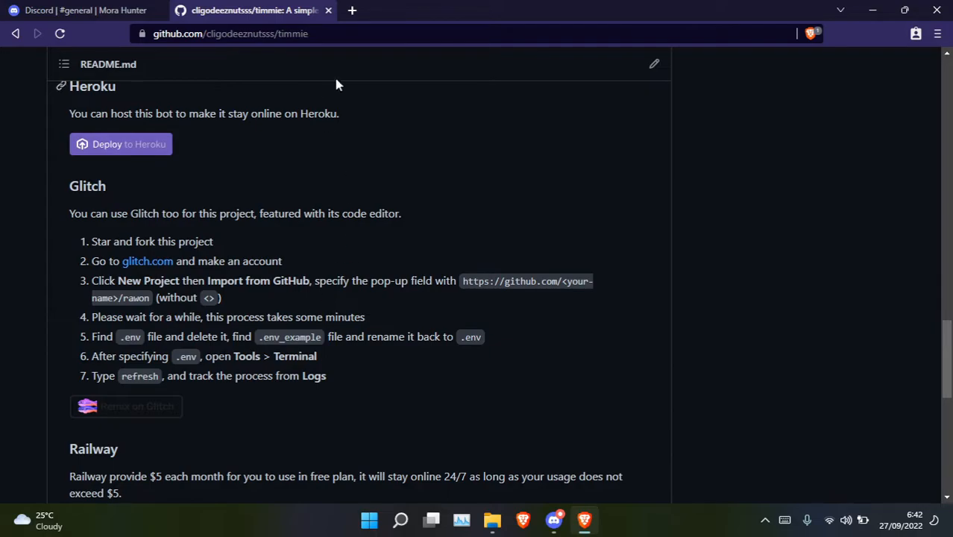
# - Sign up on glitch.com in a new tab using GitHub, authorizing glitchdotcom
pyautogui.click(352, 12)
pyautogui.write('glitch.co')
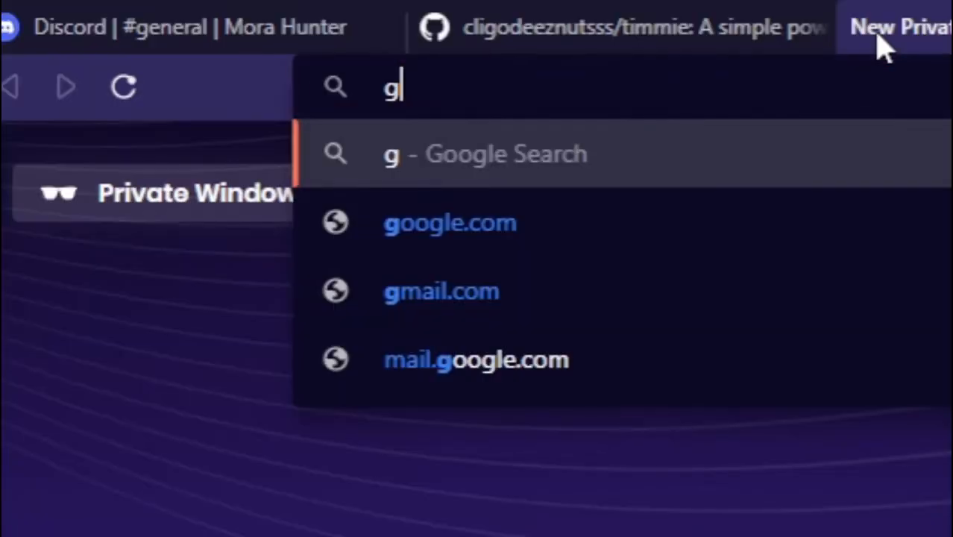
pyautogui.write('m')
pyautogui.press('Return')
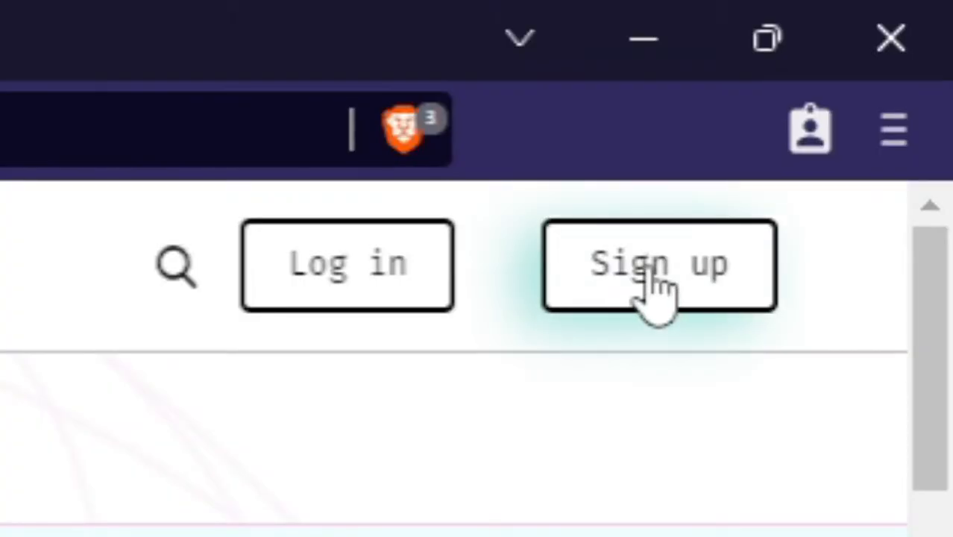
pyautogui.click(873, 71)
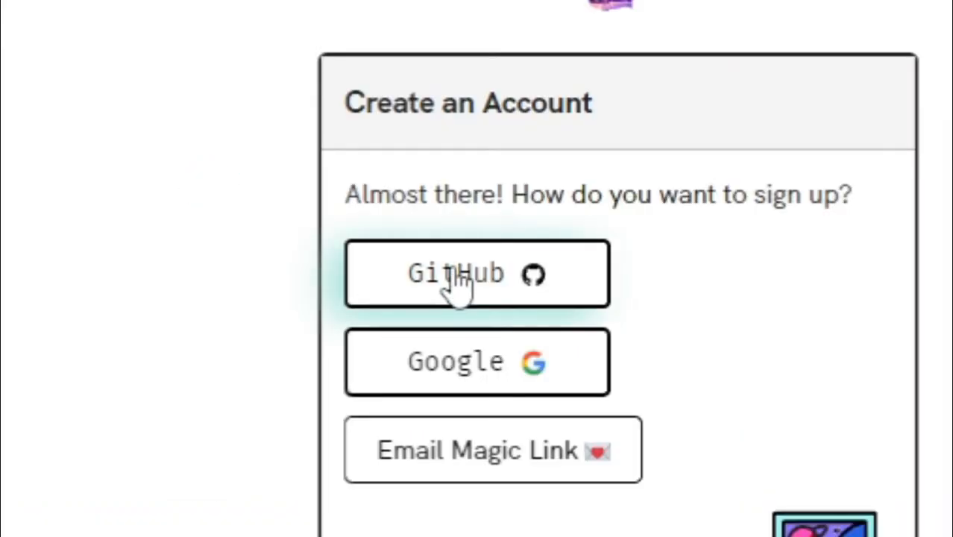
pyautogui.click(453, 276)
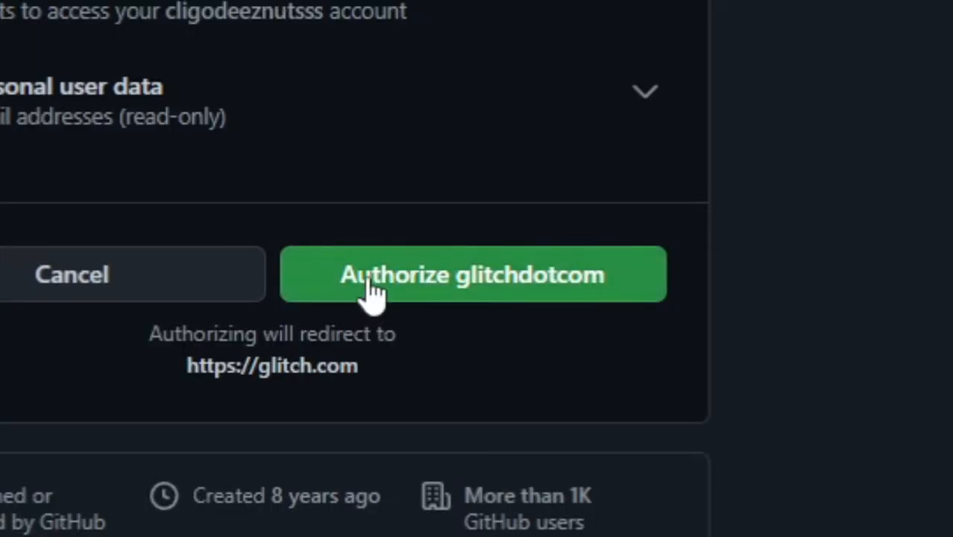
pyautogui.click(507, 357)
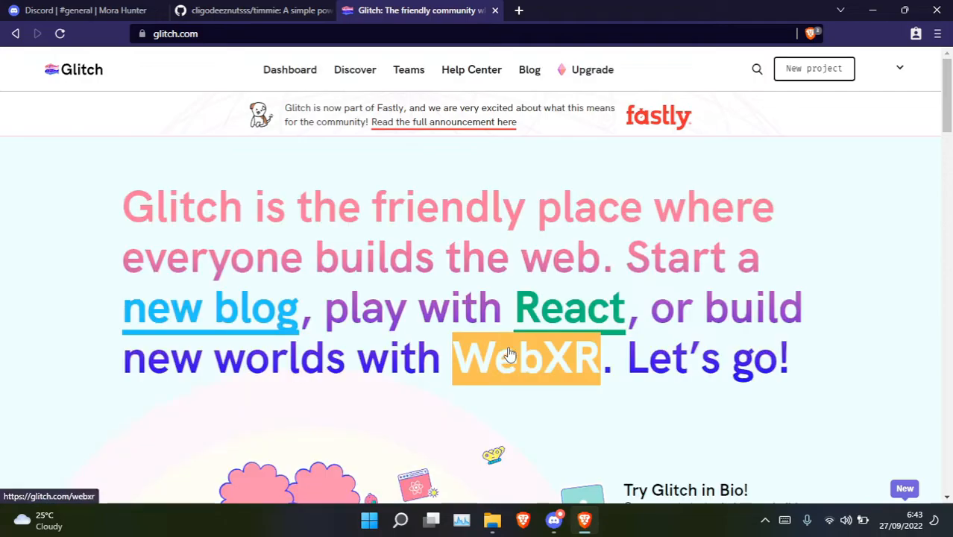
# - Close the Glitch home tab and open the README's Remix on Glitch link in a new tab
pyautogui.click(495, 11)
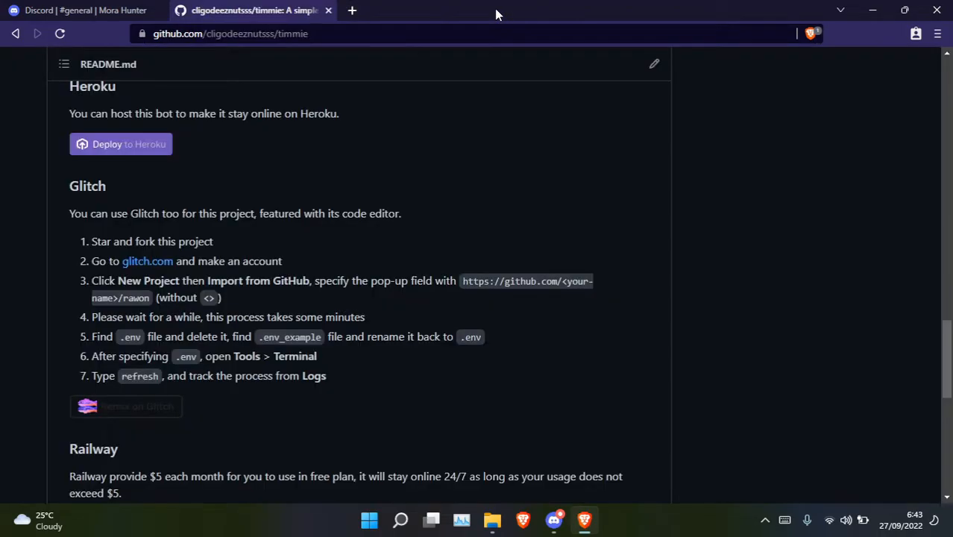
pyautogui.scroll(-2, 57, 246)
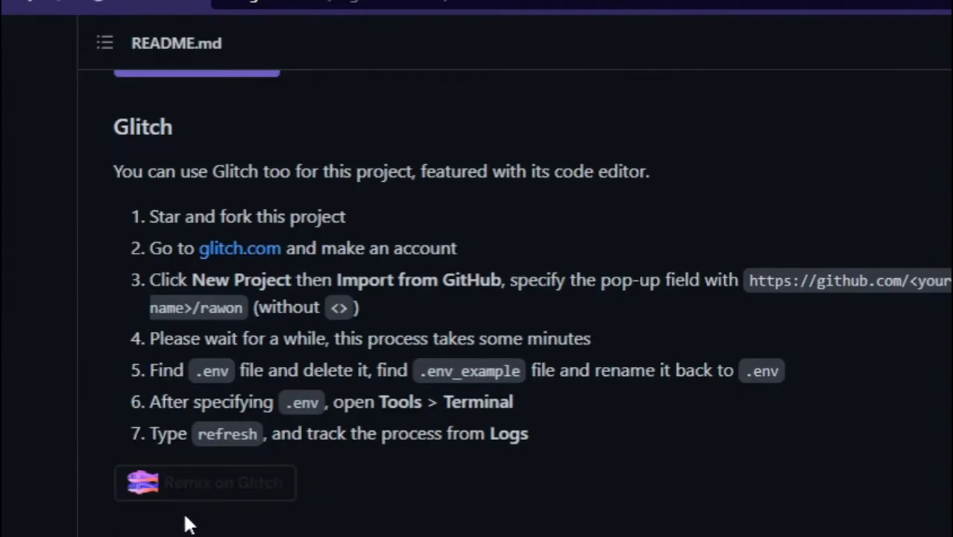
pyautogui.rightClick(134, 340)
pyautogui.click(267, 63)
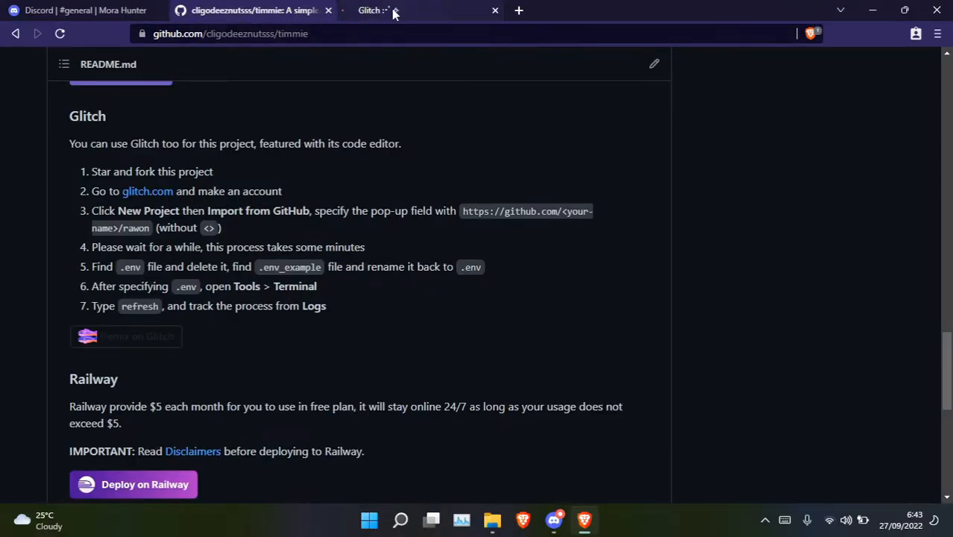
pyautogui.click(377, 12)
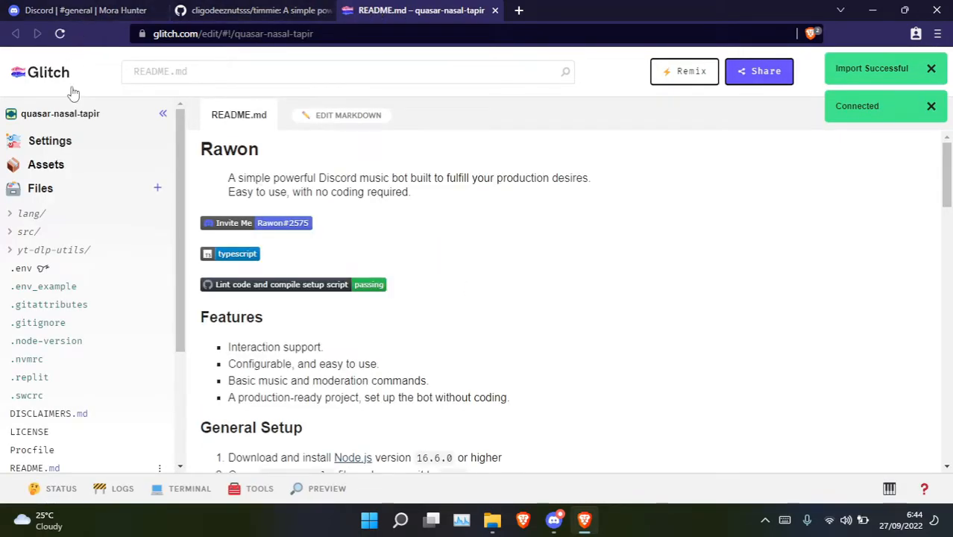
# - Delete the existing .env file and rename .env_example to .env
pyautogui.click(158, 268)
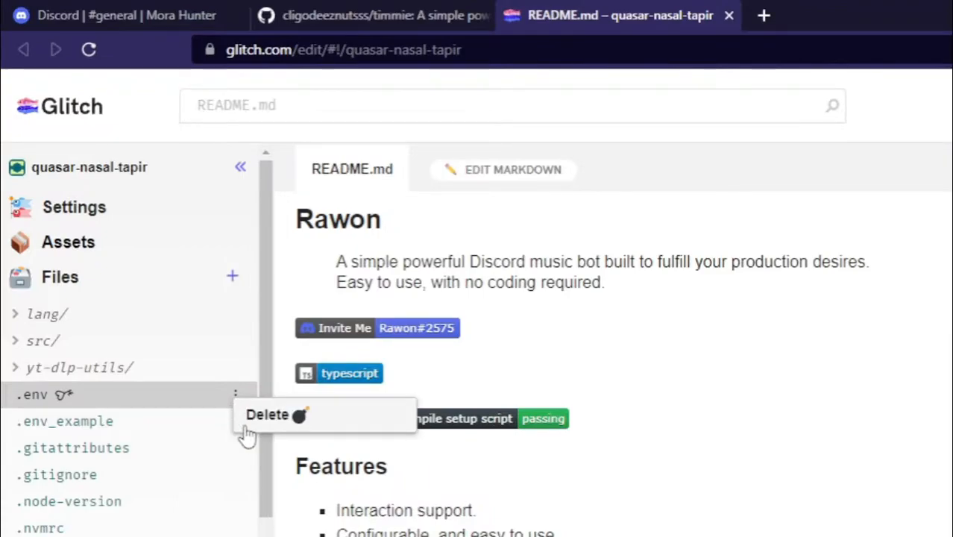
pyautogui.click(263, 418)
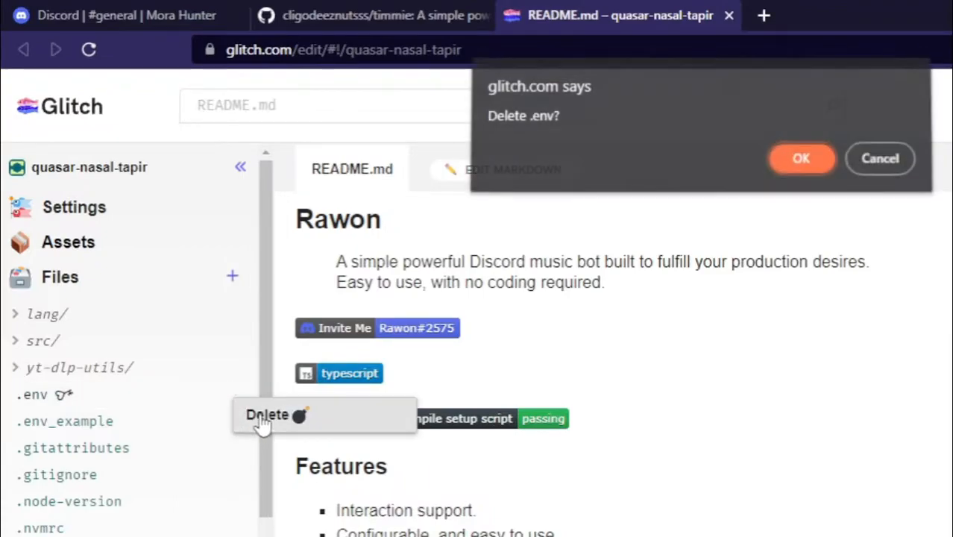
pyautogui.click(799, 154)
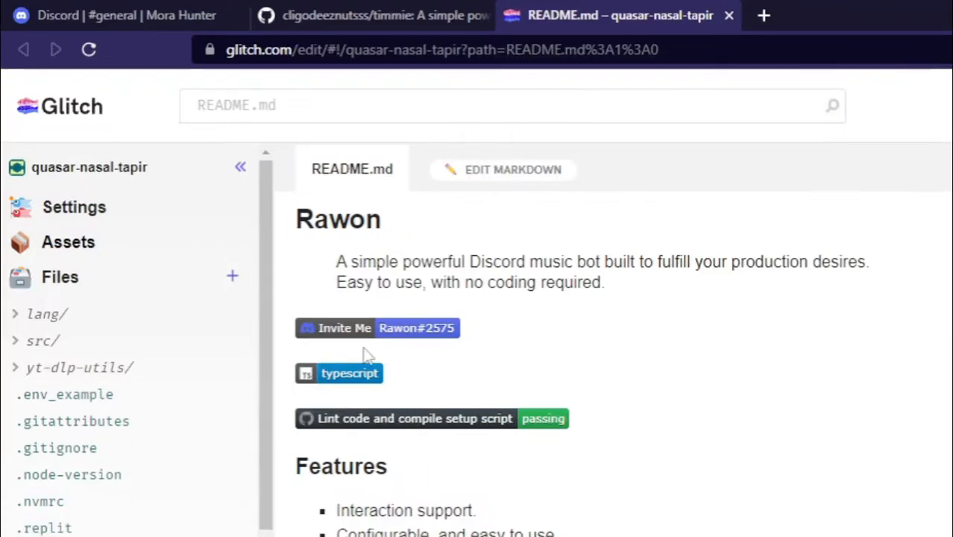
pyautogui.click(234, 400)
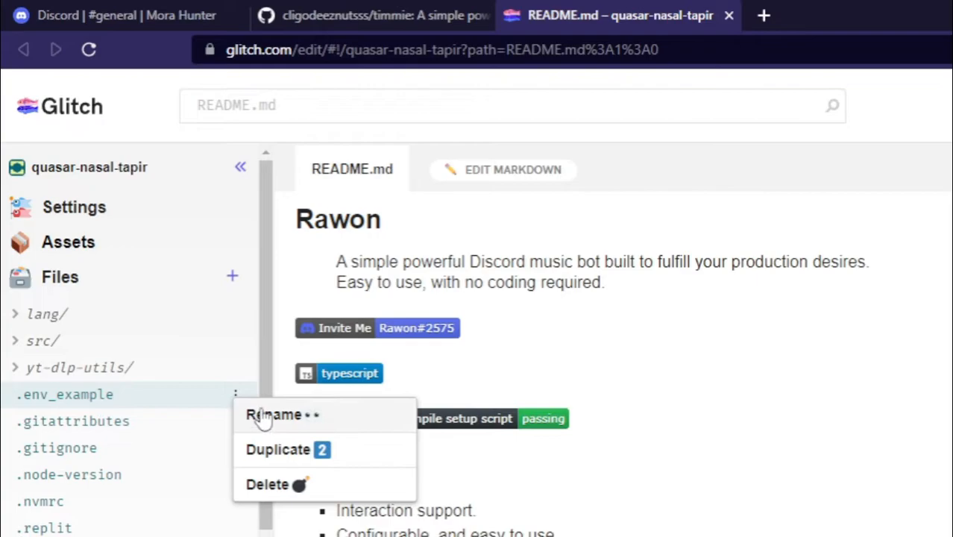
pyautogui.click(257, 413)
pyautogui.press('BackSpace')
pyautogui.press('BackSpace')
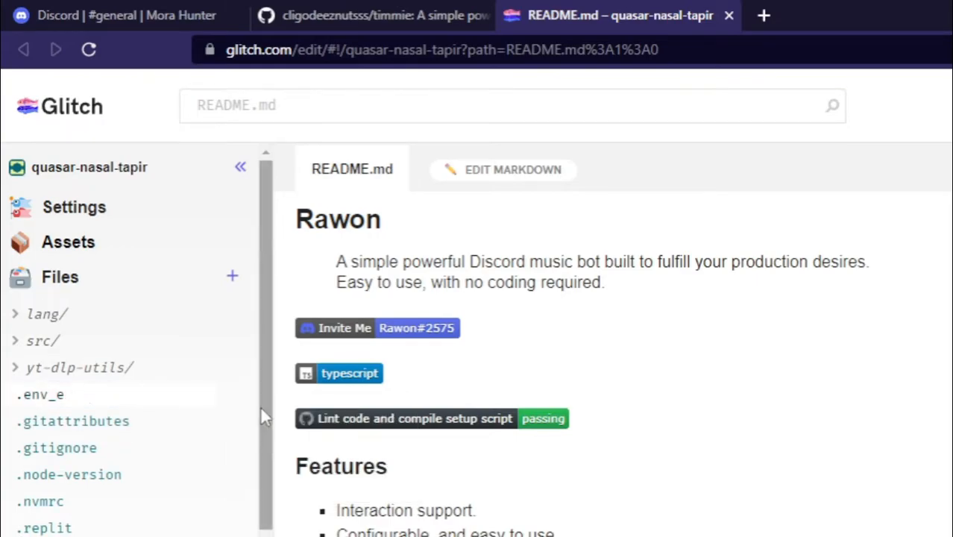
pyautogui.press('Return')
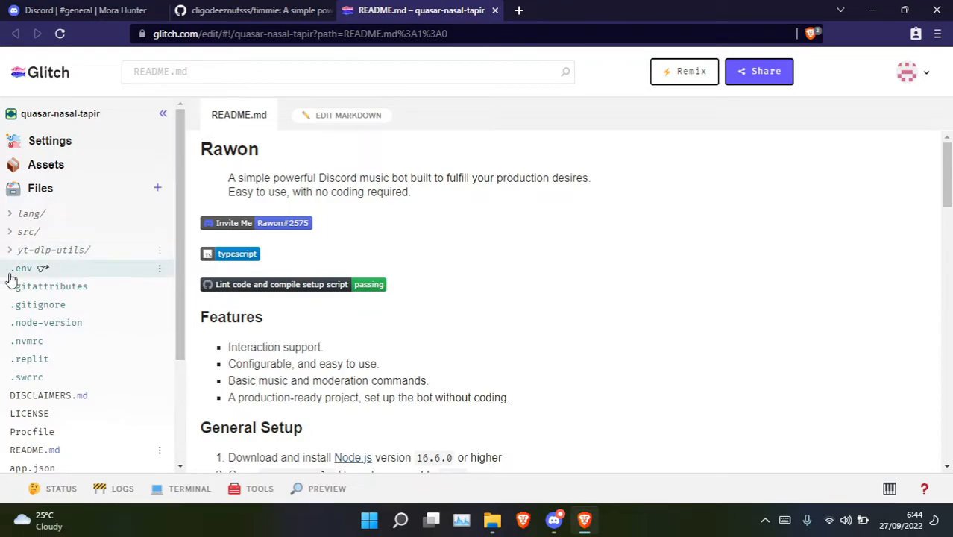
# - Open the new .env in PLAINTEXT view and place the cursor at the DISCORD_TOKEN value
pyautogui.click(24, 269)
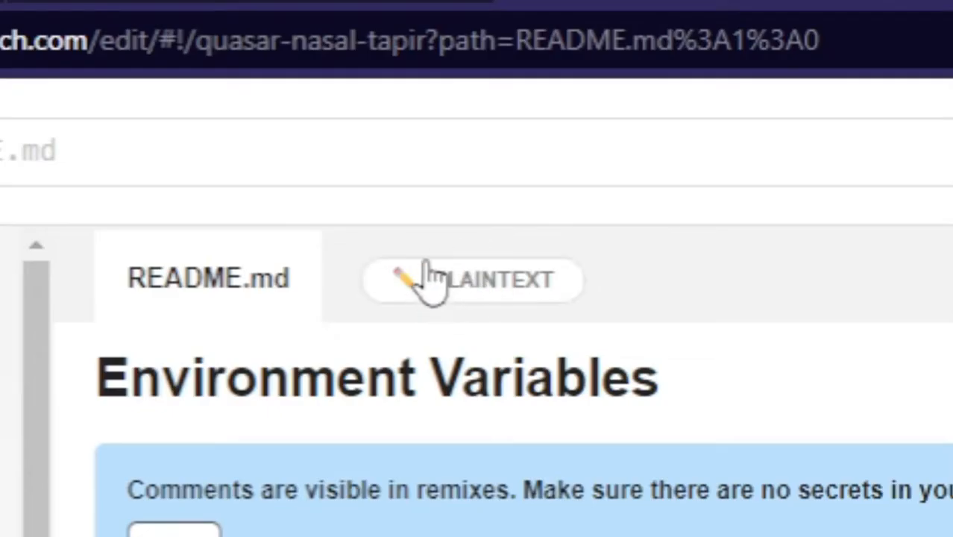
pyautogui.click(478, 282)
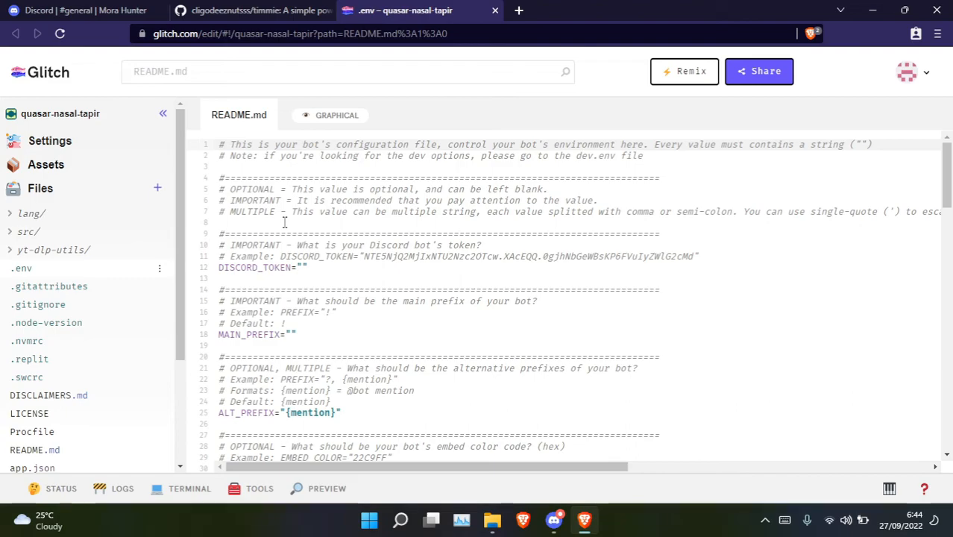
pyautogui.scroll(-2, 284, 222)
pyautogui.click(339, 198)
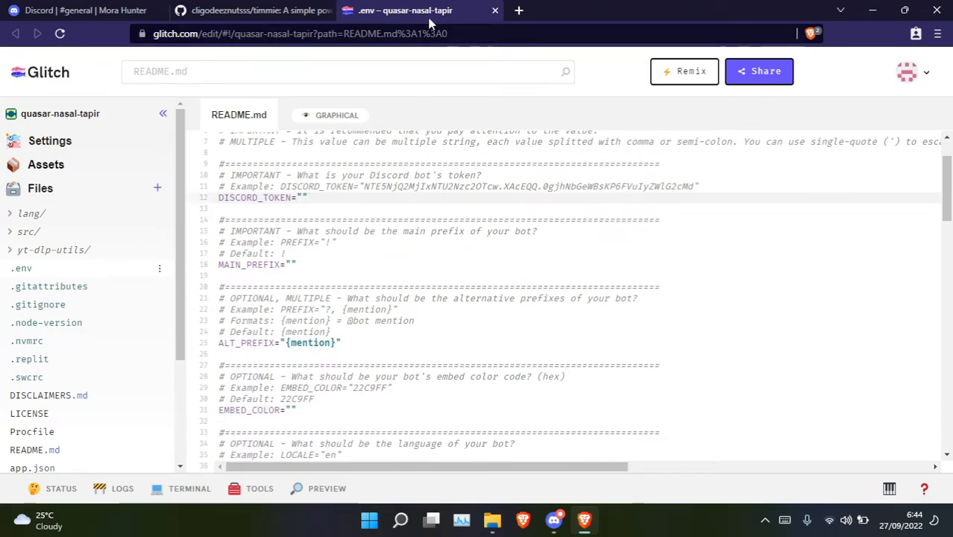
# - Create a Discord developer application named 'Timmie', agreeing to the developer terms
pyautogui.click(516, 9)
pyautogui.write('discor')
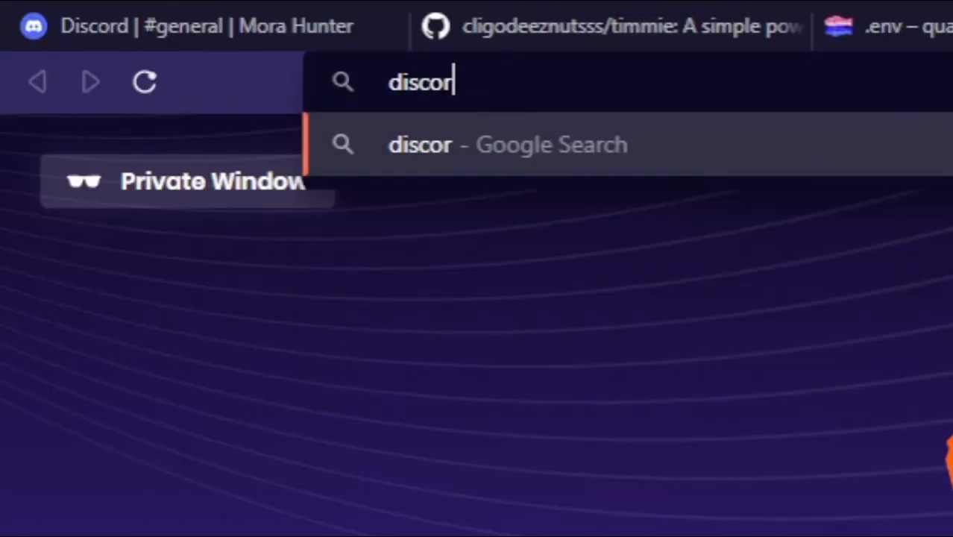
pyautogui.write('d.com/developers/applicati')
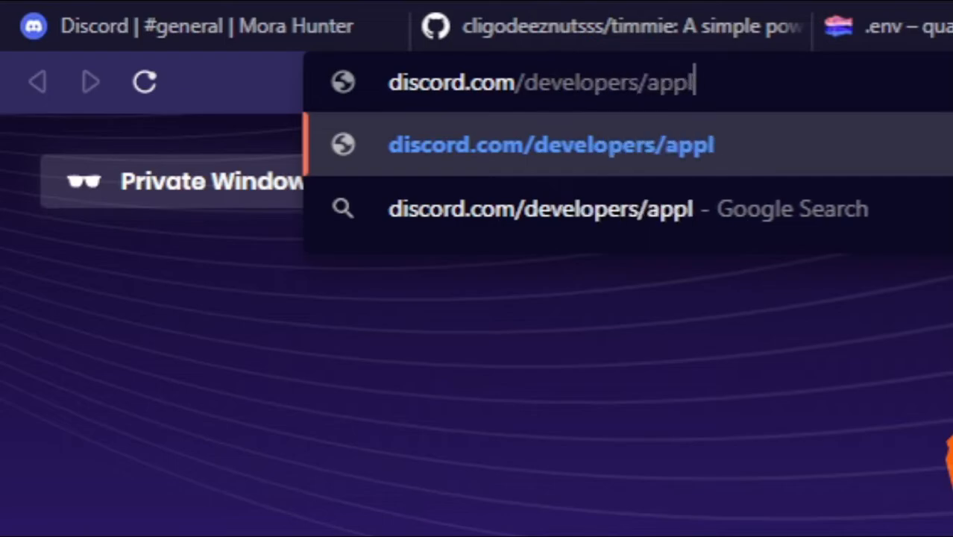
pyautogui.write('ons')
pyautogui.press('Return')
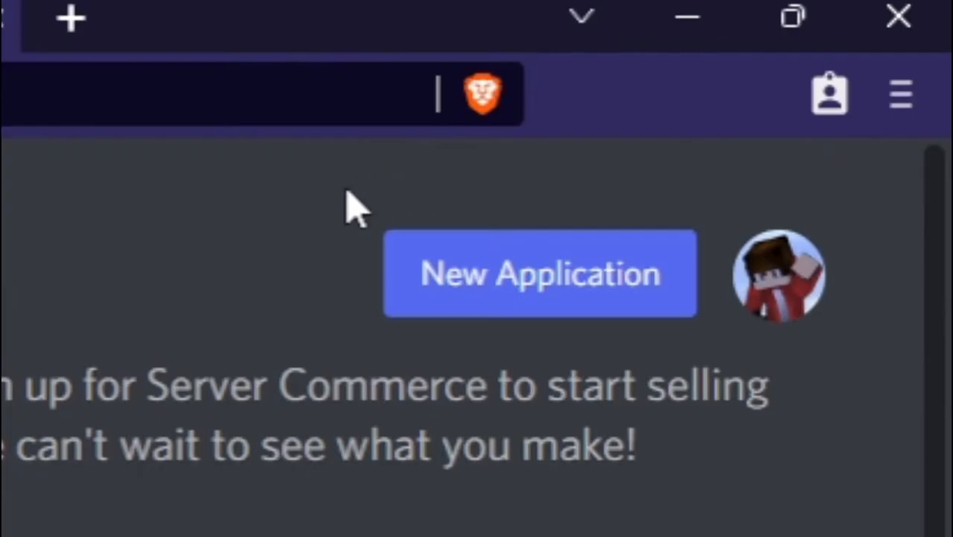
pyautogui.click(800, 92)
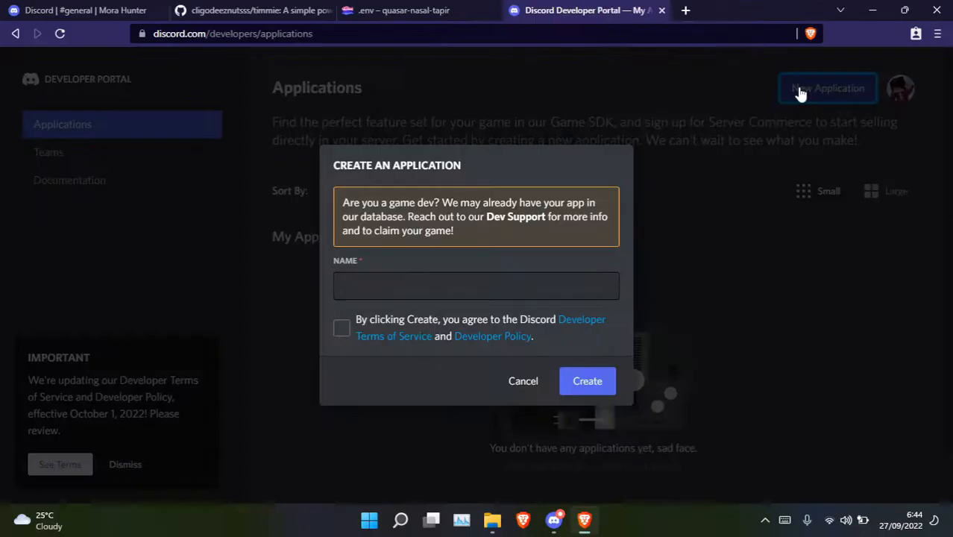
pyautogui.click(393, 289)
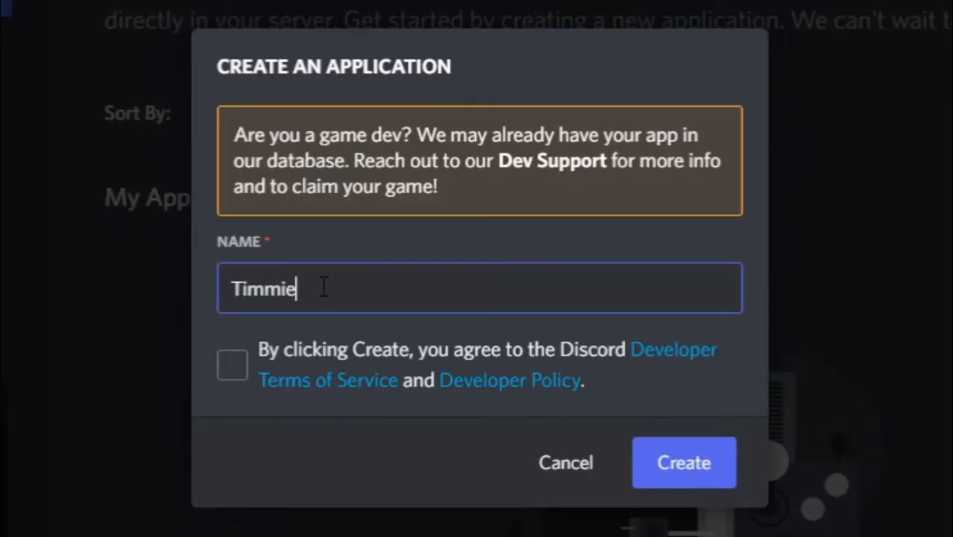
pyautogui.click(223, 369)
pyautogui.click(665, 457)
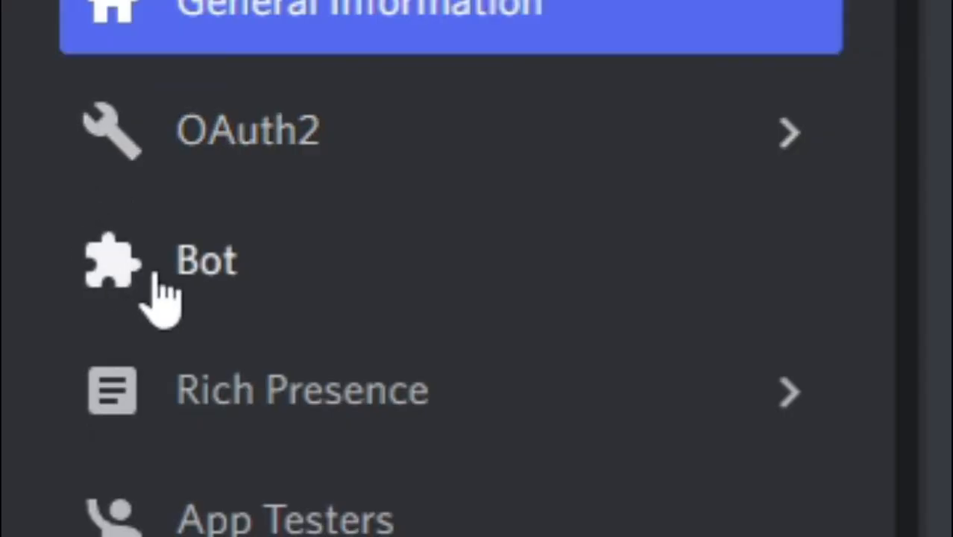
# - Add a bot user to the Timmie application
pyautogui.click(54, 264)
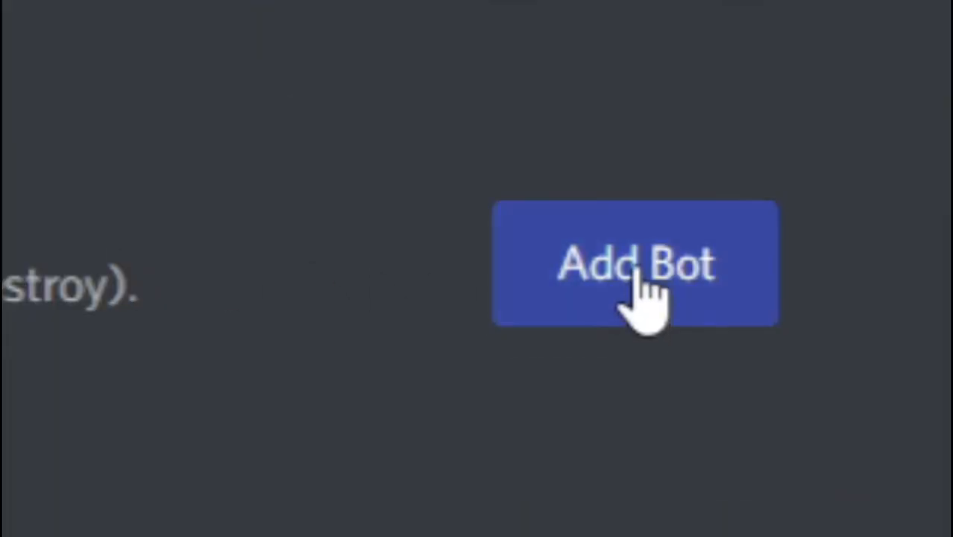
pyautogui.click(883, 242)
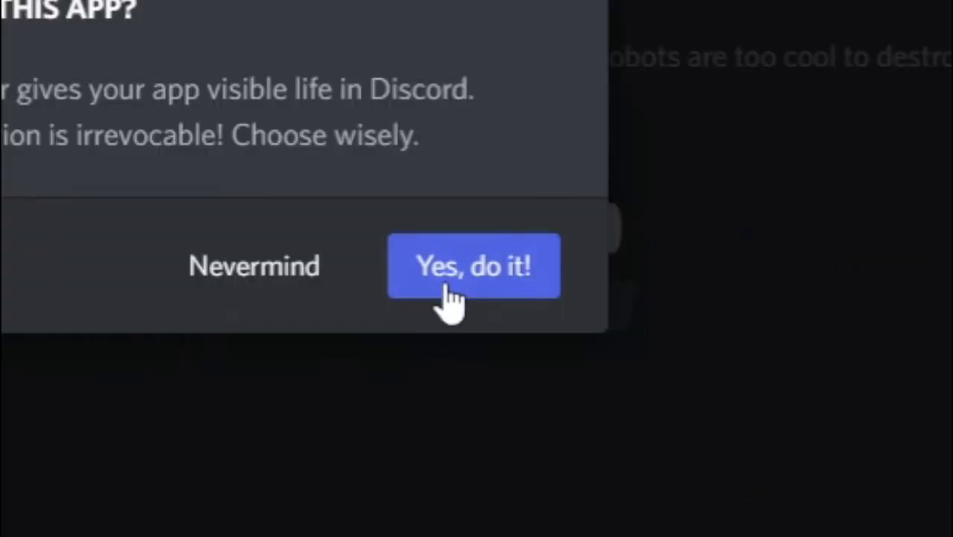
pyautogui.click(575, 323)
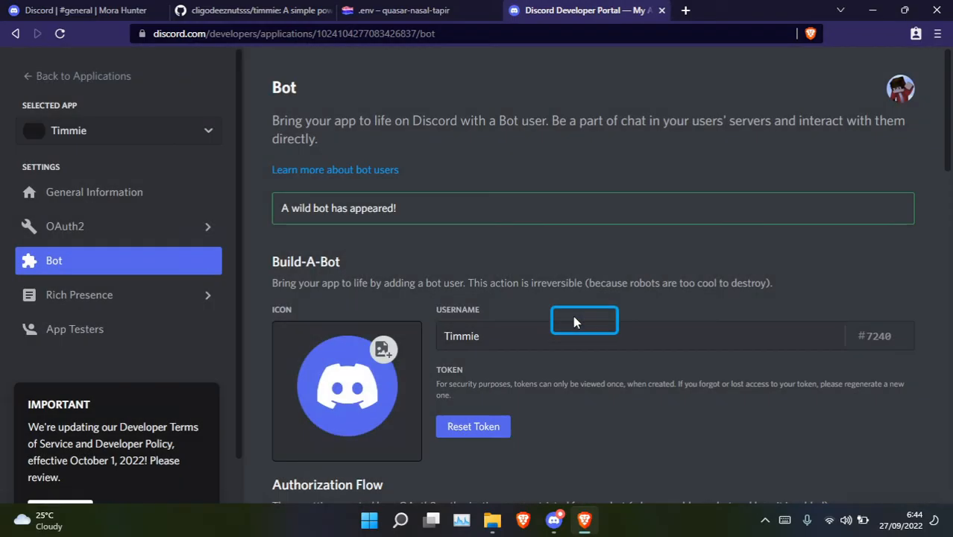
# - Reset the bot token and copy the newly generated token
pyautogui.scroll(-1, 574, 322)
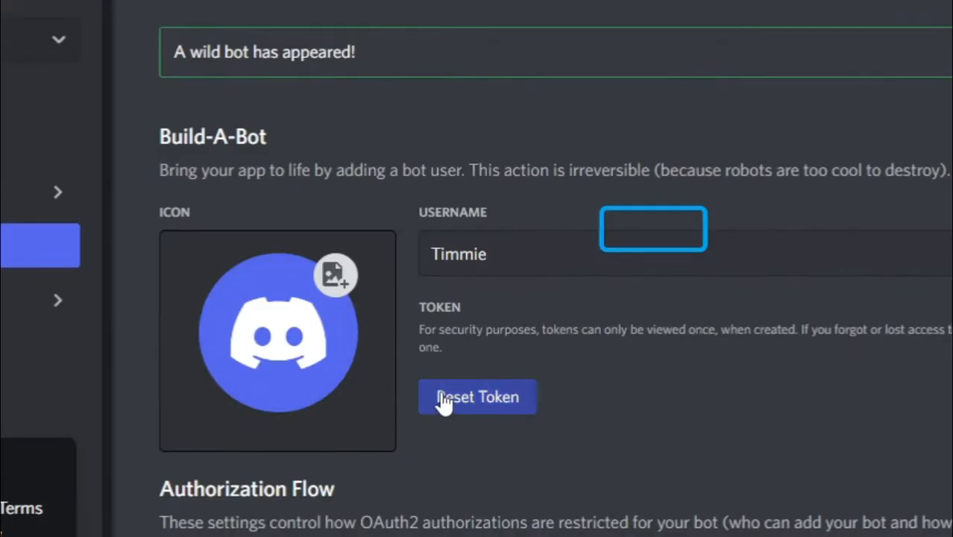
pyautogui.click(453, 363)
pyautogui.click(634, 339)
pyautogui.rightClick(631, 329)
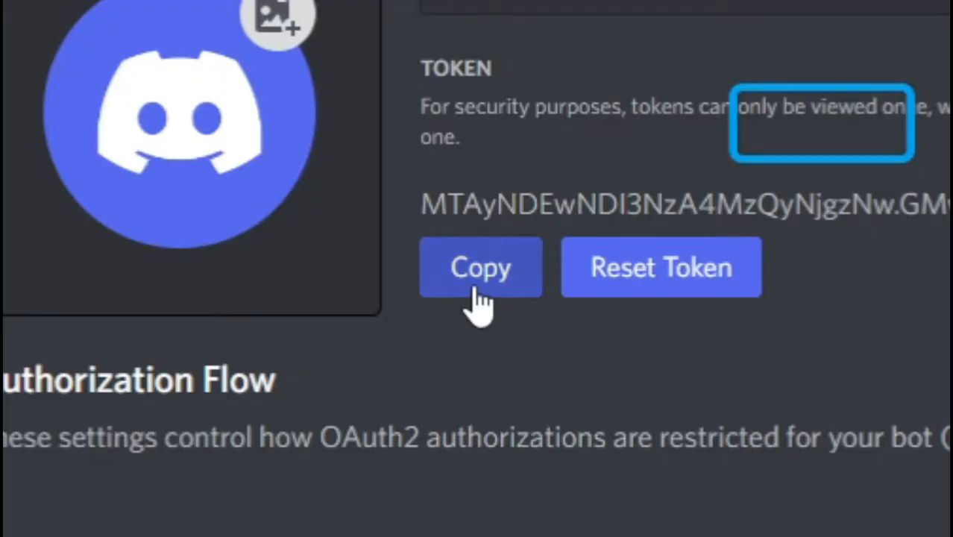
pyautogui.click(458, 377)
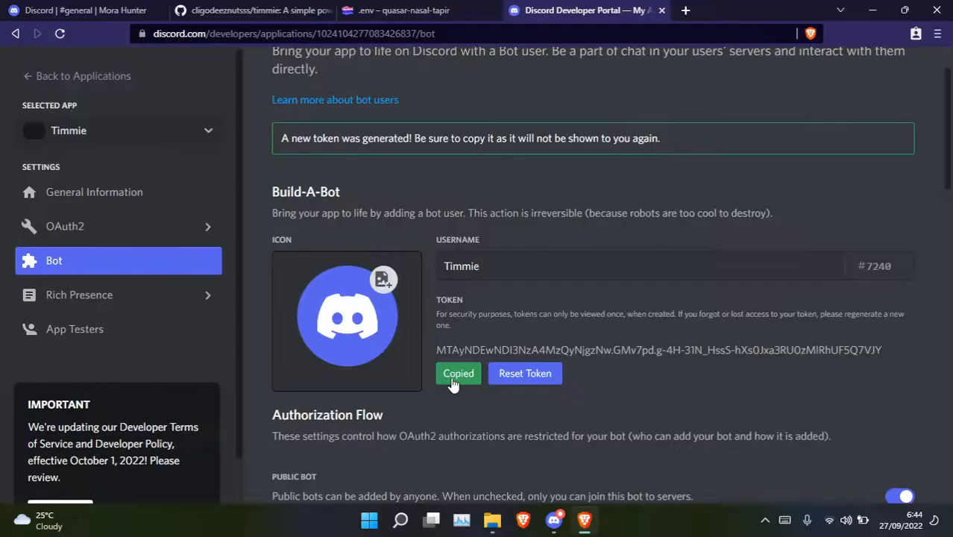
pyautogui.click(420, 15)
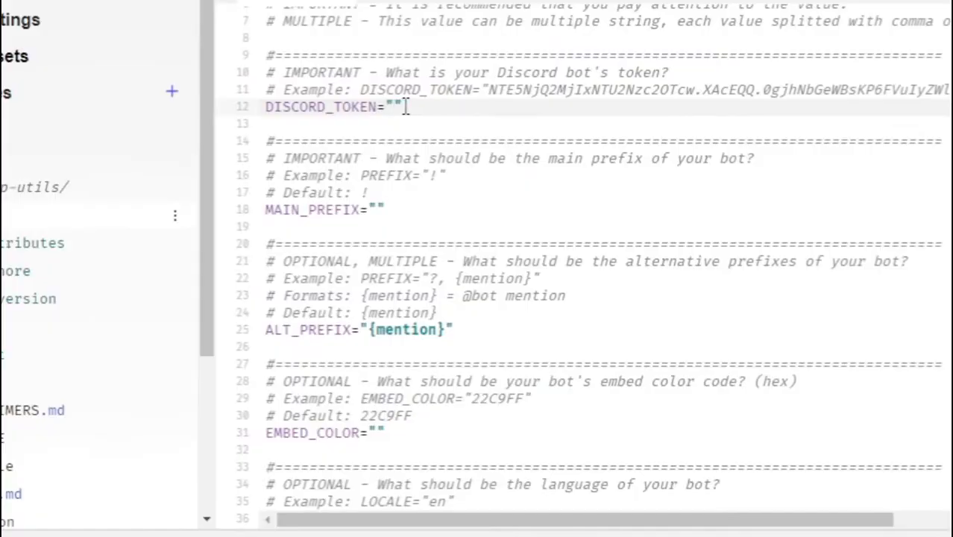
# - Paste the bot token into DISCORD_TOKEN and set MAIN_PREFIX to '!'
pyautogui.rightClick(396, 106)
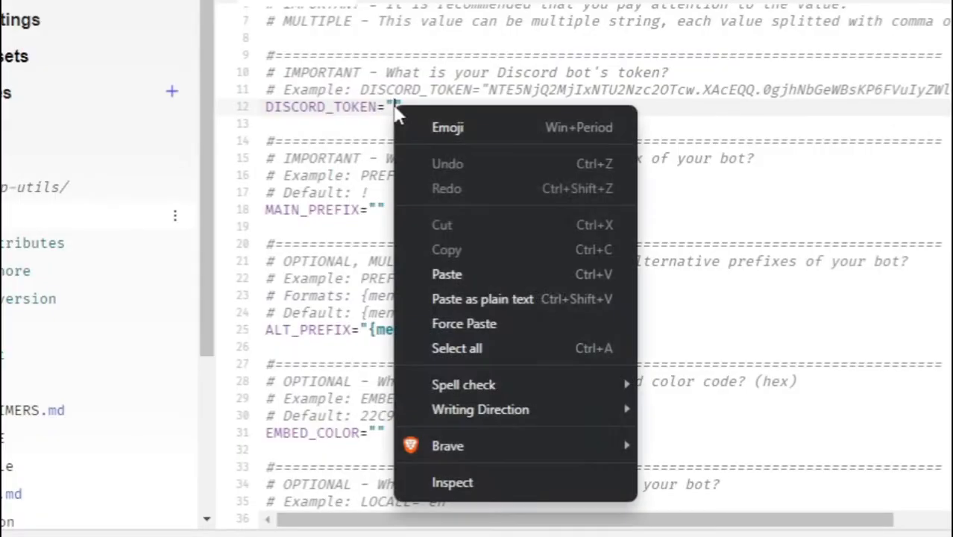
pyautogui.click(444, 274)
pyautogui.scroll(-3, 418, 283)
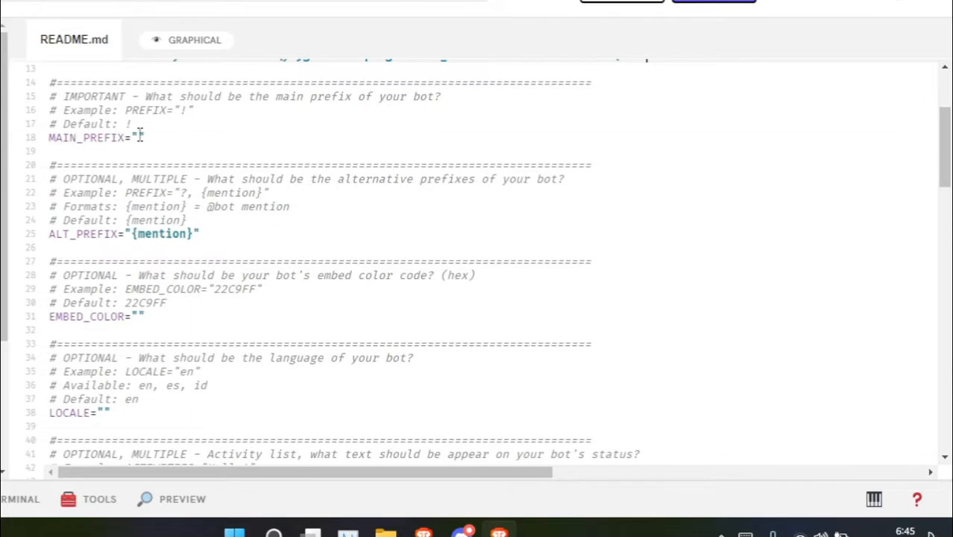
pyautogui.click(138, 137)
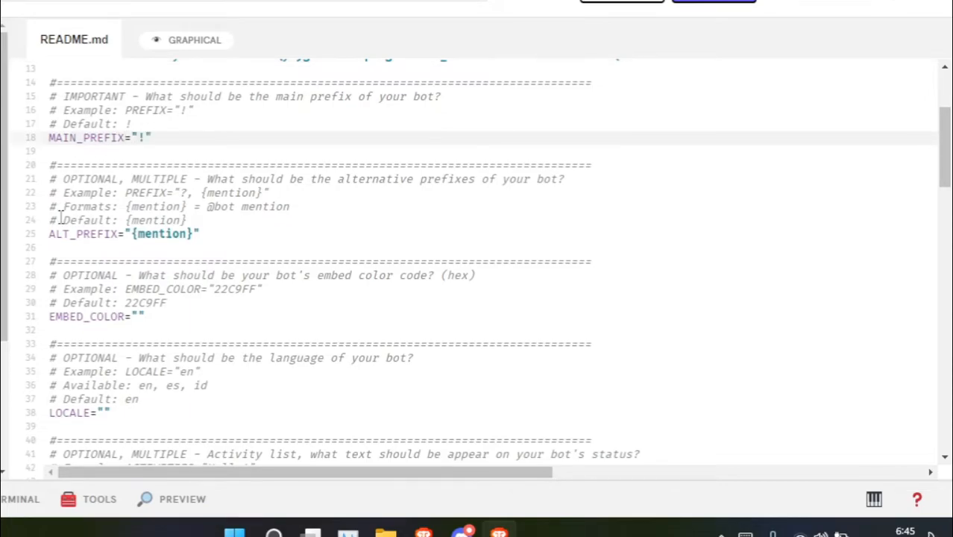
pyautogui.rightClick(137, 306)
pyautogui.click(137, 304)
# - Set EMBED_COLOR to 22C9FF and LOCALE to 'en' in the .env
pyautogui.doubleClick(136, 303)
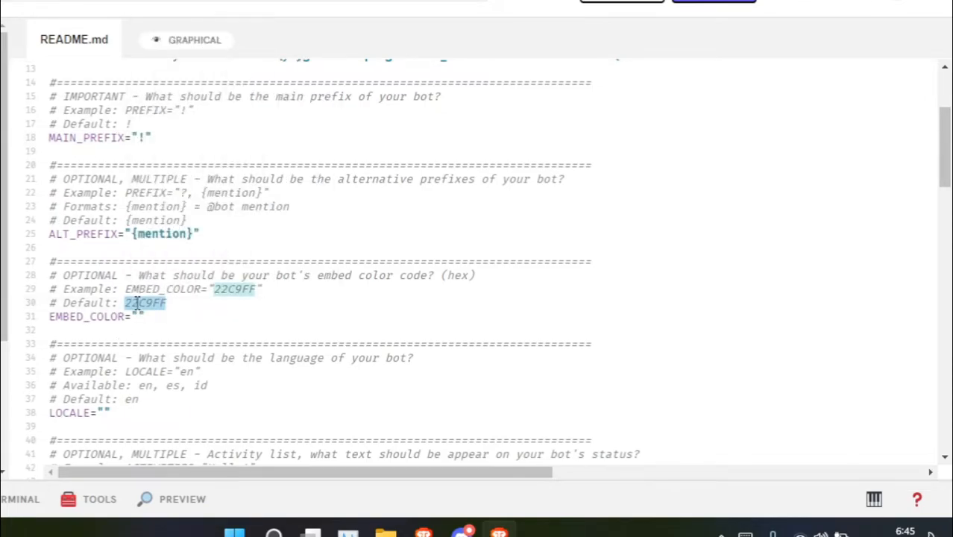
pyautogui.click(136, 316)
pyautogui.hotkey('ctrl', 'v')
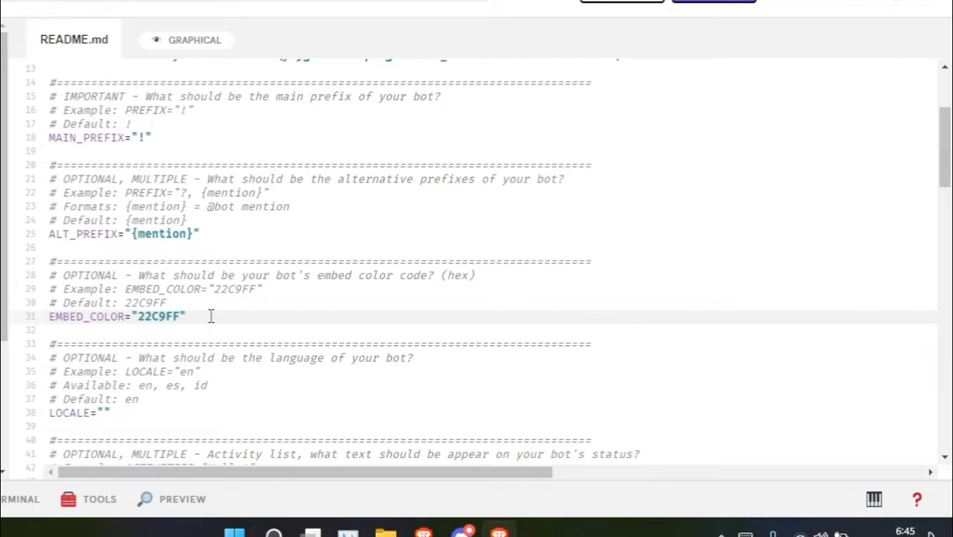
pyautogui.scroll(-2, 211, 316)
pyautogui.click(104, 328)
pyautogui.write('e')
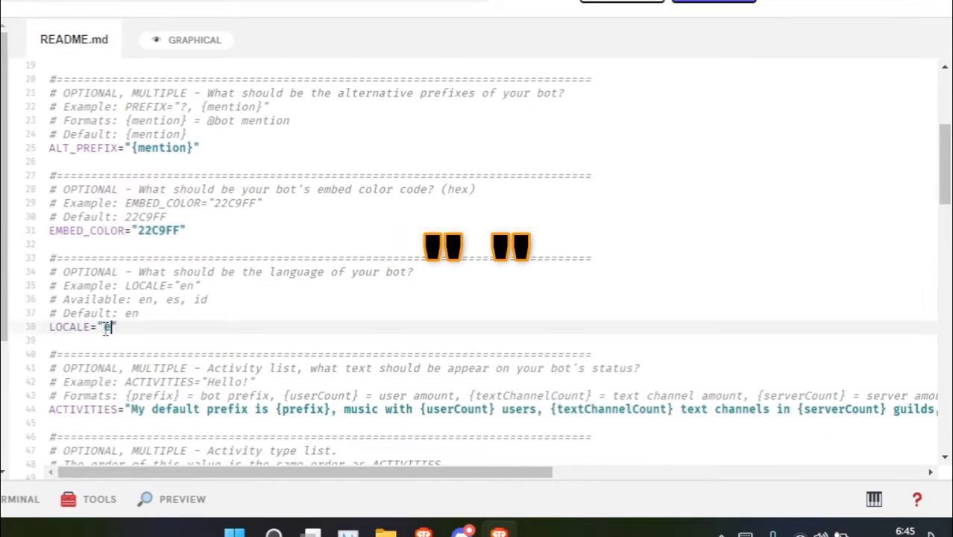
pyautogui.write('n')
pyautogui.scroll(-6, 106, 329)
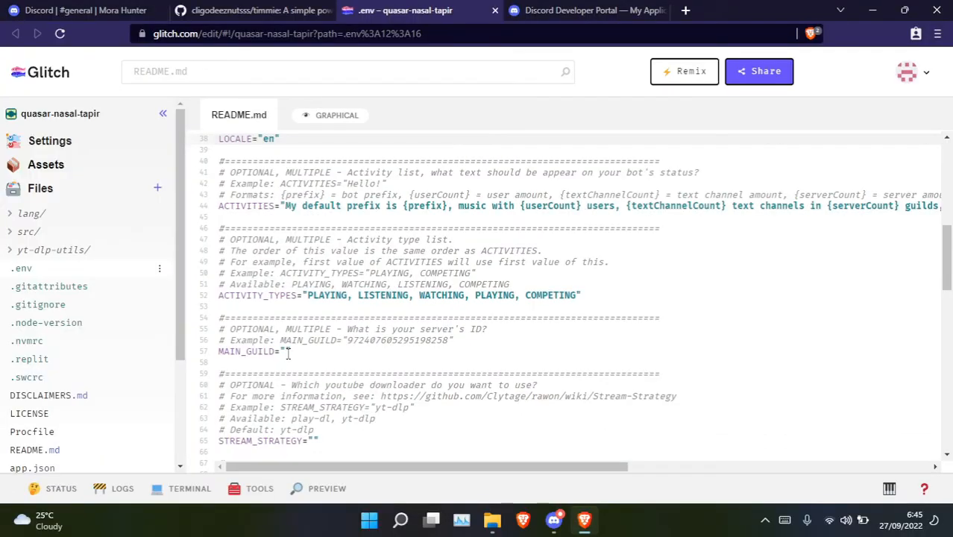
pyautogui.click(285, 352)
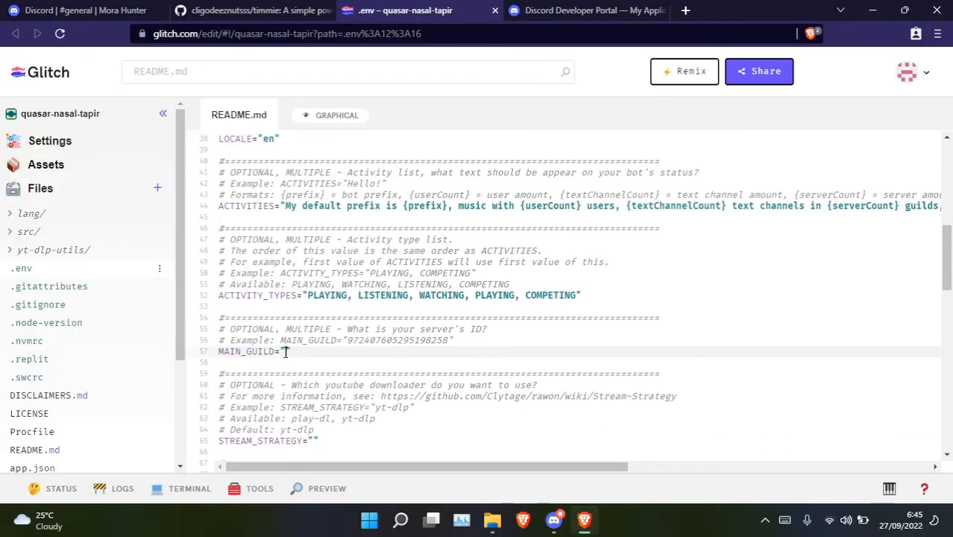
# - Turn on Developer Mode in Discord's Advanced user settings
pyautogui.click(42, 16)
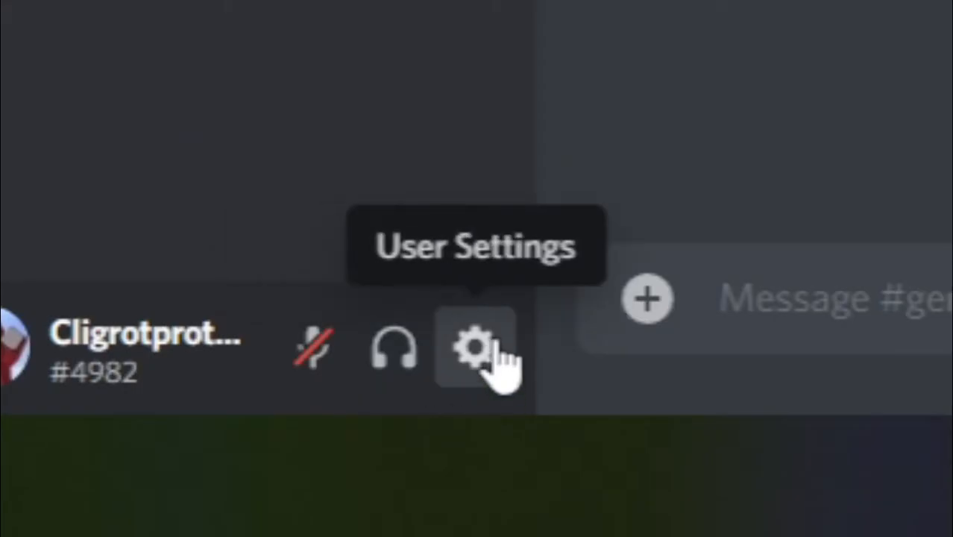
pyautogui.click(200, 485)
pyautogui.scroll(-6, 186, 418)
pyautogui.click(160, 202)
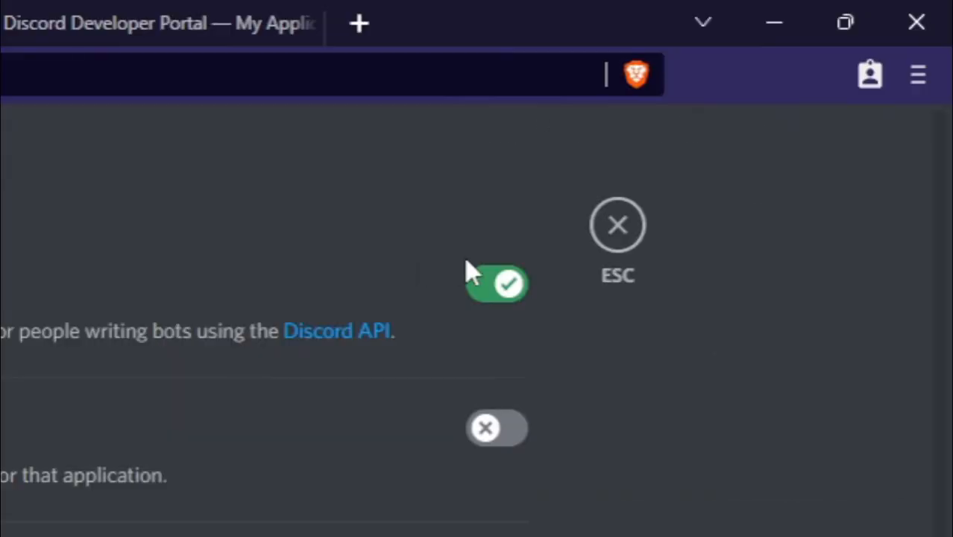
pyautogui.press('Escape')
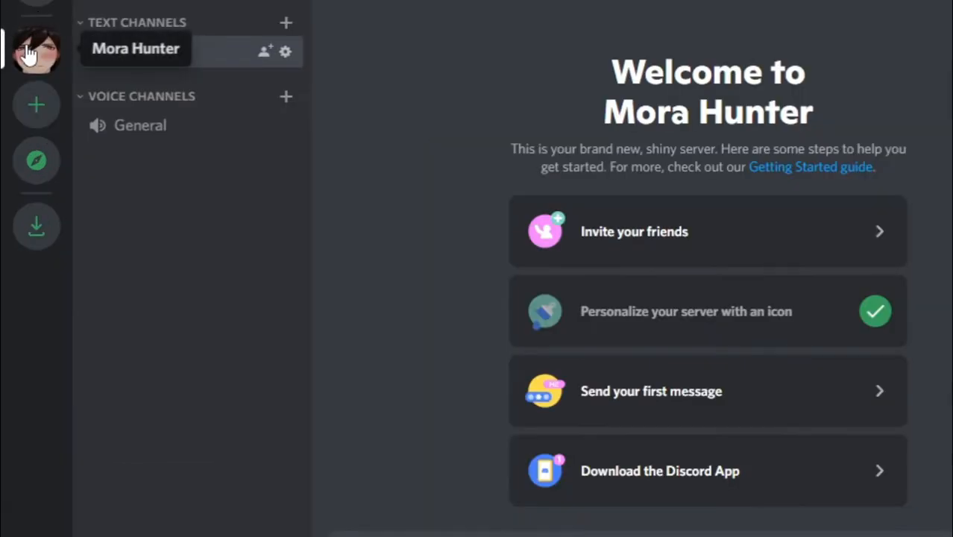
# - Copy the Mora Hunter server ID and paste it into the .env's MAIN_GUILD value
pyautogui.rightClick(23, 117)
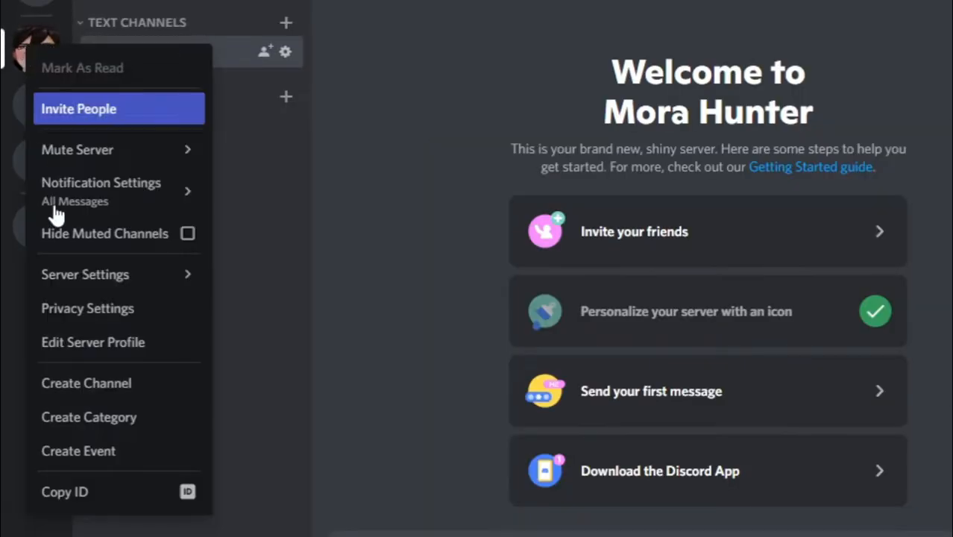
pyautogui.click(36, 433)
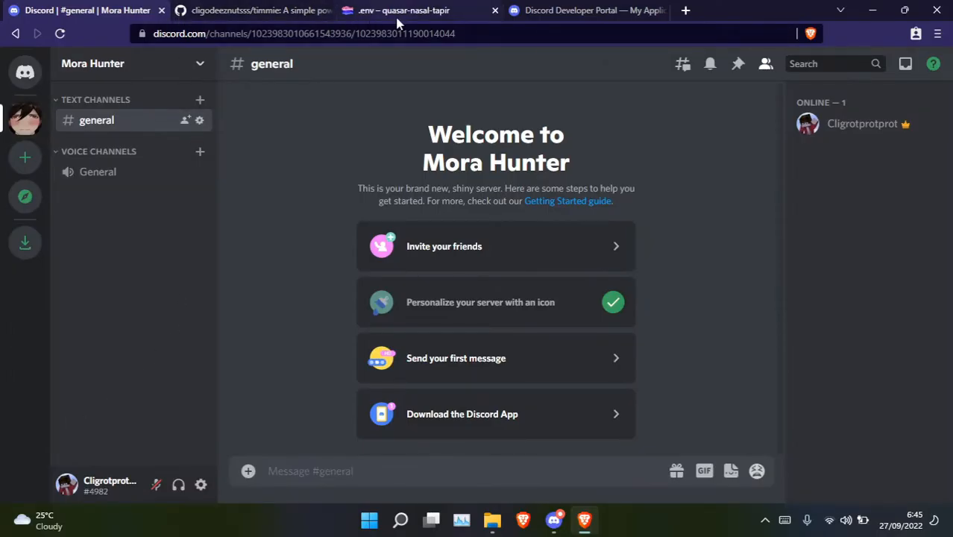
pyautogui.click(397, 15)
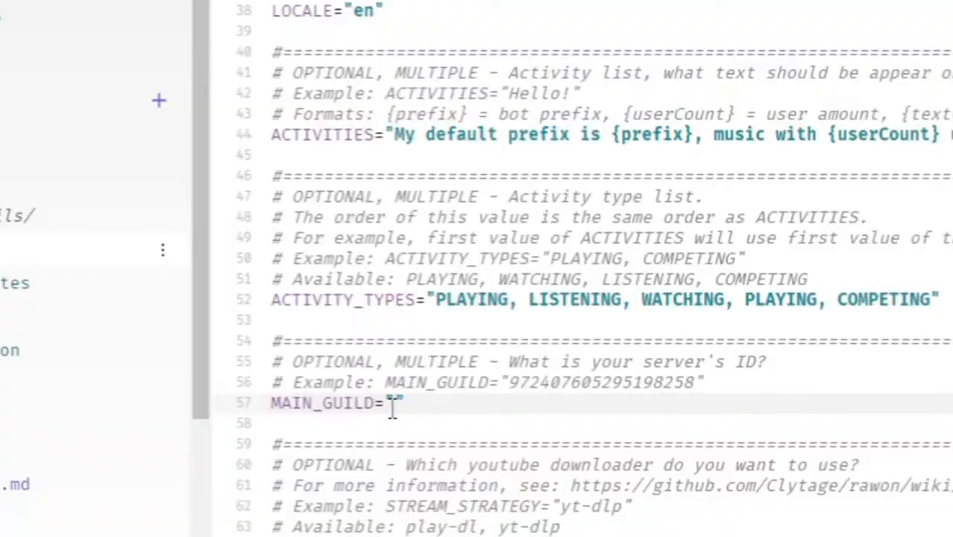
pyautogui.rightClick(287, 353)
# - Paste the server ID into MAIN_GUILD; set yt-dlp streaming, slash commands yes, message selection
pyautogui.click(457, 130)
pyautogui.scroll(-3, 522, 298)
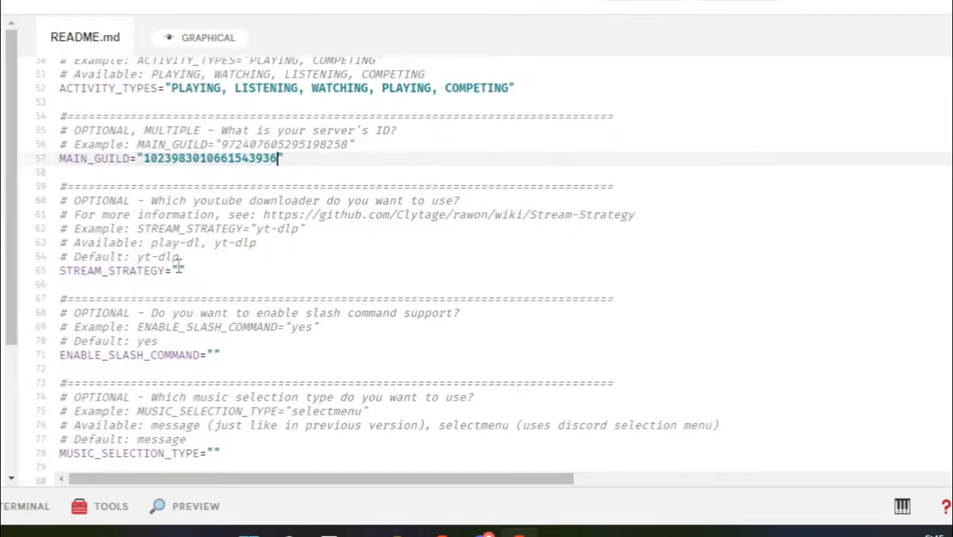
pyautogui.click(179, 270)
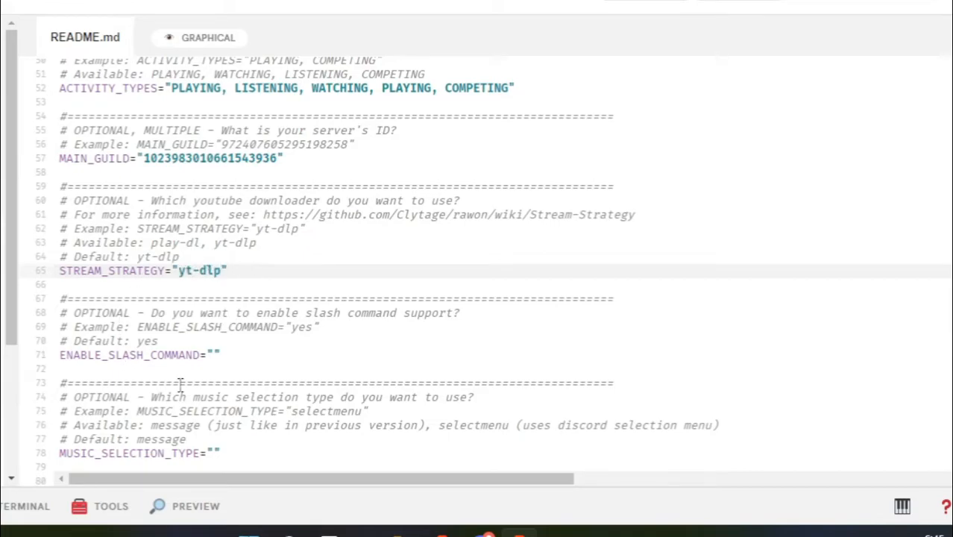
pyautogui.click(214, 355)
pyautogui.write('ye')
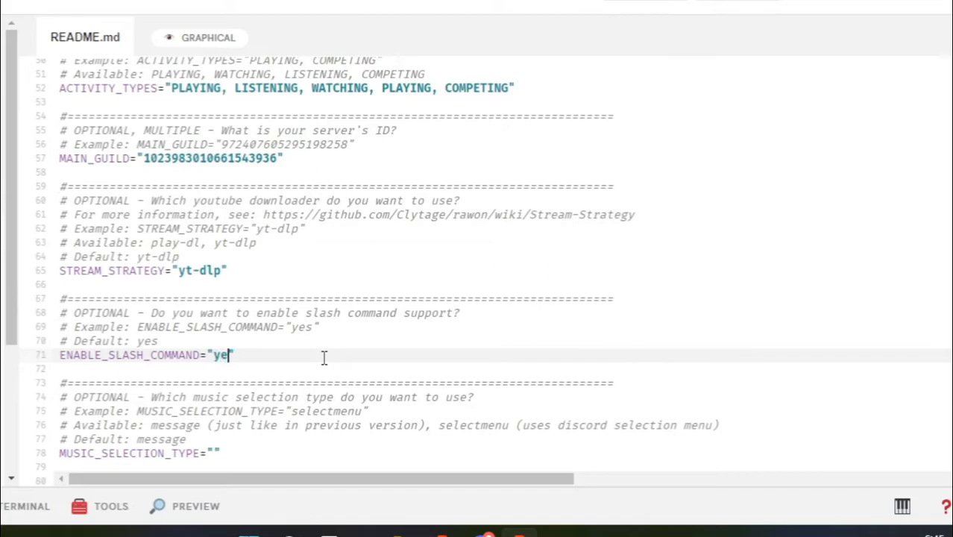
pyautogui.write('s')
pyautogui.scroll(-4, 324, 358)
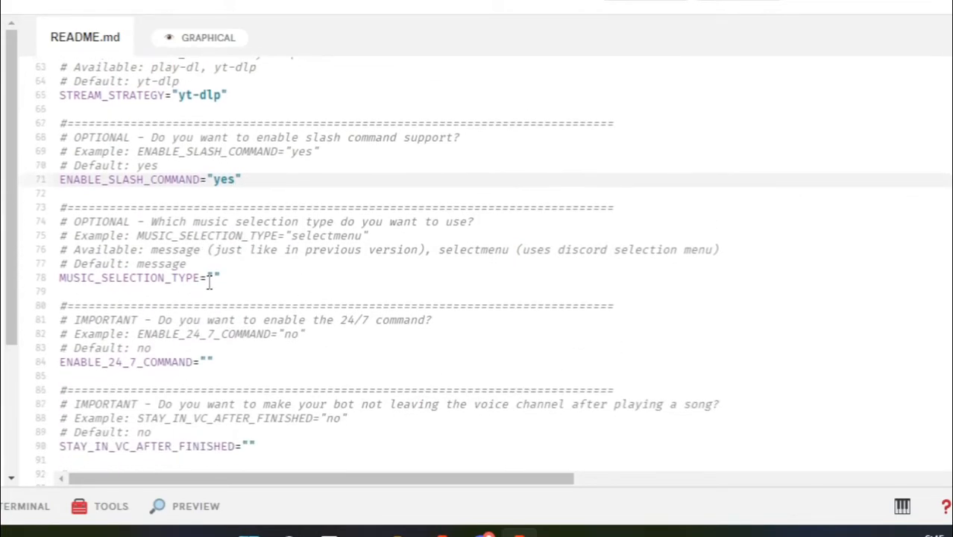
pyautogui.click(210, 281)
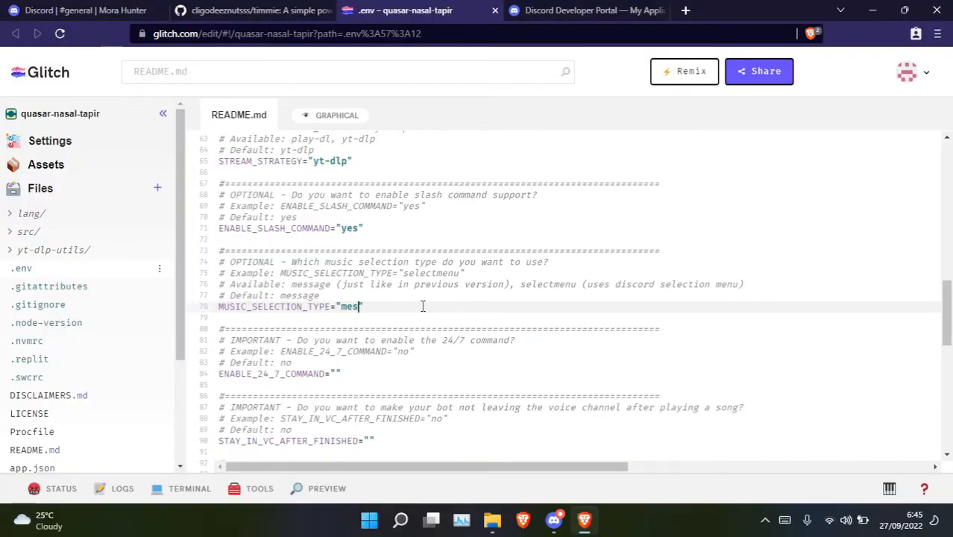
pyautogui.write('s')
pyautogui.write('el')
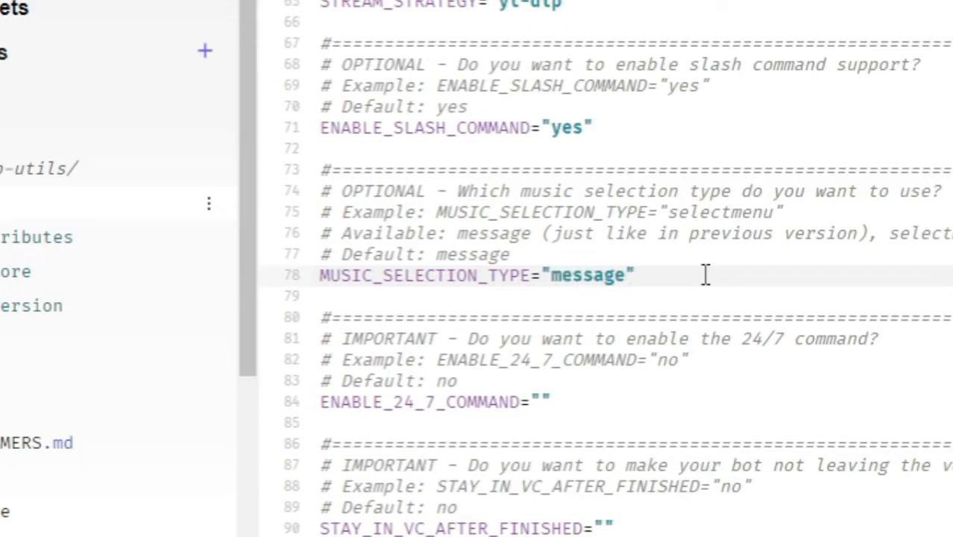
# - Set ENABLE_24_7_COMMAND and STAY_IN_VC_AFTER_FINISHED to no, YES_EMOJI ✅ and NO_EMOJI ❌
pyautogui.scroll(-1, 705, 279)
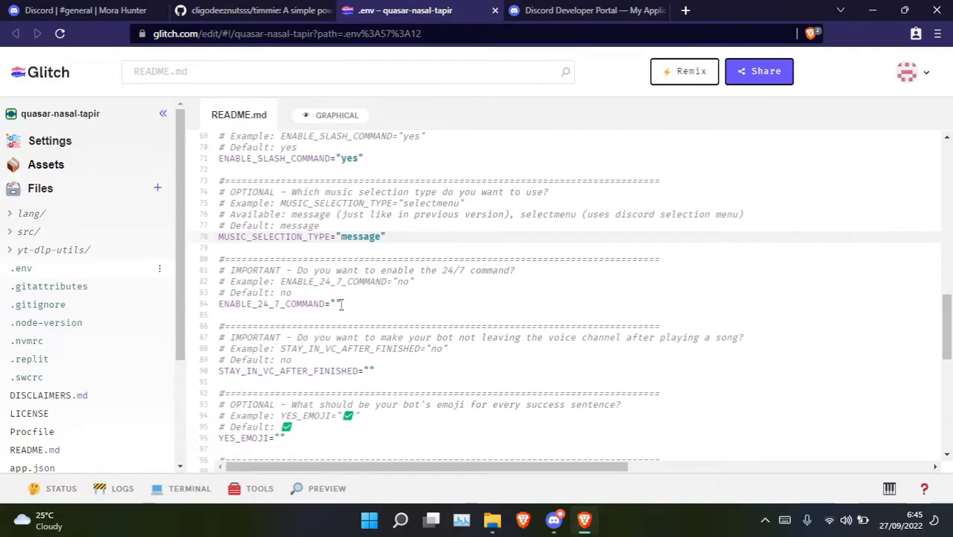
pyautogui.click(339, 303)
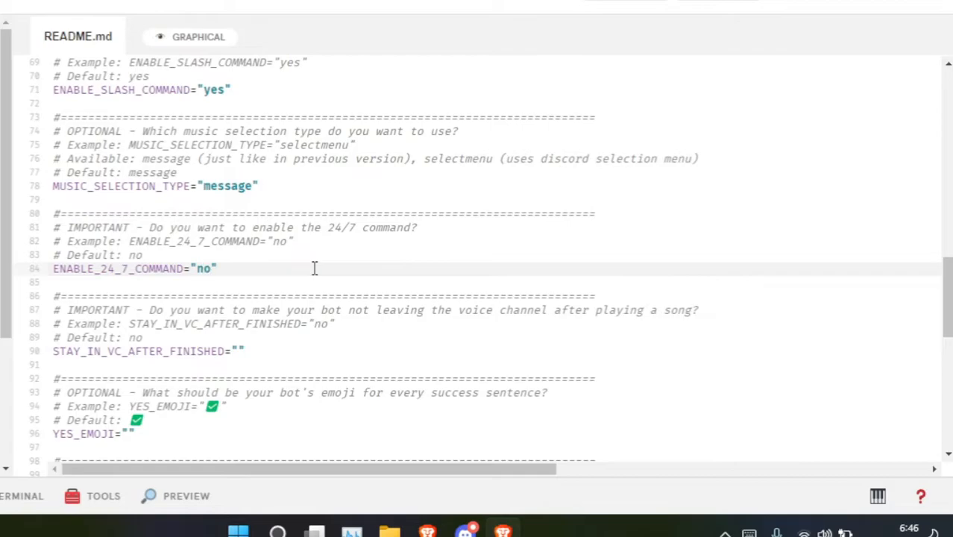
pyautogui.scroll(-2, 314, 269)
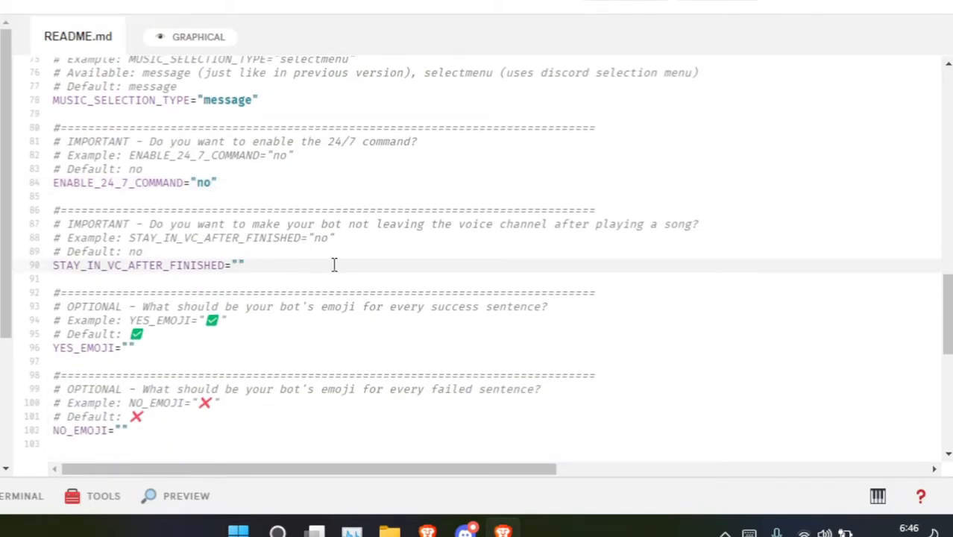
pyautogui.scroll(-2, 334, 264)
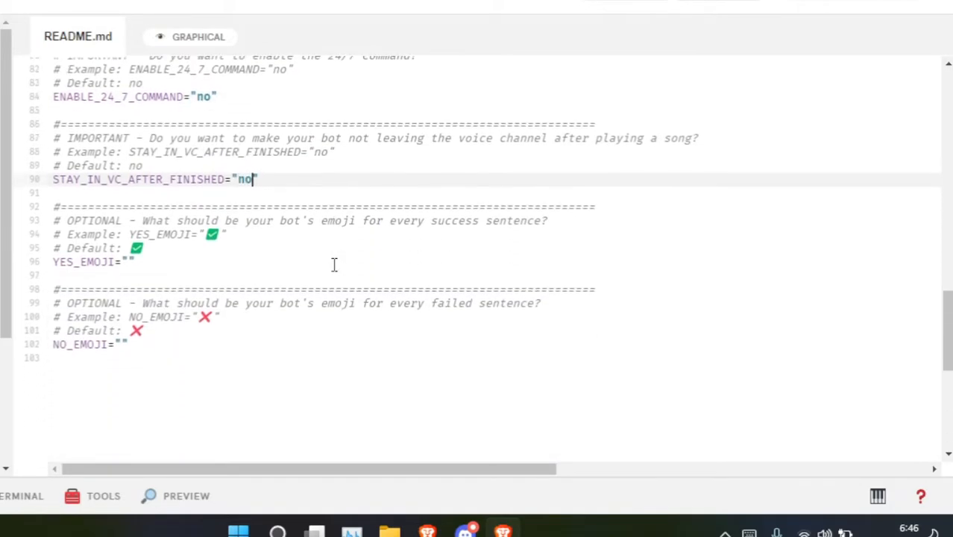
pyautogui.moveTo(131, 247); pyautogui.dragTo(153, 251)
pyautogui.click(127, 262)
pyautogui.moveTo(130, 331); pyautogui.dragTo(144, 333)
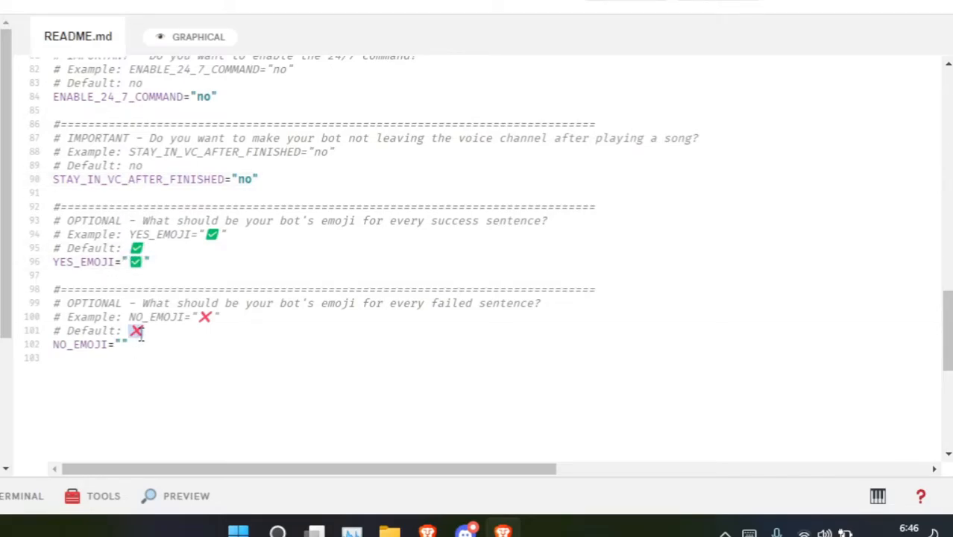
pyautogui.hotkey('ctrl', 'c')
pyautogui.click(123, 343)
pyautogui.hotkey('ctrl', 'v')
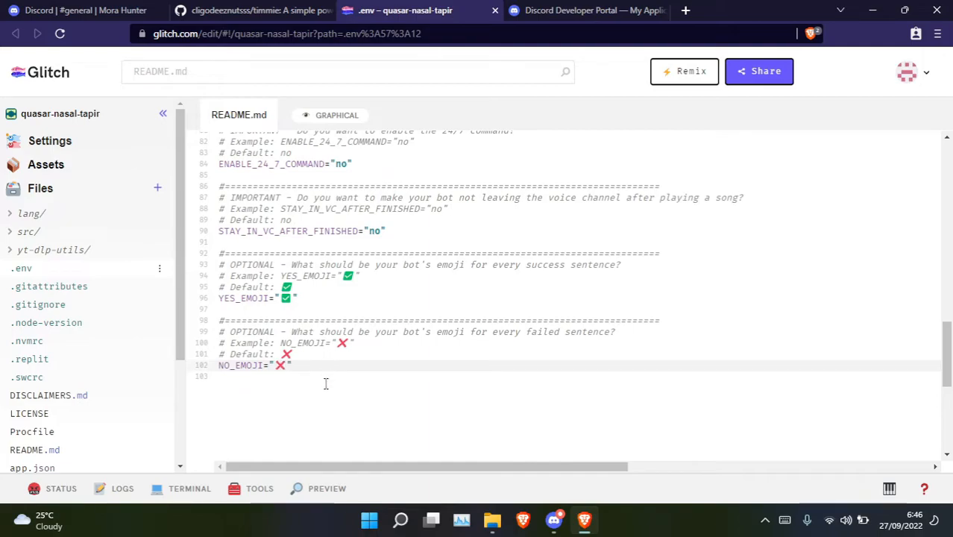
pyautogui.scroll(15, 325, 383)
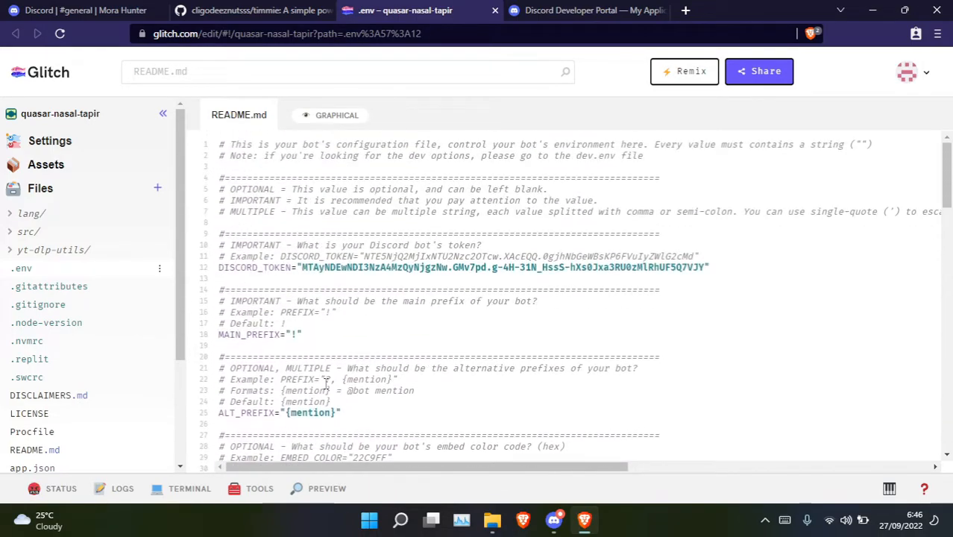
pyautogui.scroll(-1, 325, 384)
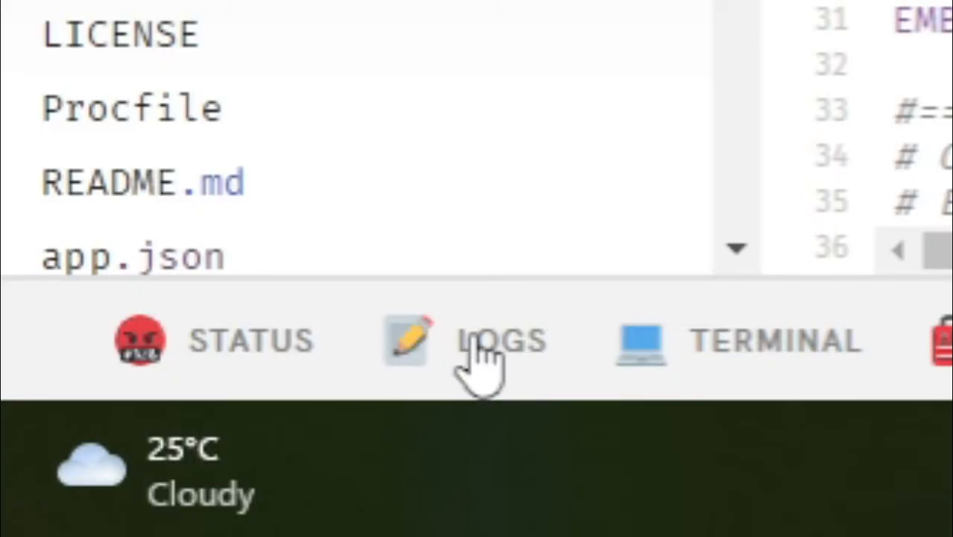
# - Open the logs showing the "Cannot find module './lib/main'" error
pyautogui.click(475, 342)
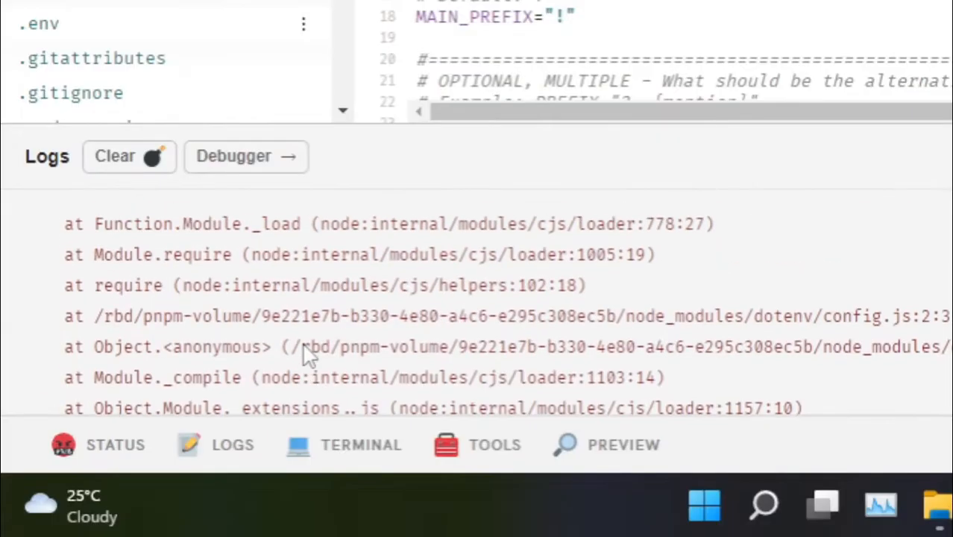
pyautogui.scroll(5, 307, 357)
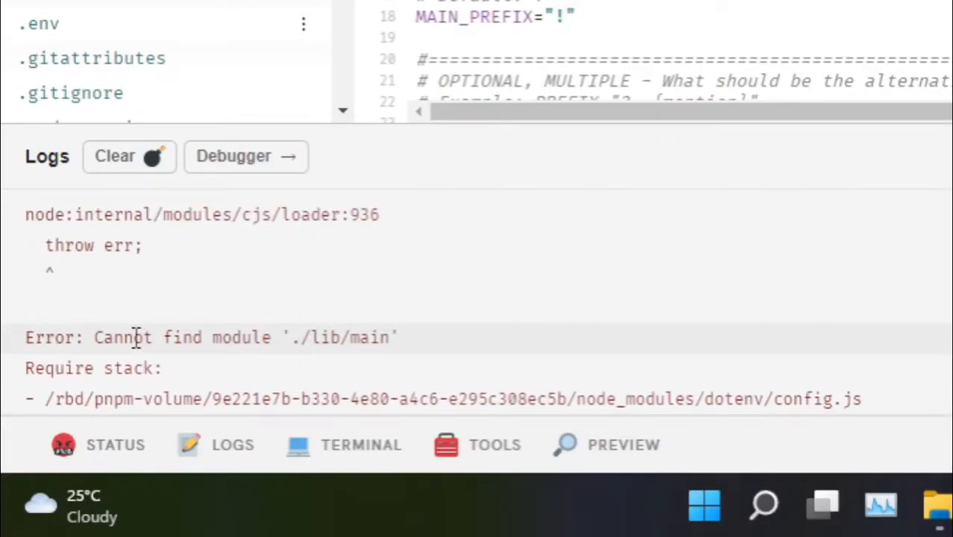
pyautogui.moveTo(99, 339); pyautogui.dragTo(396, 337)
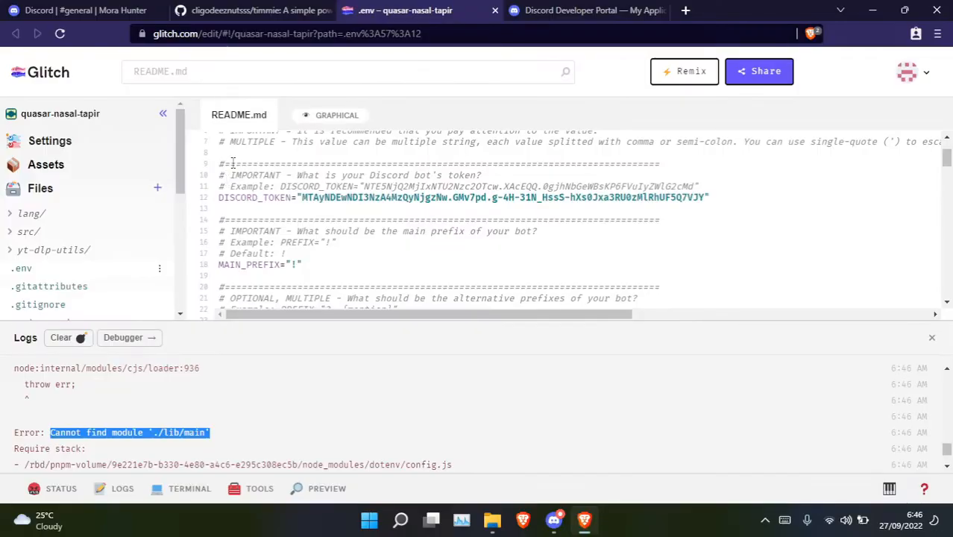
pyautogui.scroll(1, 445, 0)
# - Cut the entire .env contents and go to the GitHub README
pyautogui.click(220, 146)
pyautogui.hotkey('ctrl', 'a')
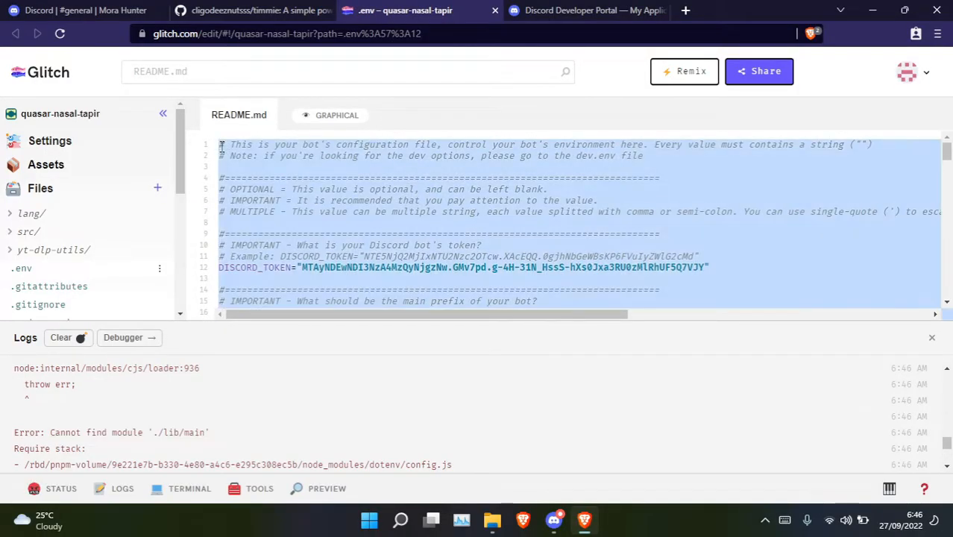
pyautogui.rightClick(221, 146)
pyautogui.click(247, 180)
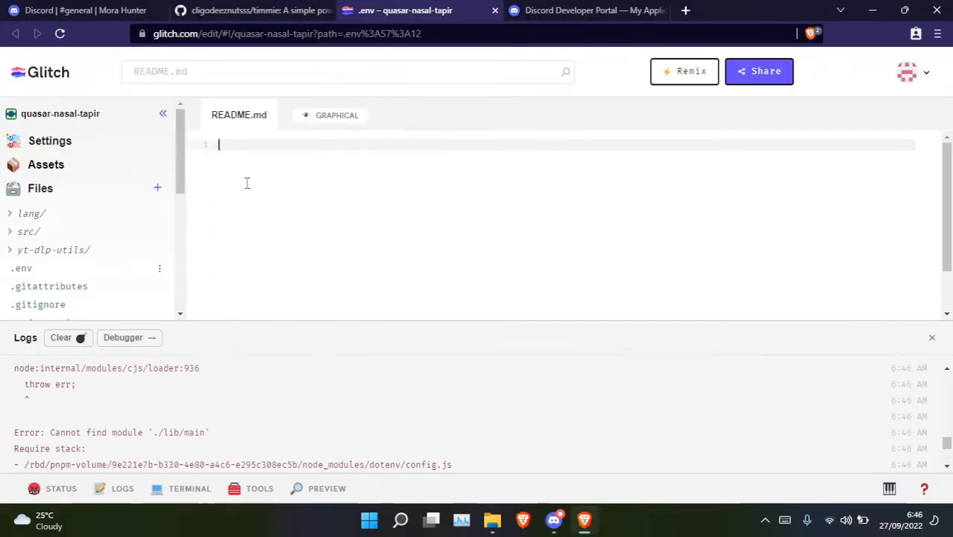
pyautogui.click(205, 20)
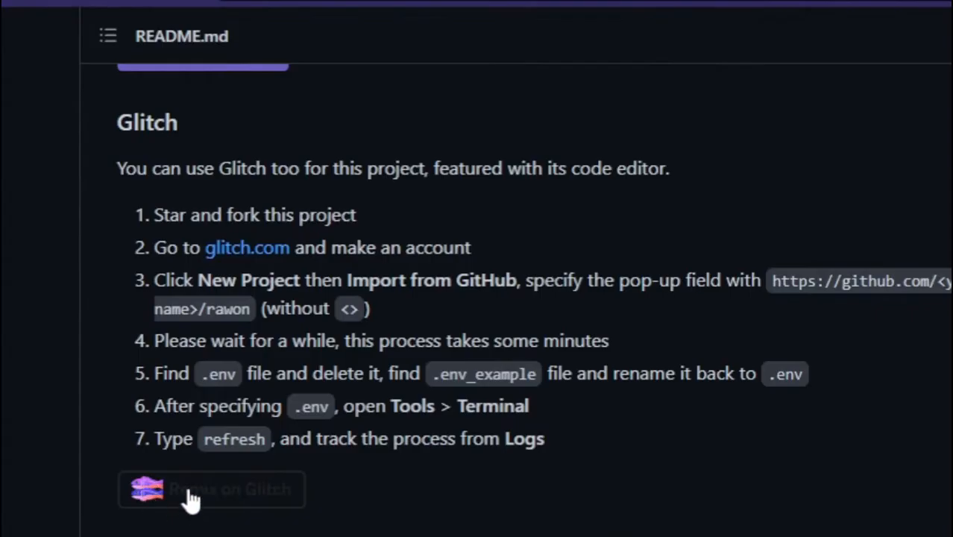
# - Open the Rawon Glitch remix link in a new tab
pyautogui.rightClick(127, 338)
pyautogui.click(291, 54)
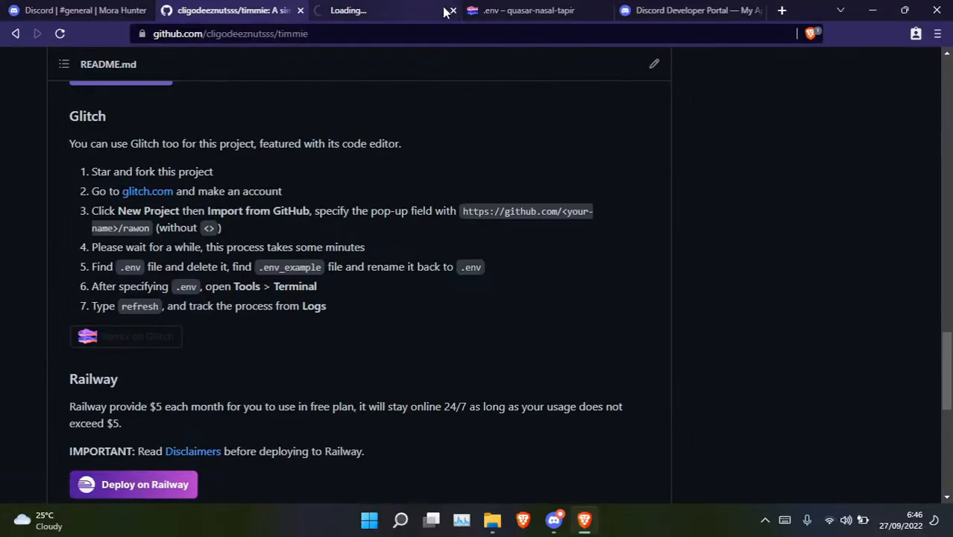
pyautogui.click(484, 11)
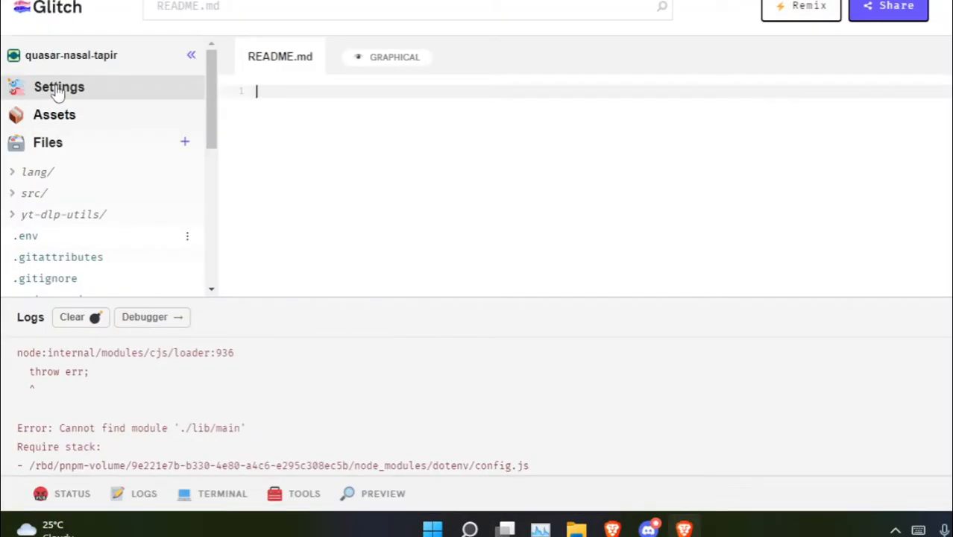
# - Archive quasar-nasal-tapir, close its tab, and move to the new glory-diligent-jumper project
pyautogui.click(48, 143)
pyautogui.scroll(-1, 59, 298)
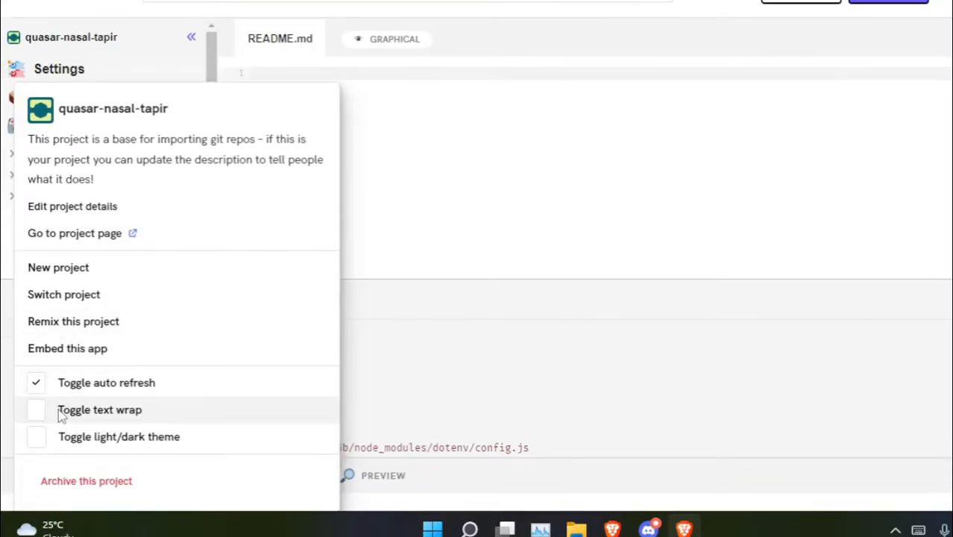
pyautogui.click(48, 483)
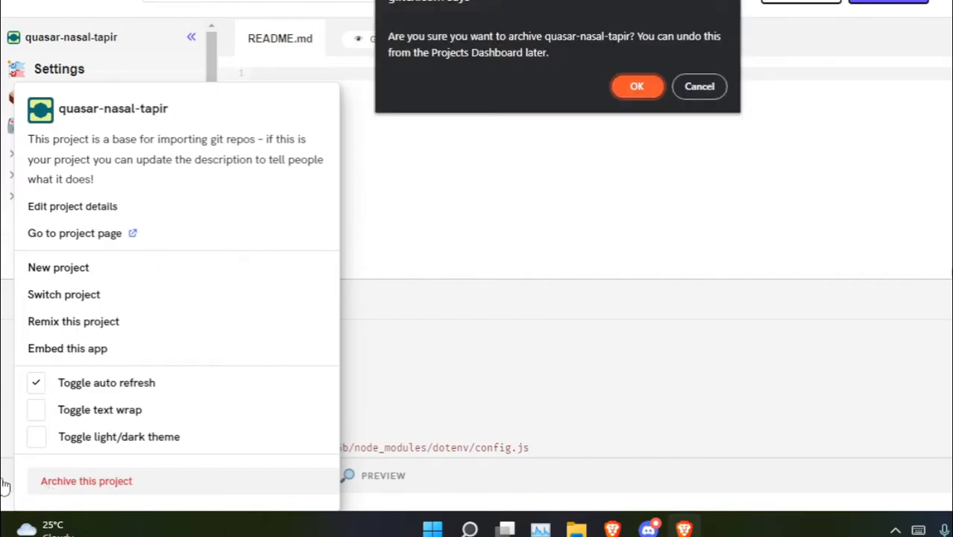
pyautogui.click(637, 87)
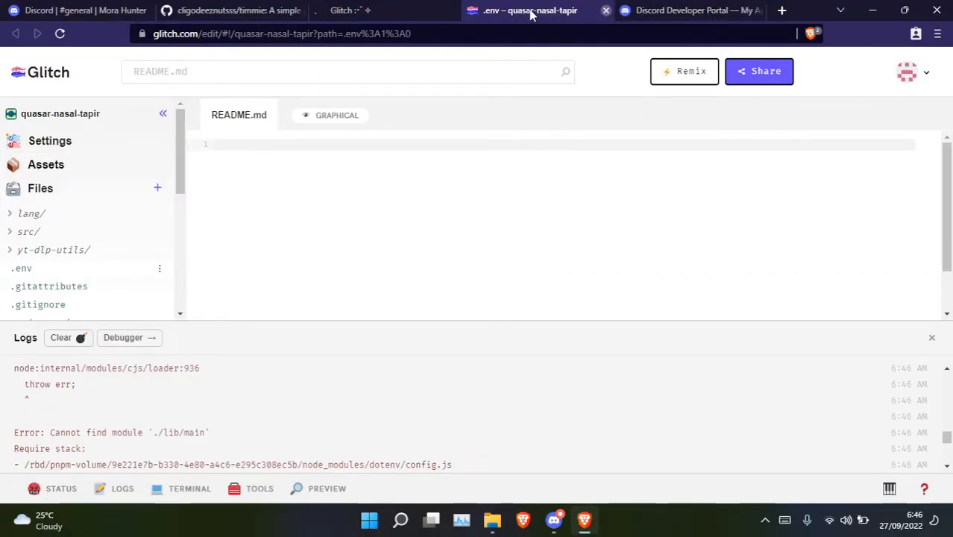
pyautogui.middleClick(543, 15)
pyautogui.click(338, 11)
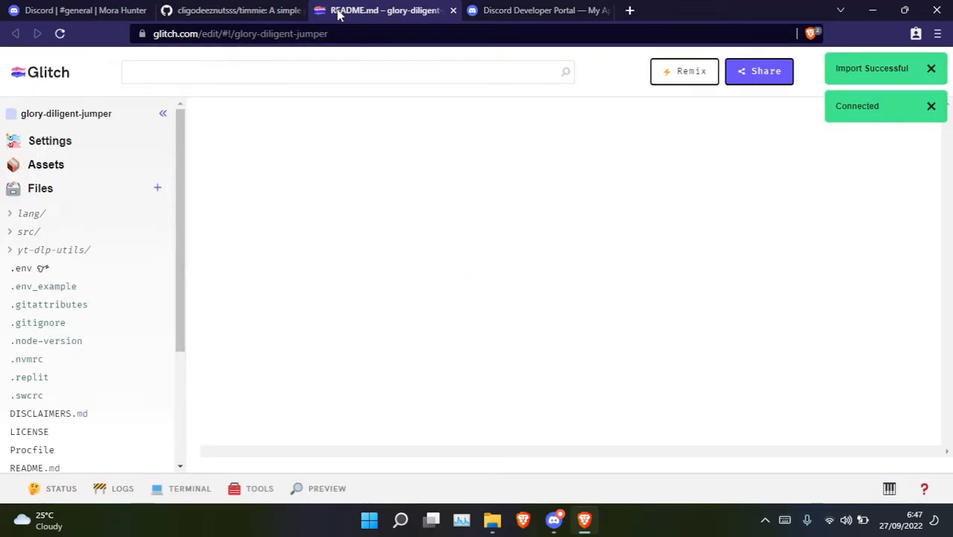
# - Delete the original .env, rename .env_example to .env, and open it
pyautogui.click(160, 270)
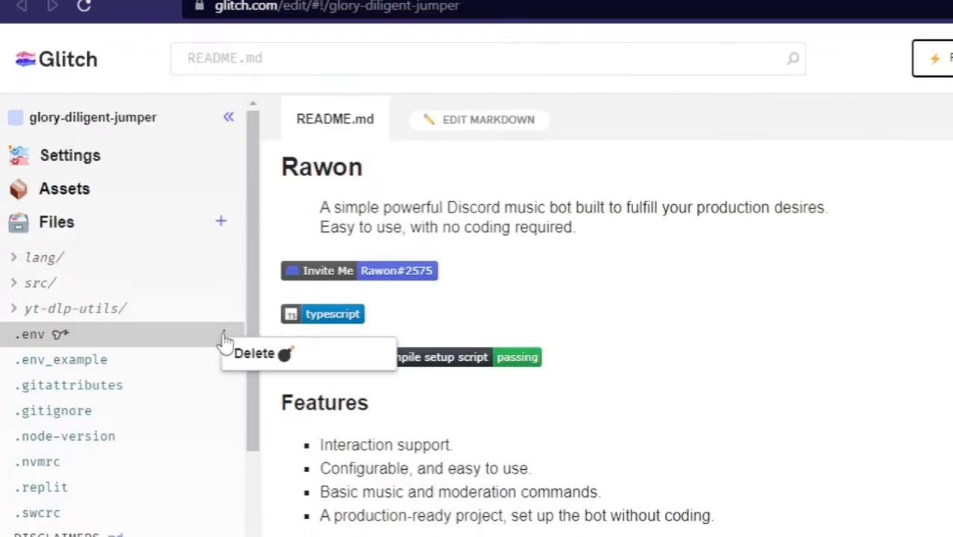
pyautogui.click(246, 356)
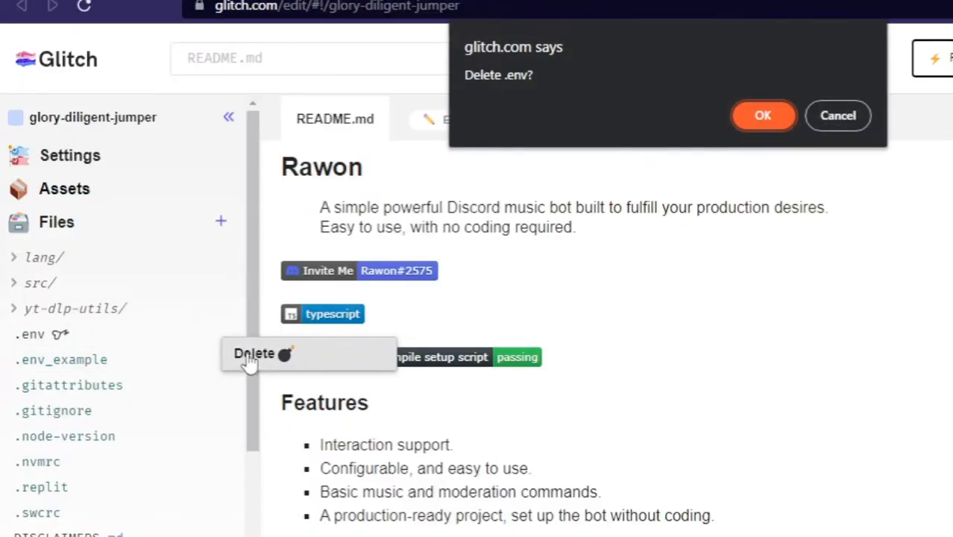
pyautogui.click(759, 118)
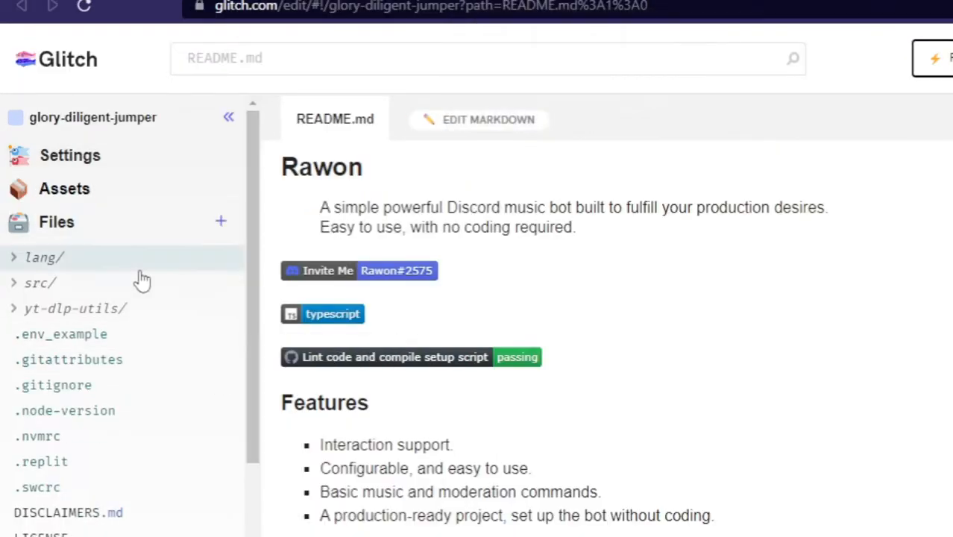
pyautogui.click(225, 335)
pyautogui.click(240, 355)
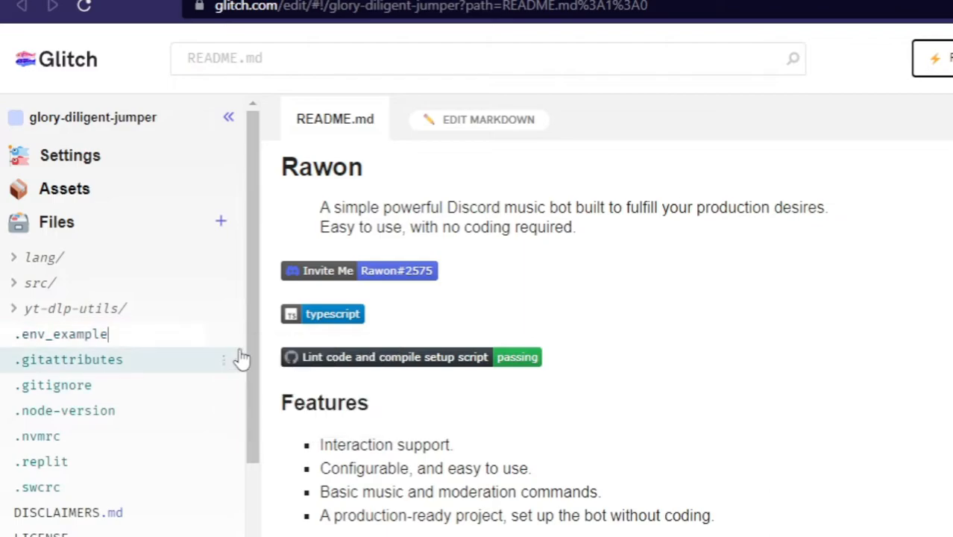
pyautogui.press('BackSpace')
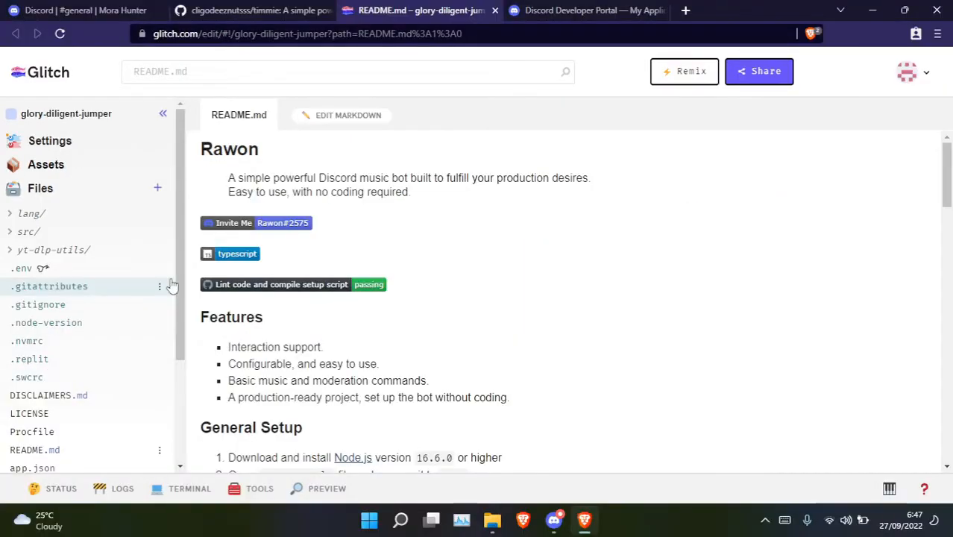
pyautogui.click(21, 269)
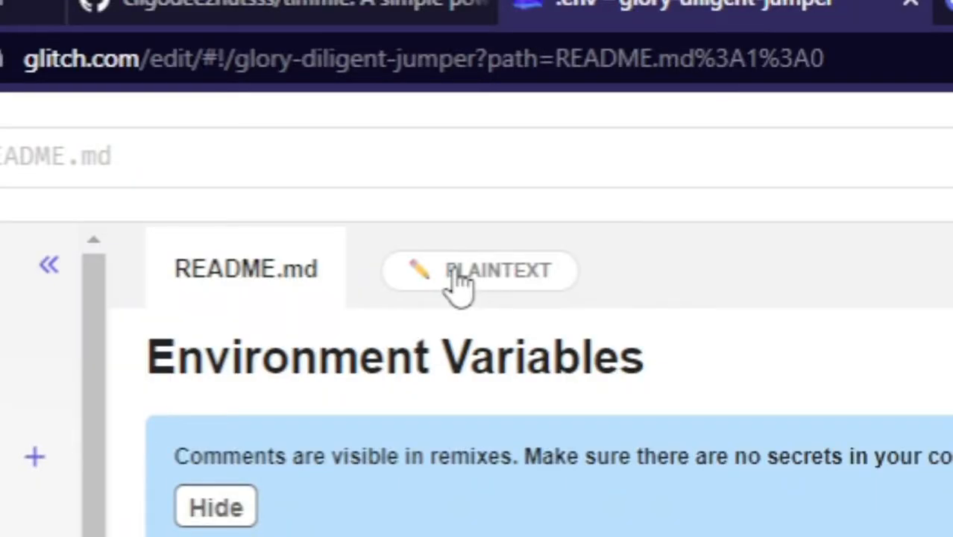
# - Clear .env in plain-text view, paste the prepared bot config, and watch the bot start in the logs
pyautogui.click(329, 117)
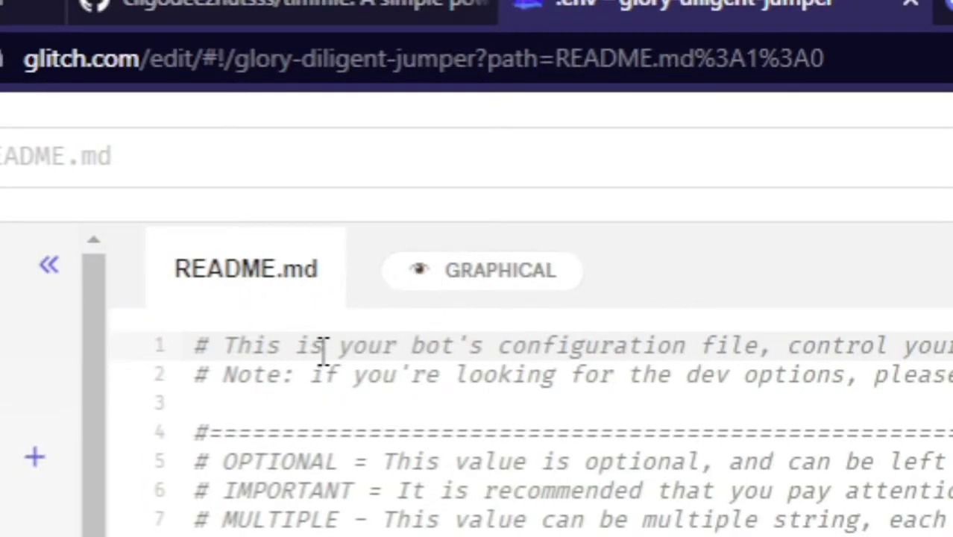
pyautogui.hotkey('ctrl', 'a')
pyautogui.press('BackSpace')
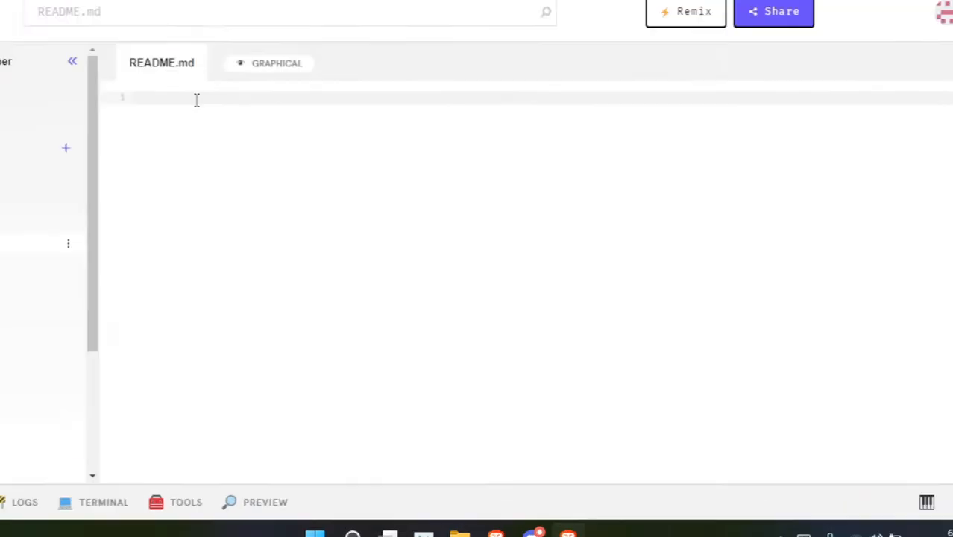
pyautogui.rightClick(270, 154)
pyautogui.click(238, 230)
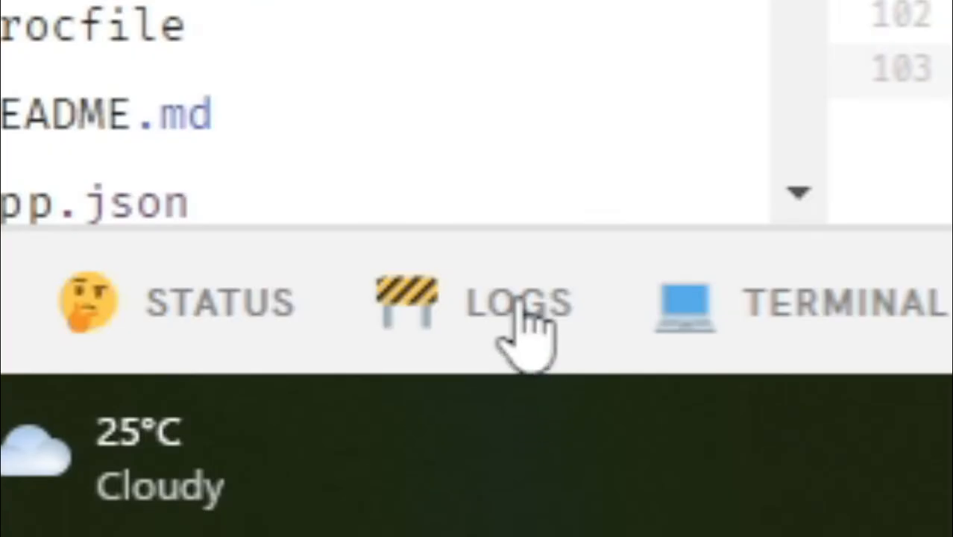
pyautogui.click(124, 492)
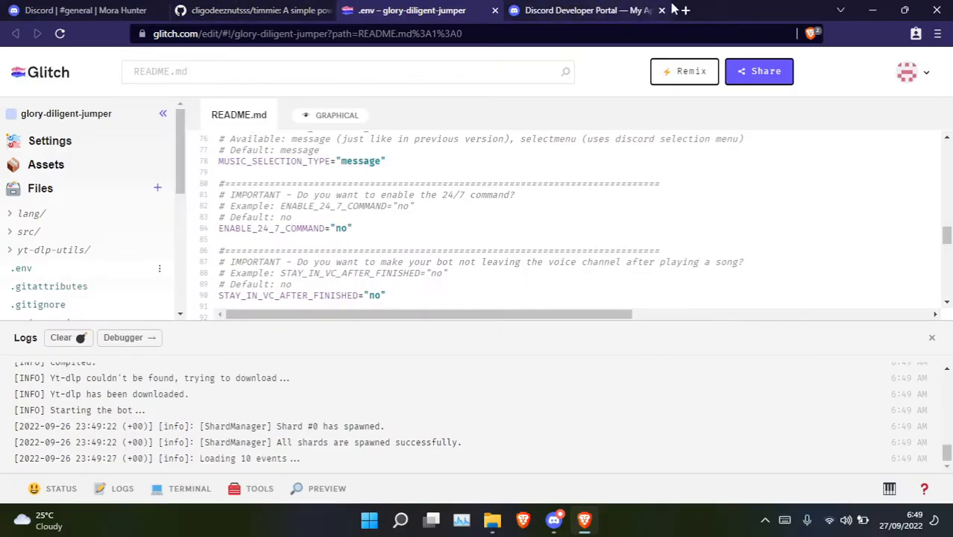
# - Search 'rawon clytage', open rawon.clytage.org, and go to its Permissions Calculator
pyautogui.click(686, 11)
pyautogui.write('rawon clyta')
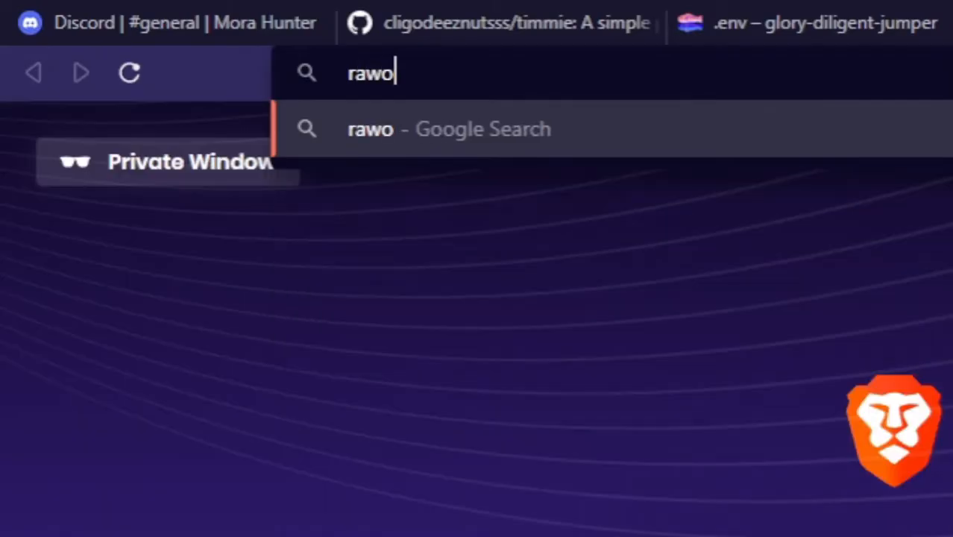
pyautogui.write('ge')
pyautogui.press('Return')
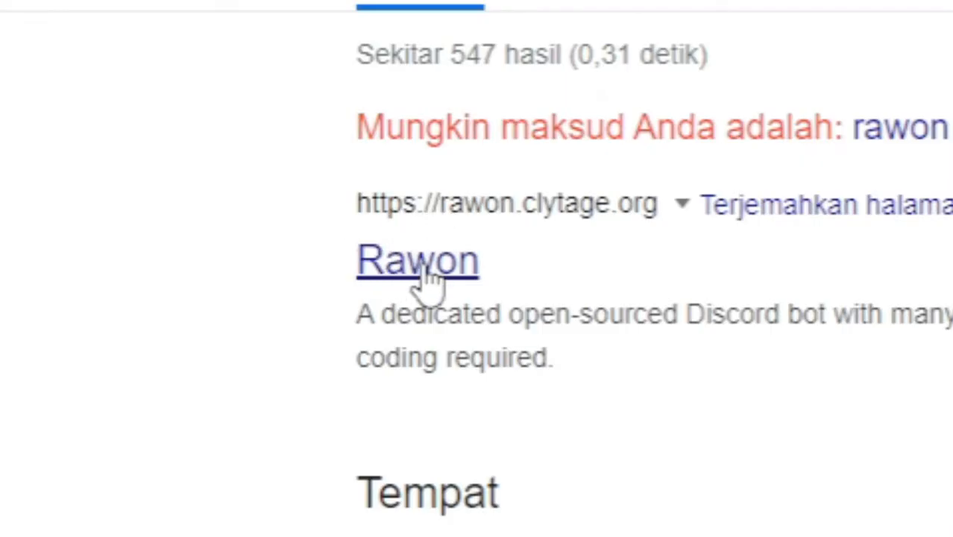
pyautogui.click(424, 268)
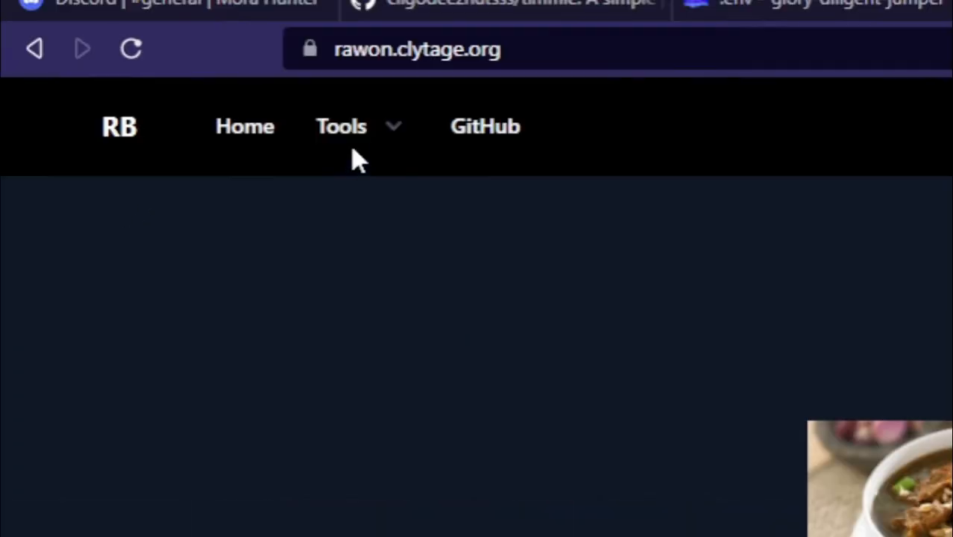
pyautogui.click(161, 72)
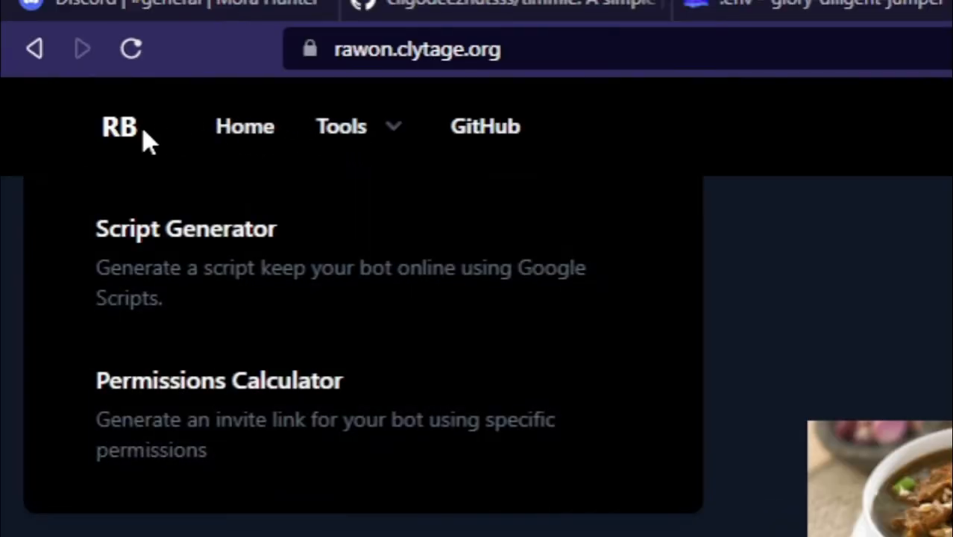
pyautogui.click(138, 393)
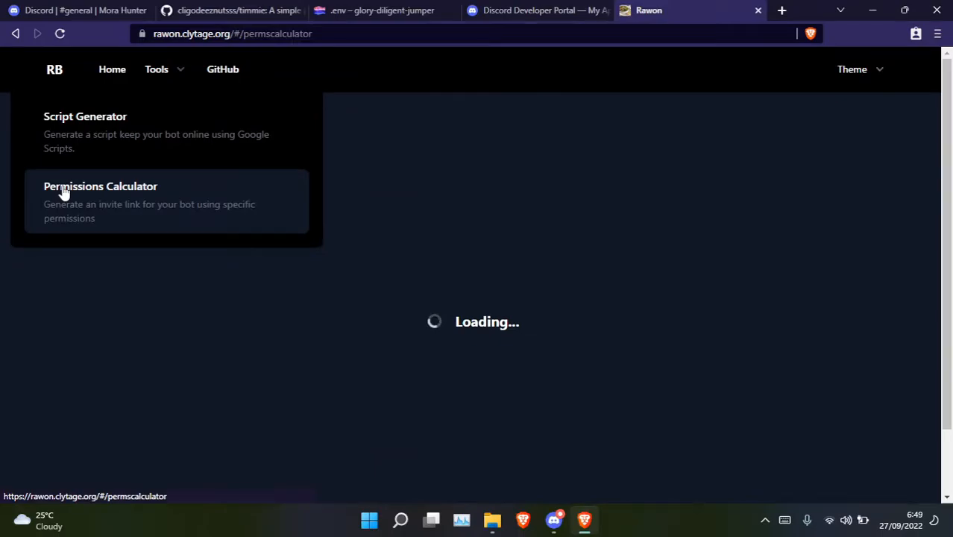
# - Paste the Timmie application ID from the Developer Portal into Client ID
pyautogui.click(152, 78)
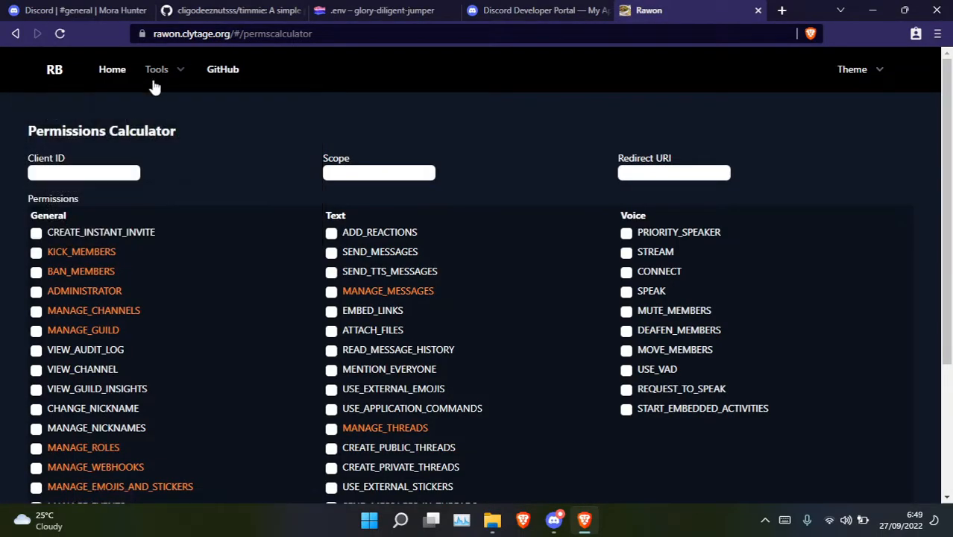
pyautogui.click(485, 12)
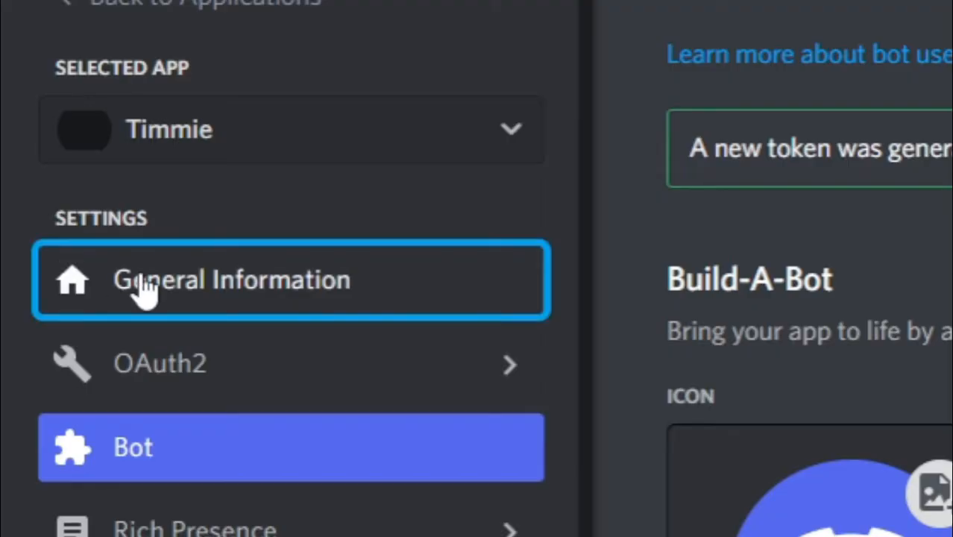
pyautogui.click(146, 293)
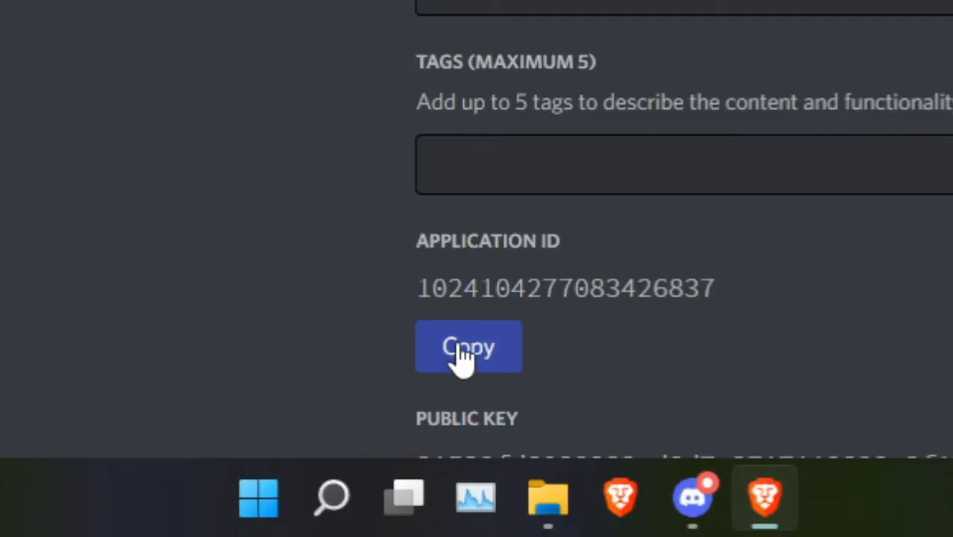
pyautogui.click(463, 350)
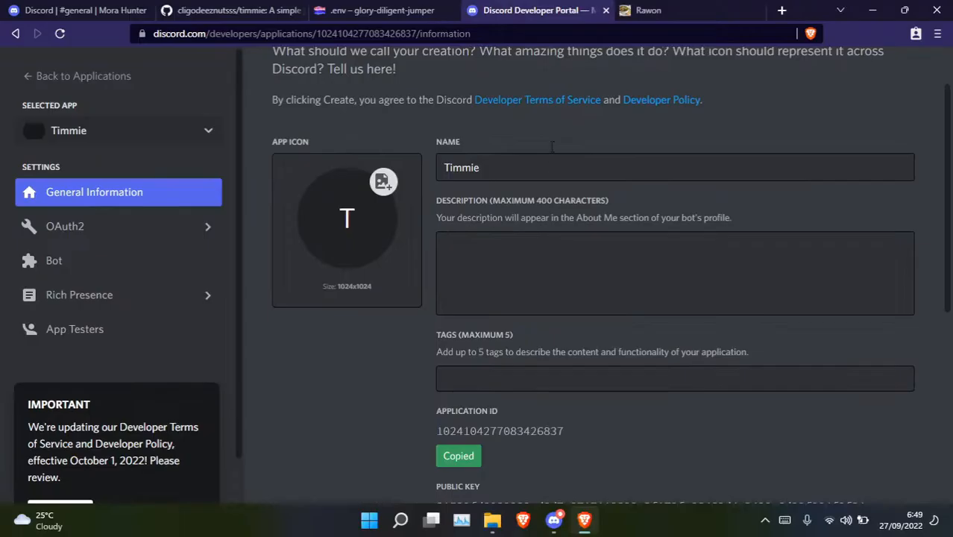
pyautogui.click(643, 10)
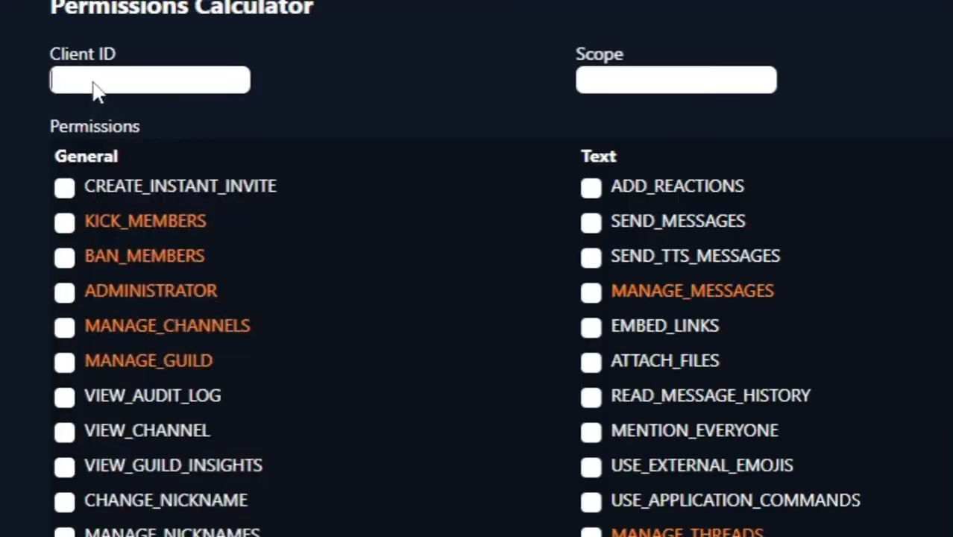
pyautogui.rightClick(50, 174)
pyautogui.click(103, 287)
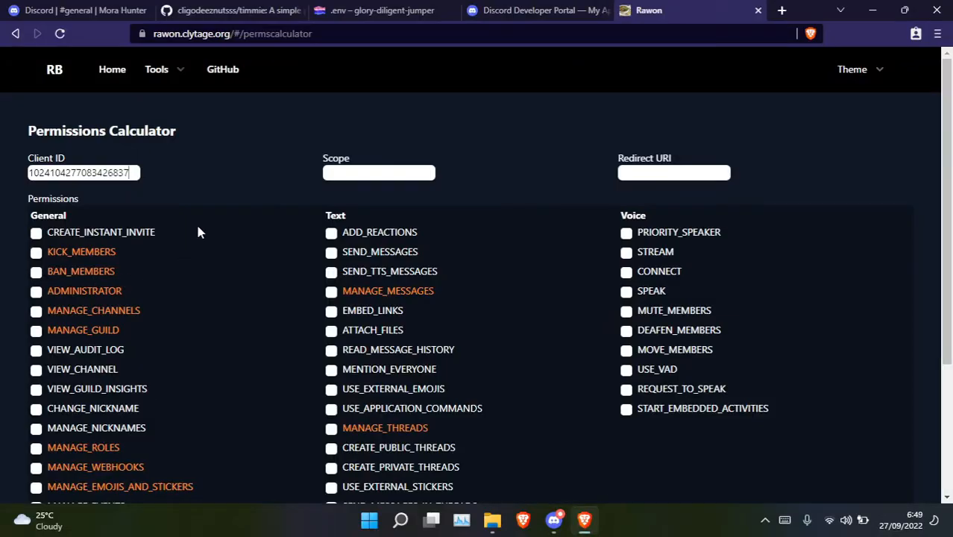
# - Enter scope 'bot' and select the generated invite URL
pyautogui.click(350, 170)
pyautogui.write('bot')
pyautogui.scroll(-1, 406, 277)
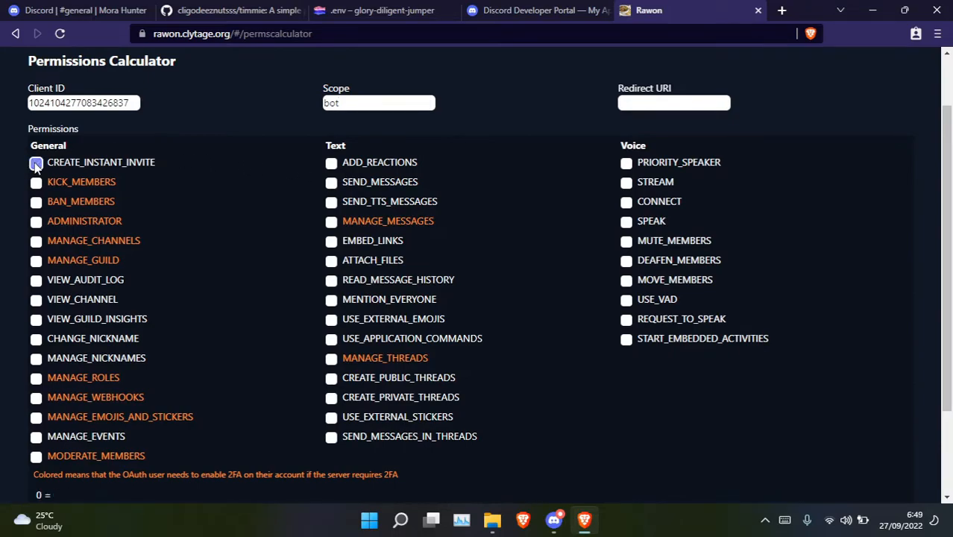
pyautogui.scroll(-1, 36, 166)
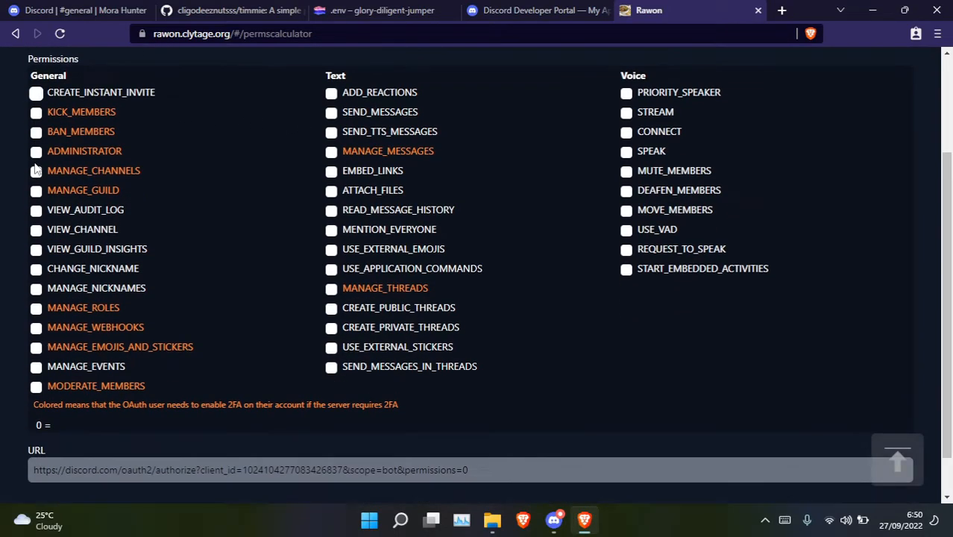
pyautogui.scroll(-1, 36, 166)
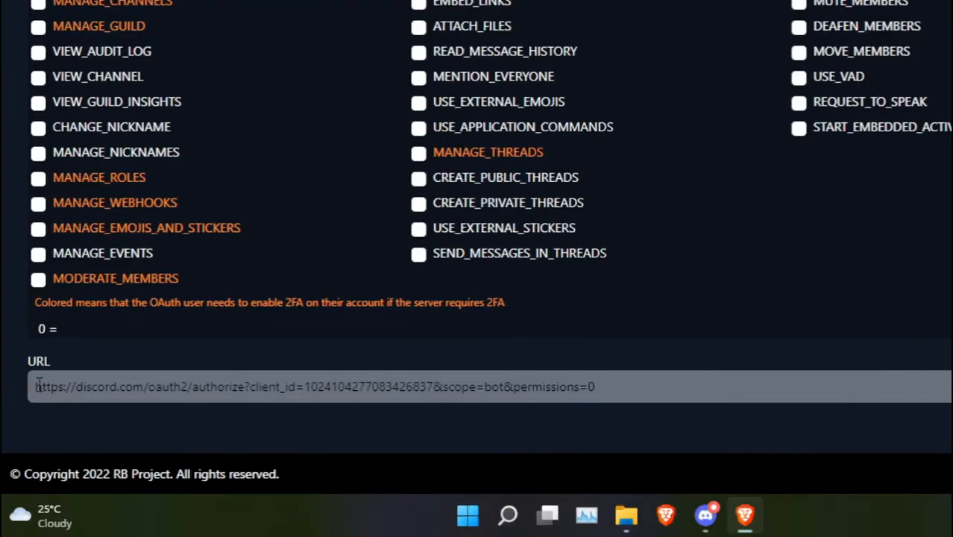
pyautogui.moveTo(35, 387); pyautogui.dragTo(580, 389)
pyautogui.rightClick(551, 384)
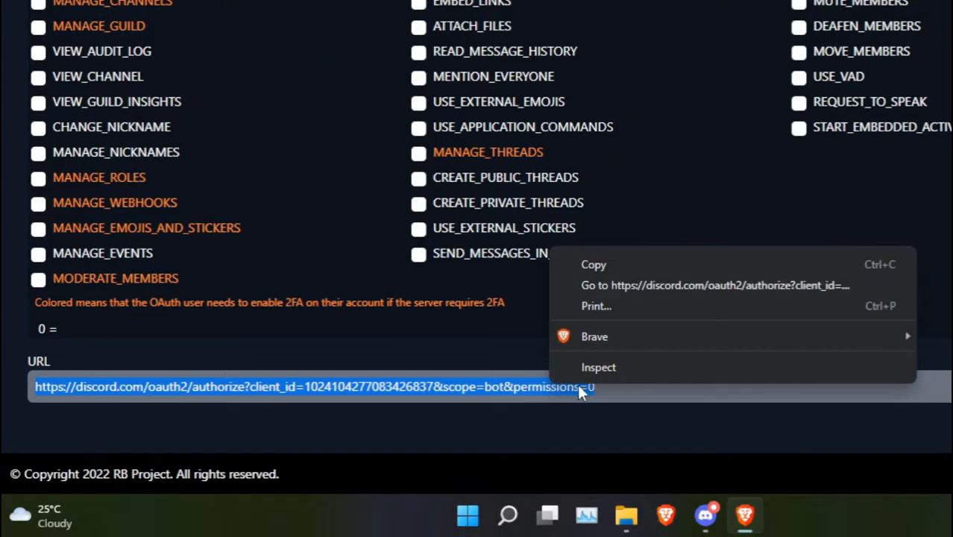
# - Authorize Timmie into the Mora Hunter server via the invite link, passing hCaptcha
pyautogui.click(601, 282)
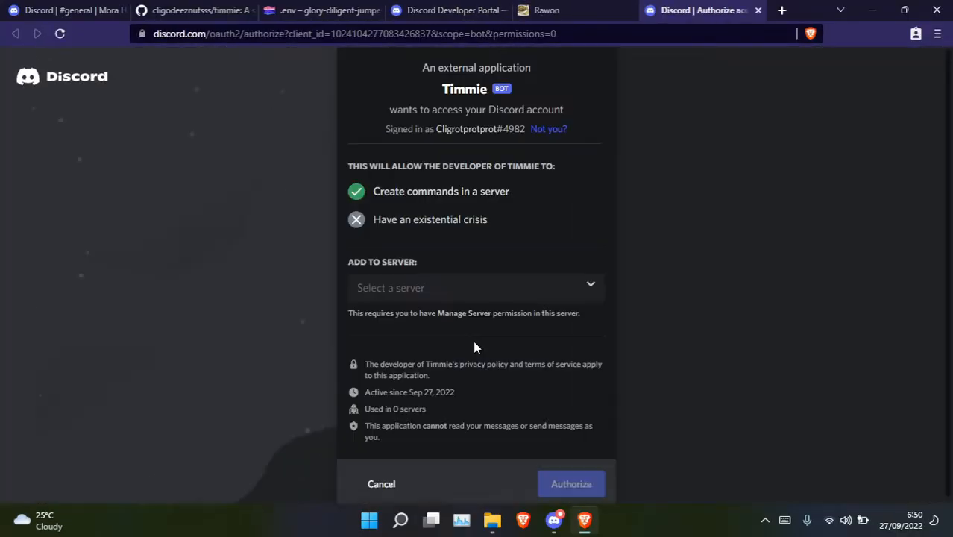
pyautogui.click(378, 291)
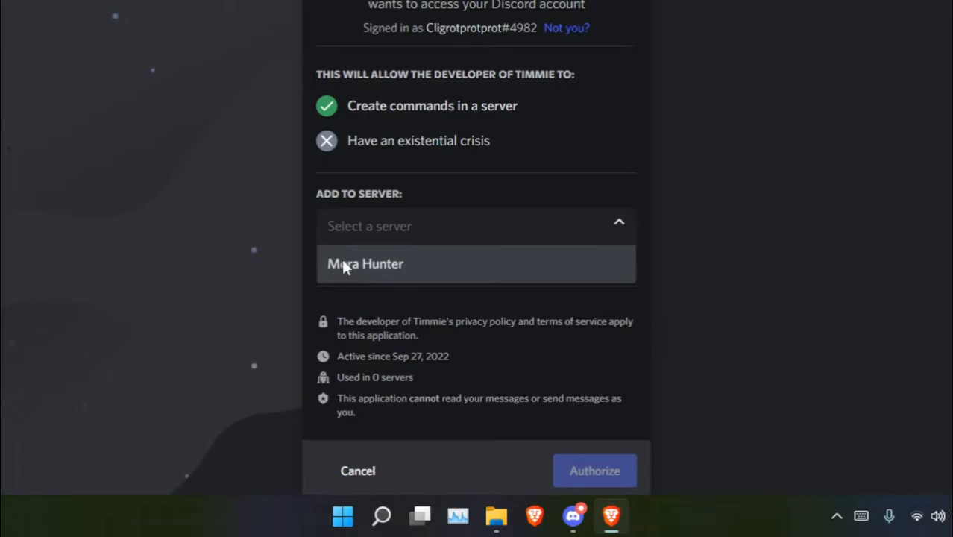
pyautogui.click(342, 265)
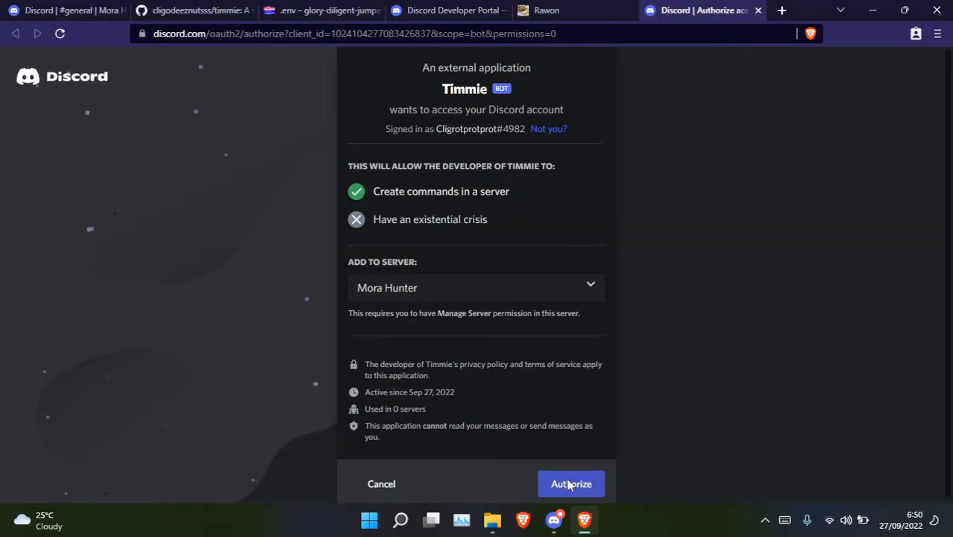
pyautogui.click(569, 485)
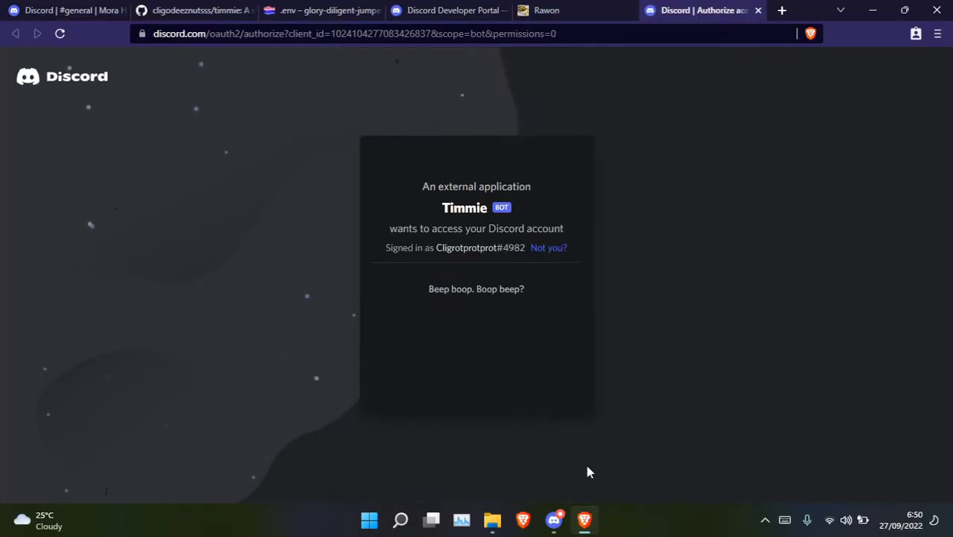
pyautogui.click(473, 335)
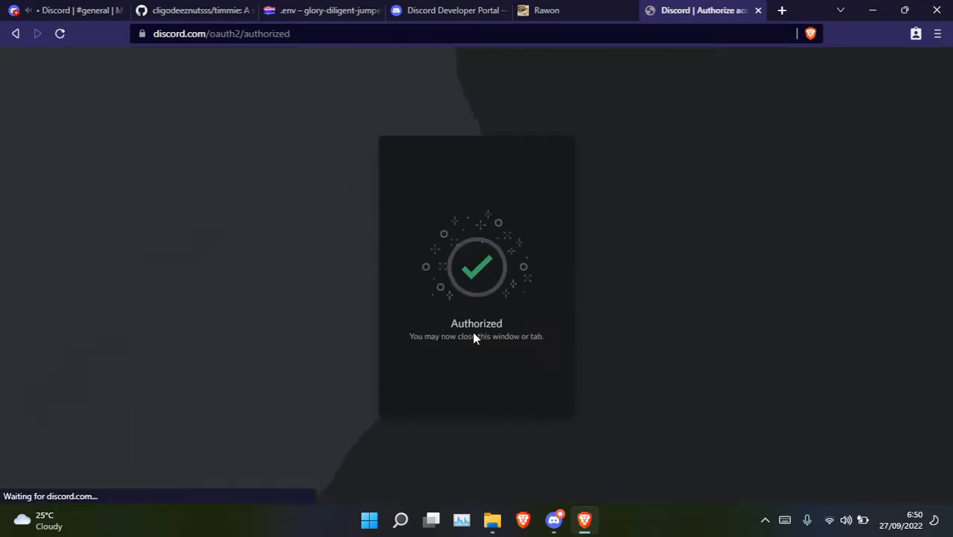
# - Close the finished authorization and calculator tabs
pyautogui.click(756, 10)
pyautogui.click(548, 11)
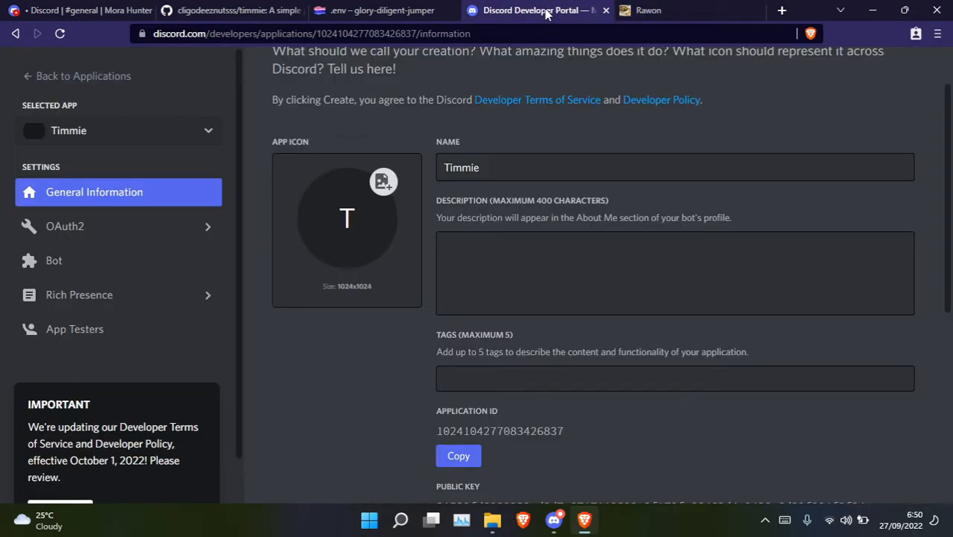
pyautogui.click(606, 11)
pyautogui.click(138, 10)
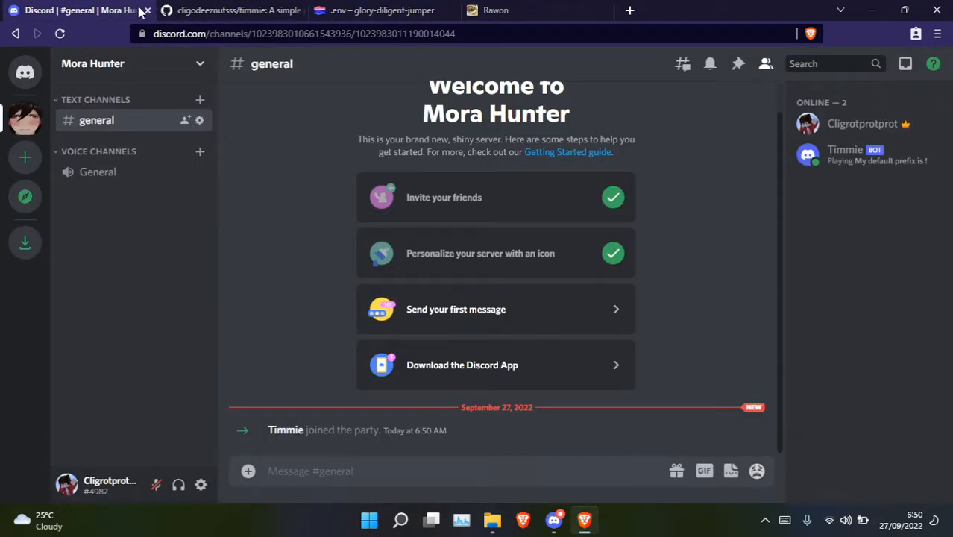
pyautogui.write('!')
pyautogui.press('BackSpace')
pyautogui.write('@timm')
pyautogui.press('Tab')
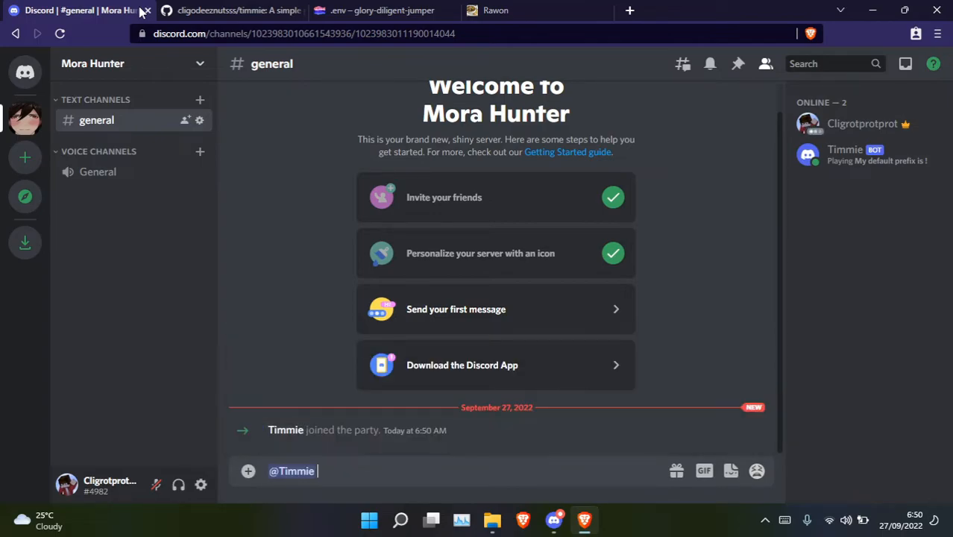
pyautogui.press('Return')
pyautogui.write('!')
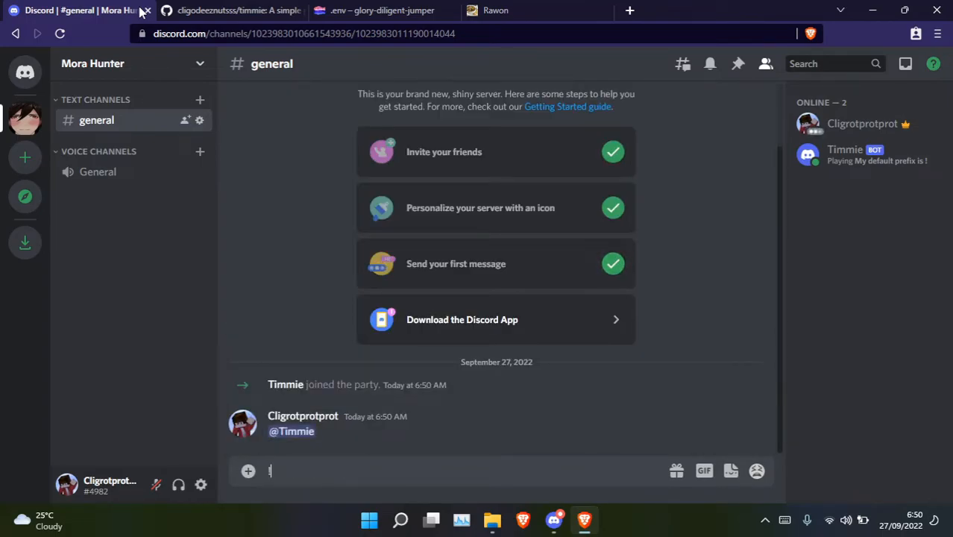
pyautogui.write('help')
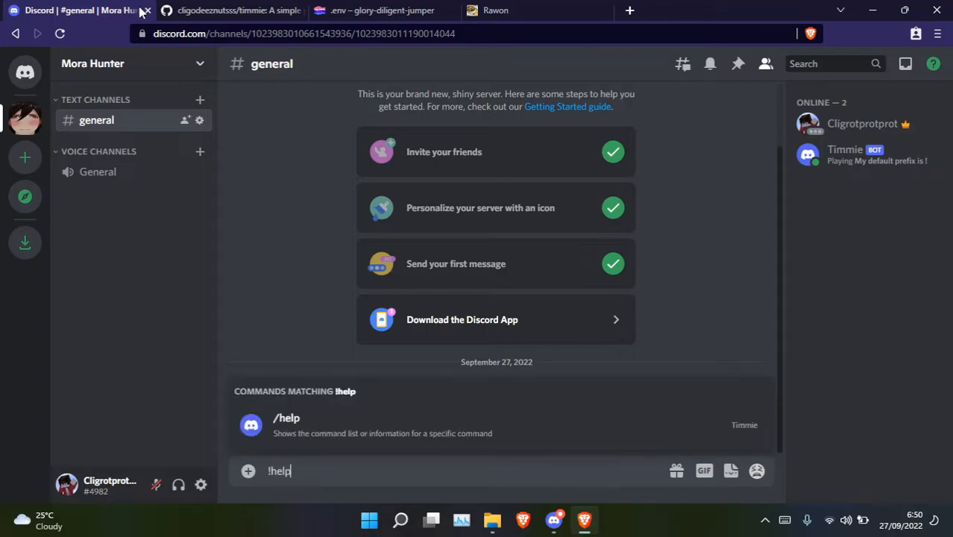
pyautogui.press('Return')
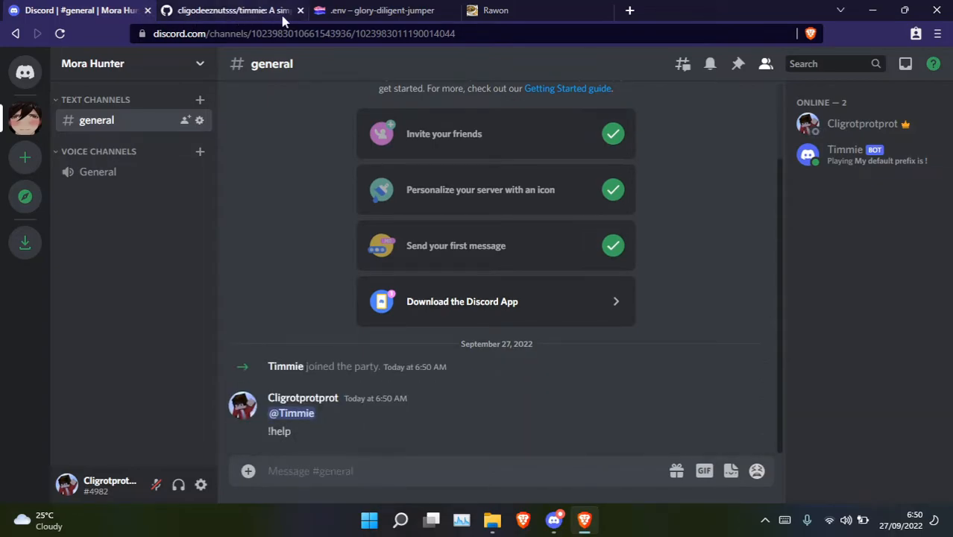
pyautogui.click(353, 12)
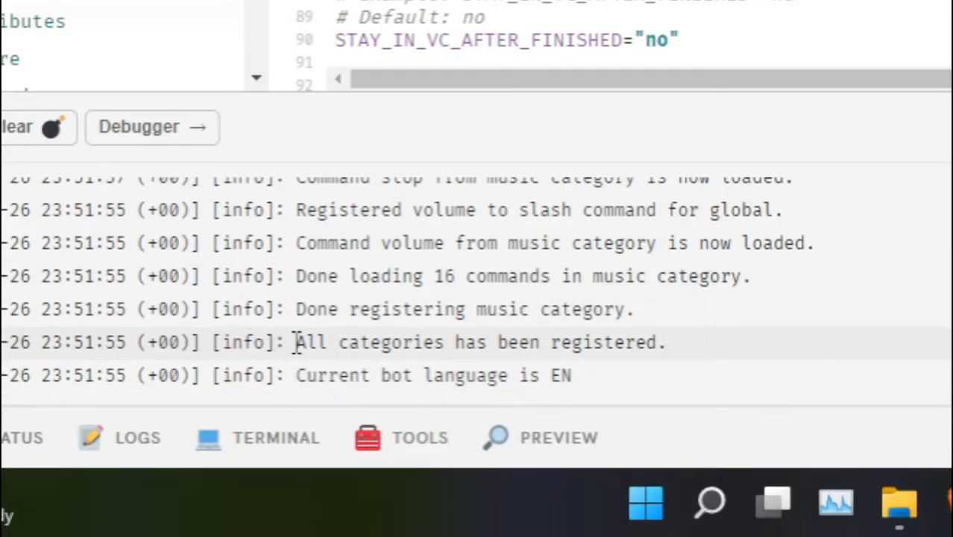
pyautogui.moveTo(199, 441); pyautogui.dragTo(317, 456)
pyautogui.moveTo(537, 366); pyautogui.dragTo(626, 367)
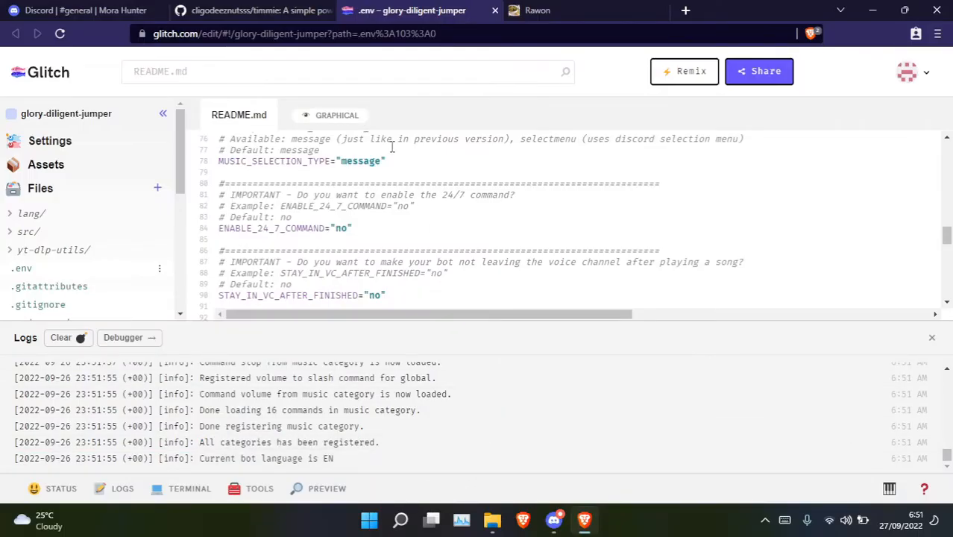
pyautogui.click(127, 12)
pyautogui.write('!')
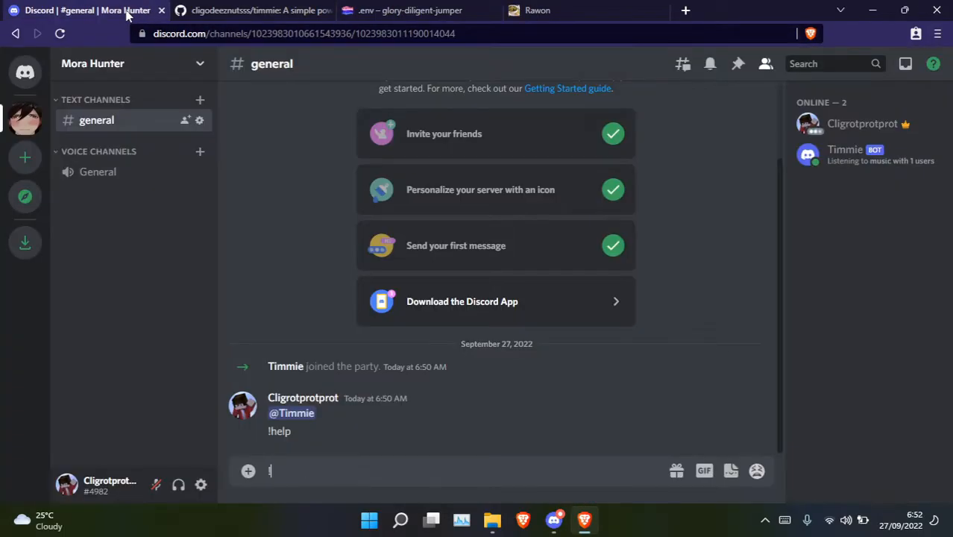
pyautogui.write('help')
pyautogui.press('Return')
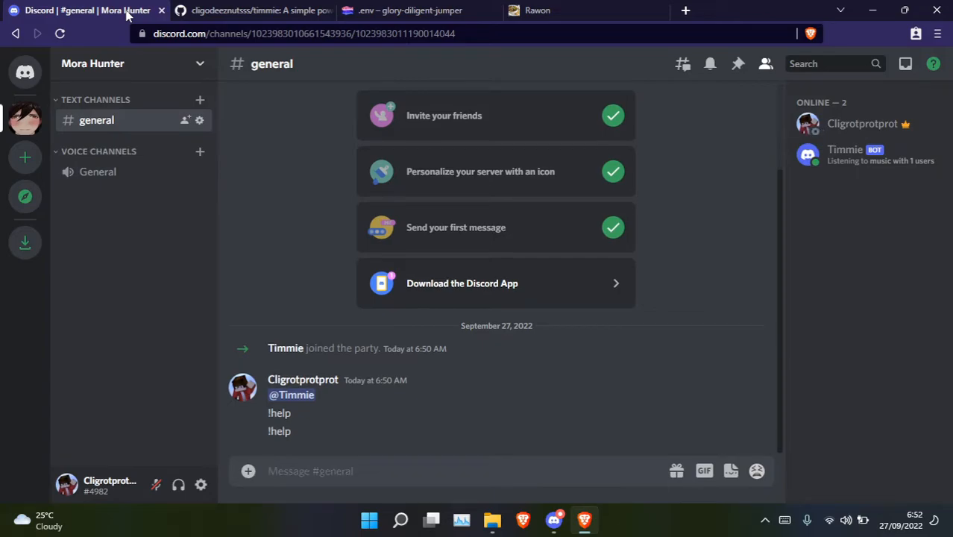
pyautogui.write('@tim')
pyautogui.press('Tab')
pyautogui.press('Return')
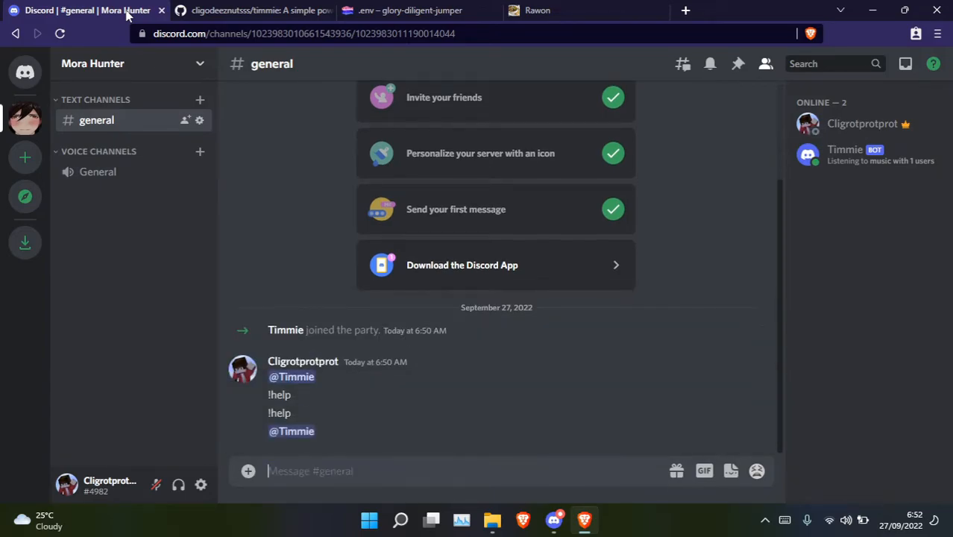
pyautogui.write('/')
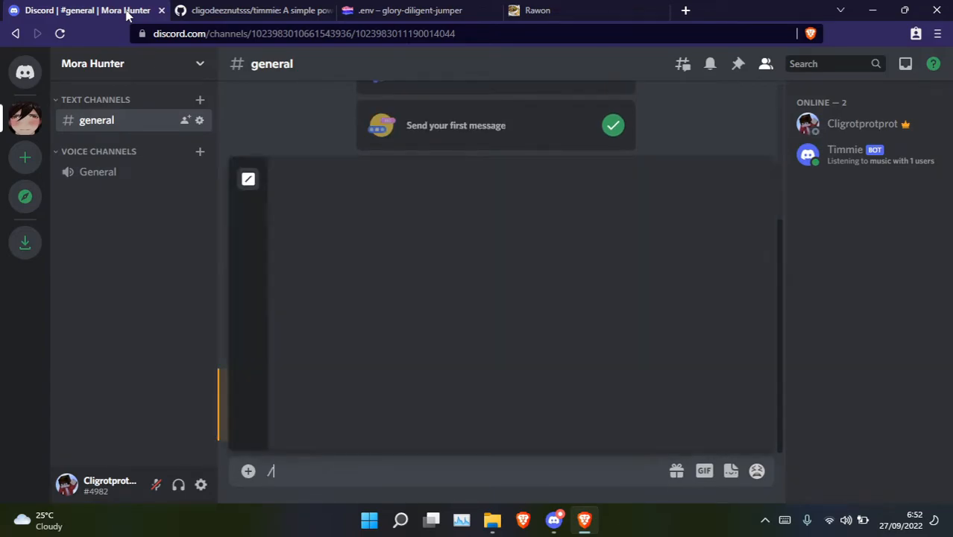
pyautogui.write('help')
pyautogui.press('Tab')
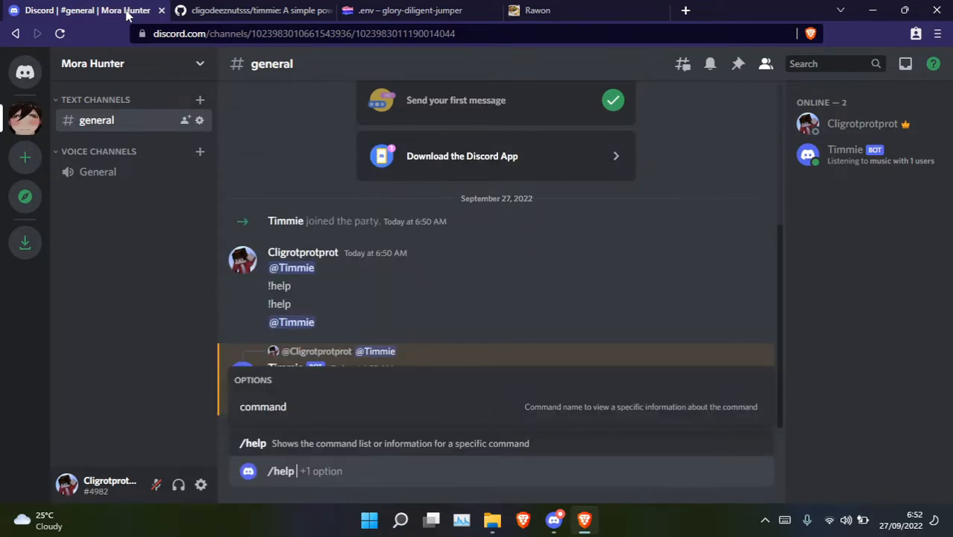
pyautogui.press('Return')
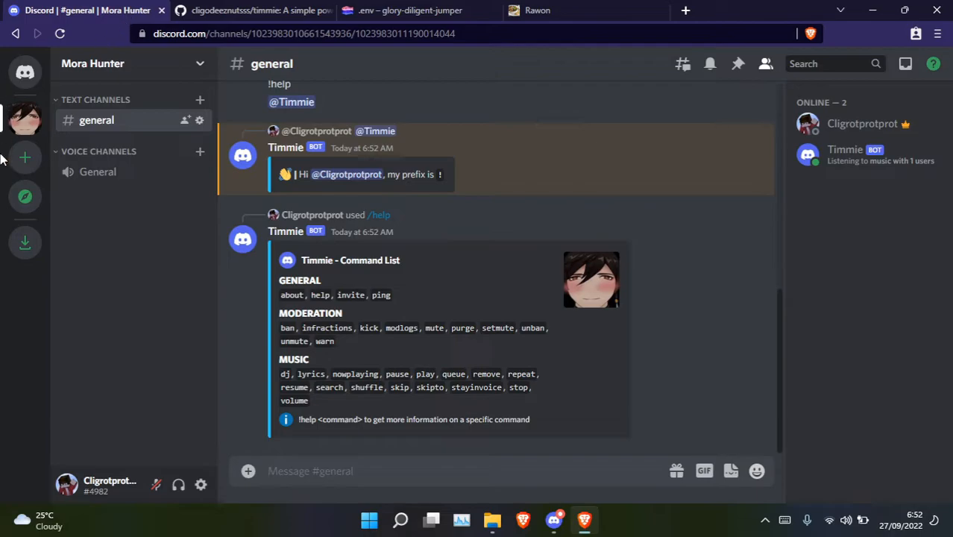
# - Join the General voice channel and play 'test' with !p test and /play test
pyautogui.click(101, 173)
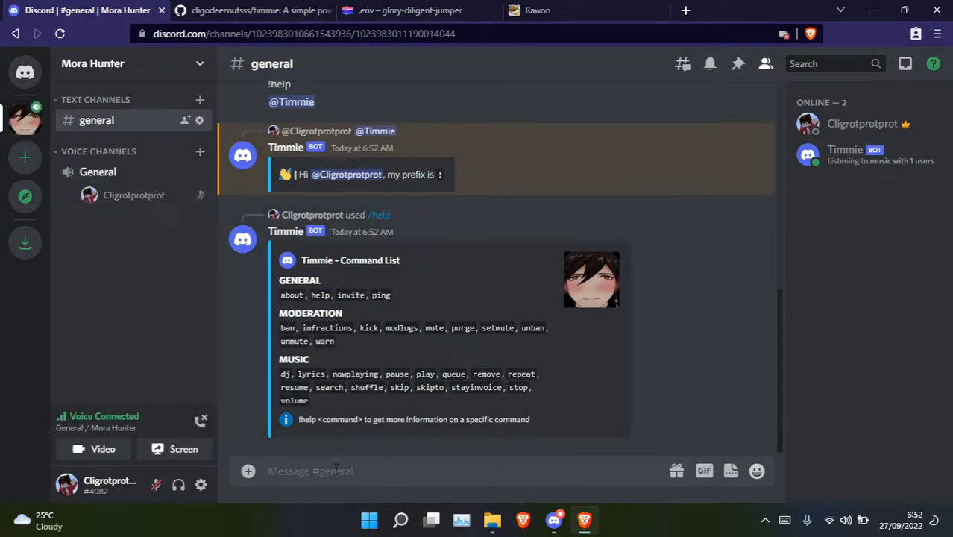
pyautogui.write('!p test')
pyautogui.press('Return')
pyautogui.write('/play')
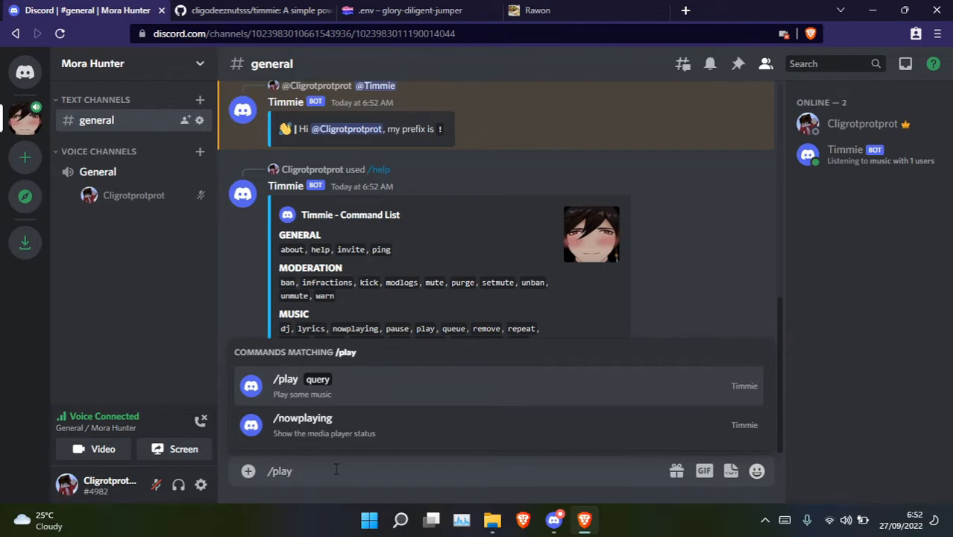
pyautogui.press('Tab')
pyautogui.press('Return')
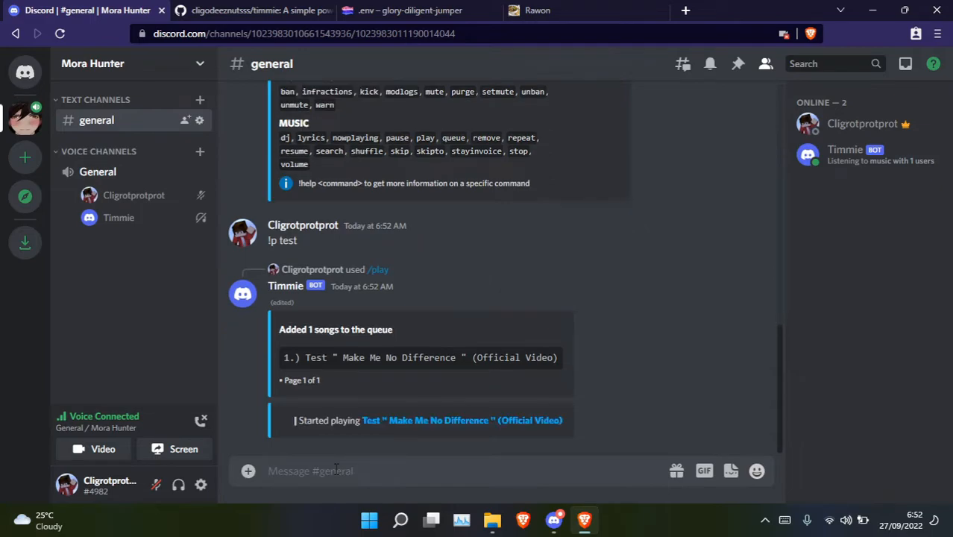
# - Check the current track with !np and /nowplaying, then stop the player
pyautogui.write('!np')
pyautogui.press('Return')
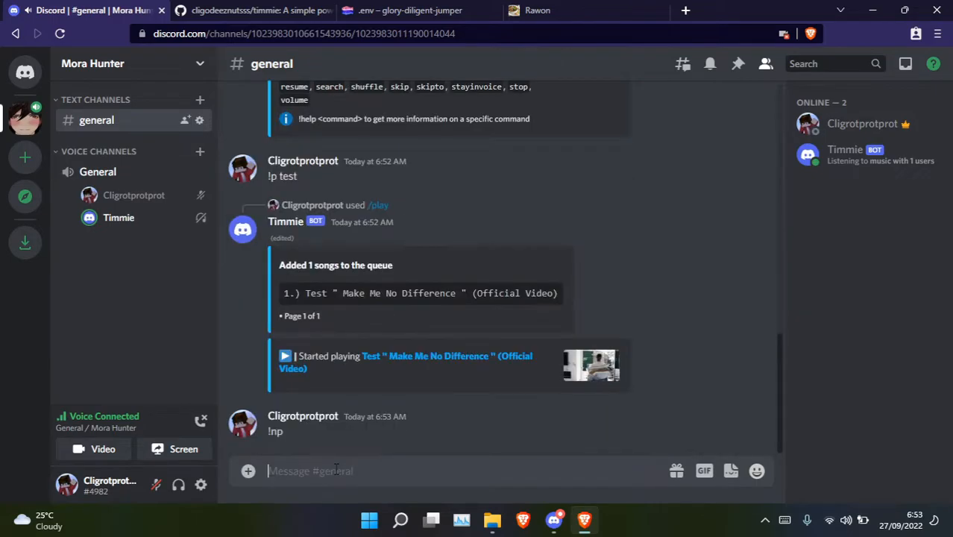
pyautogui.write('/nowpl')
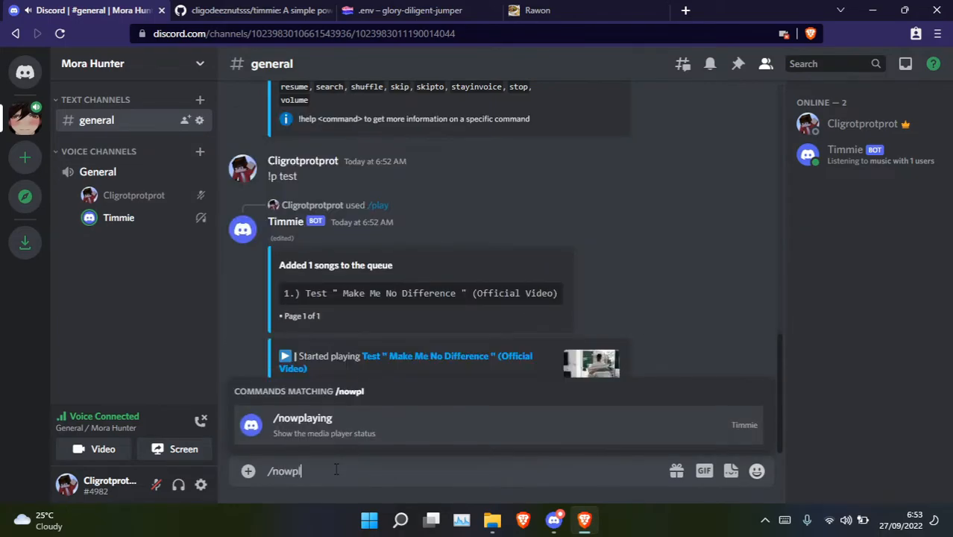
pyautogui.write('a')
pyautogui.press('Return')
pyautogui.press('Return')
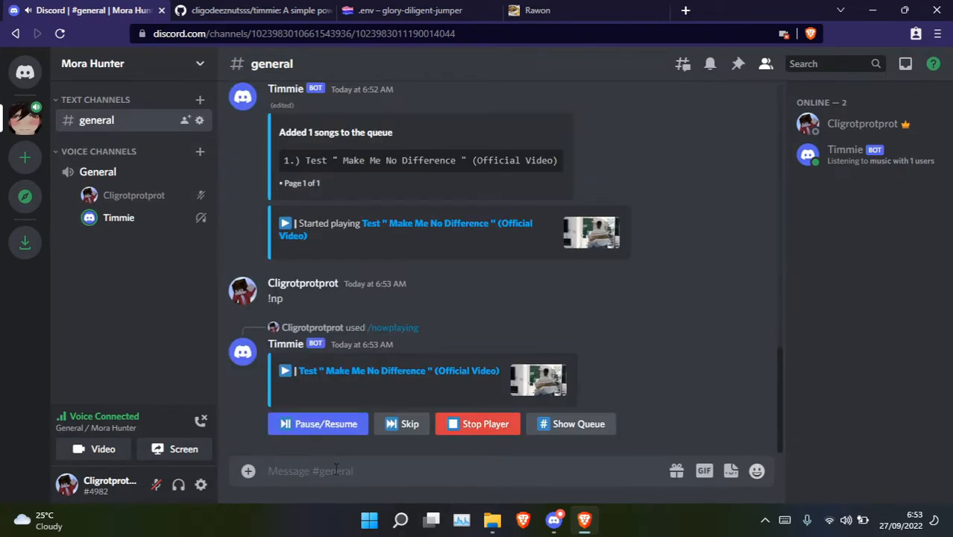
pyautogui.click(462, 422)
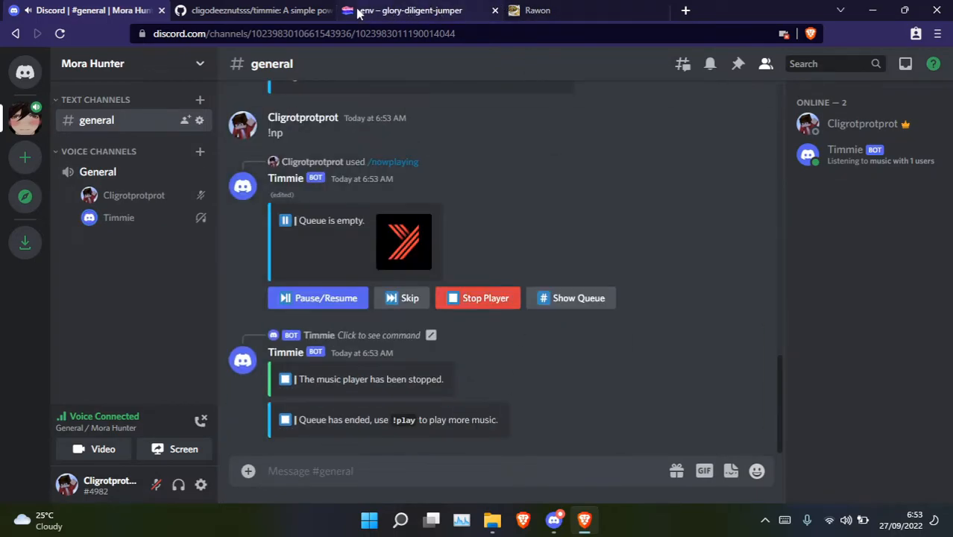
# - Review the Glitch .env file, then move on to the Rawon website
pyautogui.click(403, 10)
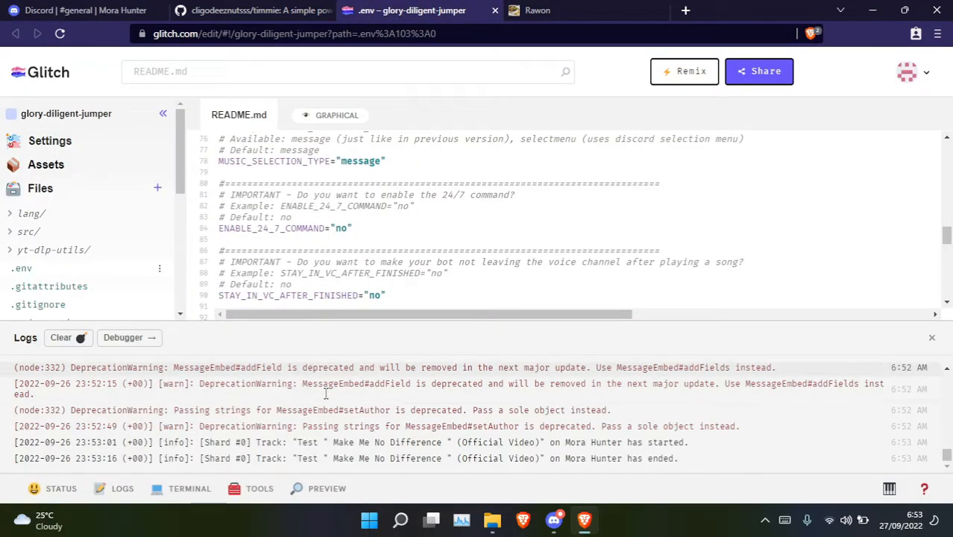
pyautogui.scroll(3, 255, 257)
pyautogui.scroll(10, 255, 257)
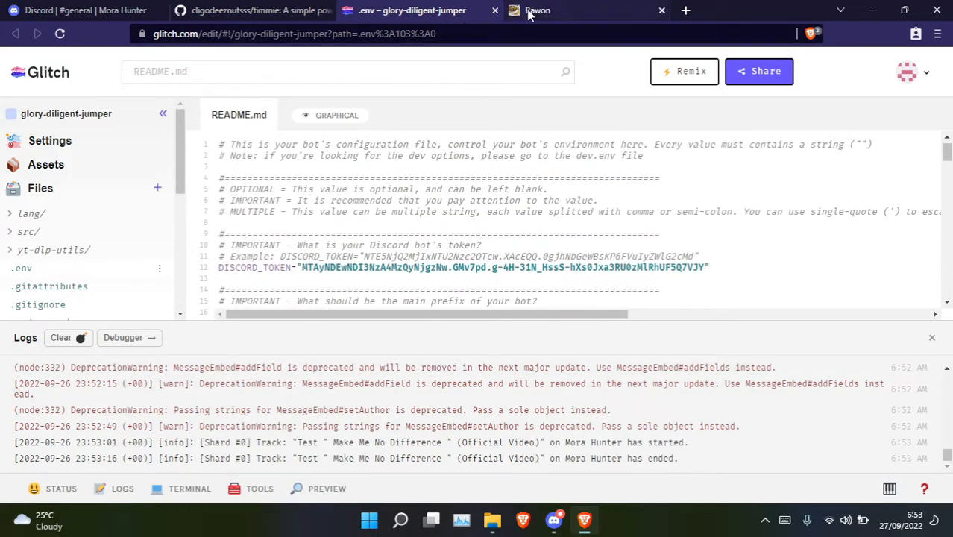
pyautogui.click(649, 15)
# - Go to script.google.com in a private tab and create a new project with the default myFunction
pyautogui.click(685, 11)
pyautogui.write('script.googlr')
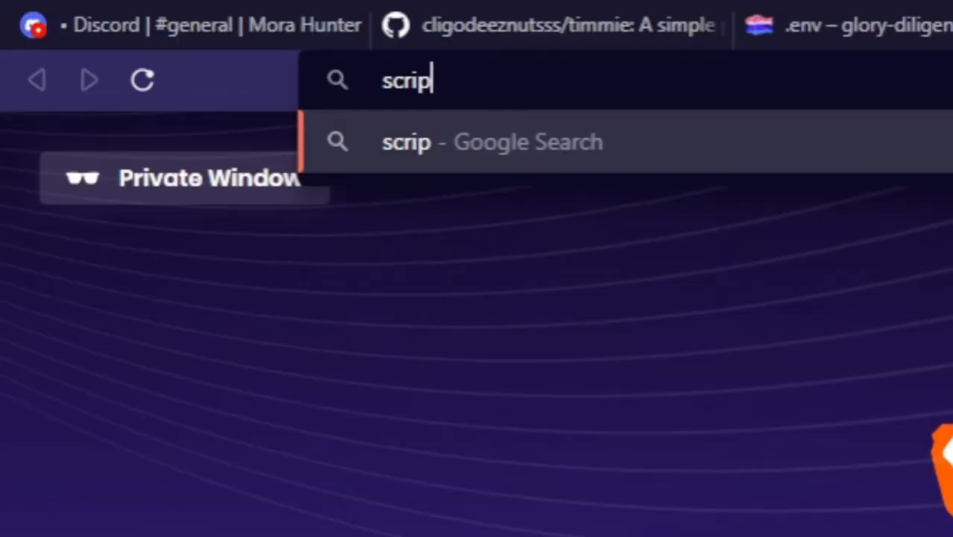
pyautogui.press('BackSpace')
pyautogui.write('e.com')
pyautogui.press('Return')
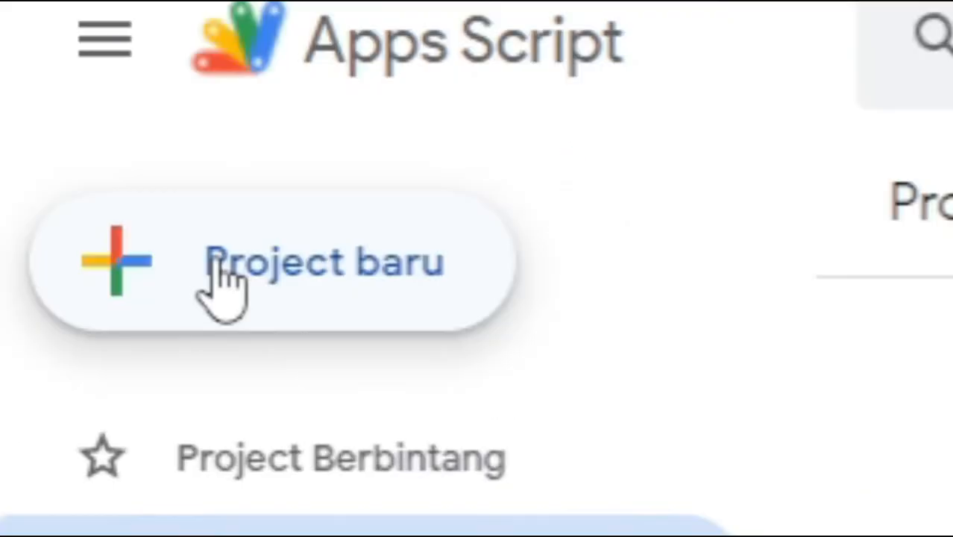
pyautogui.click(57, 124)
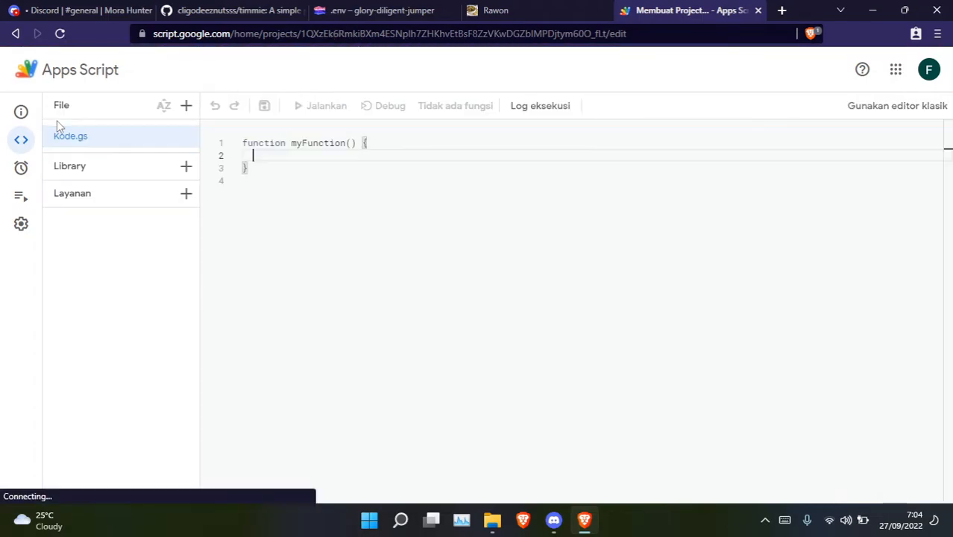
pyautogui.click(496, 9)
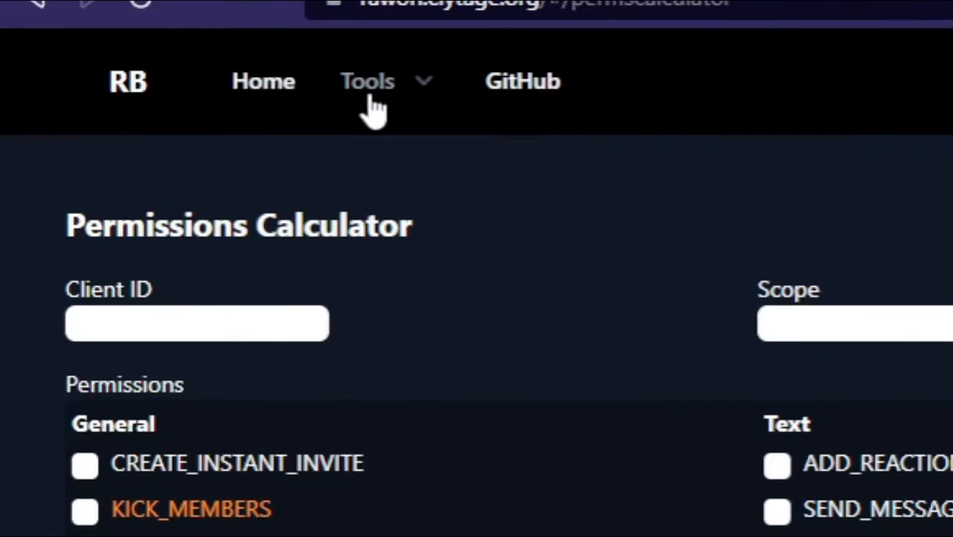
pyautogui.click(156, 79)
pyautogui.click(164, 206)
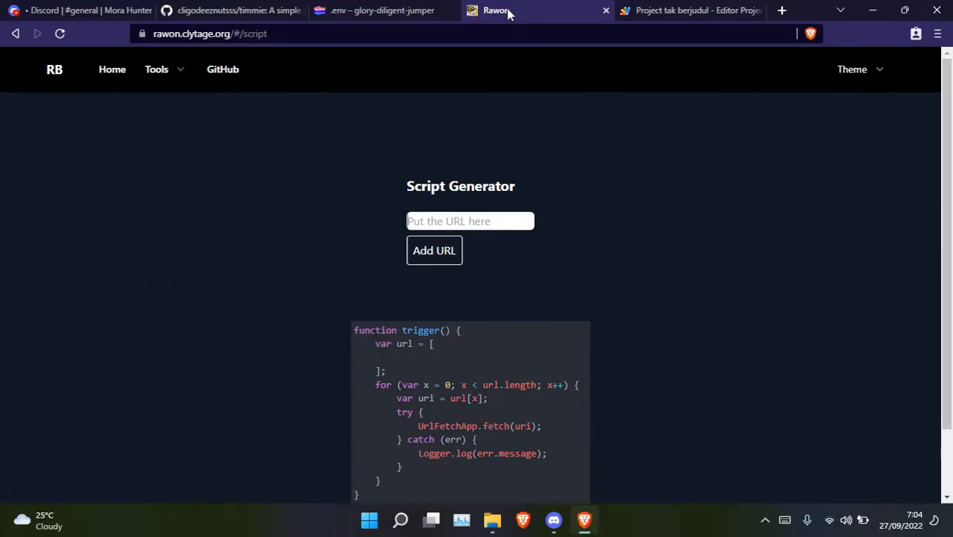
pyautogui.click(433, 10)
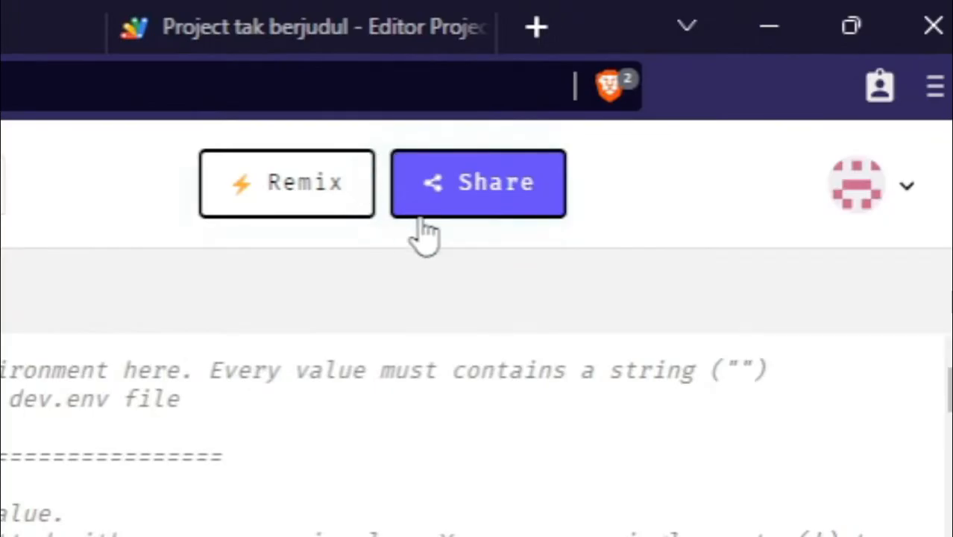
pyautogui.click(496, 202)
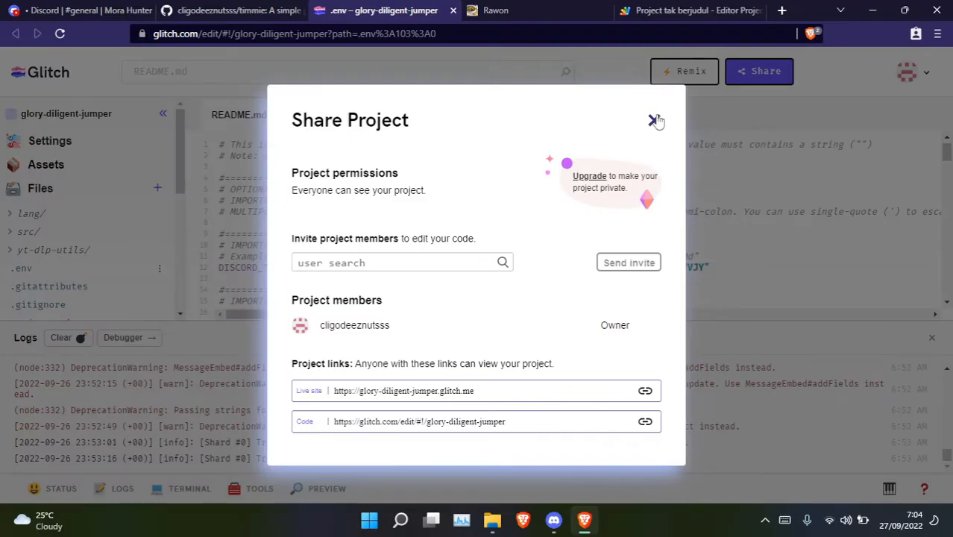
pyautogui.click(654, 121)
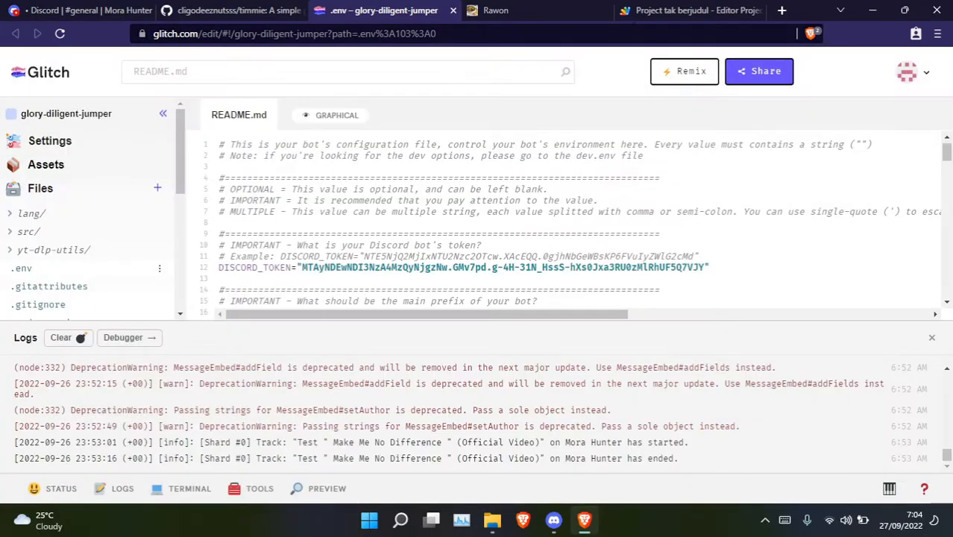
pyautogui.click(475, 15)
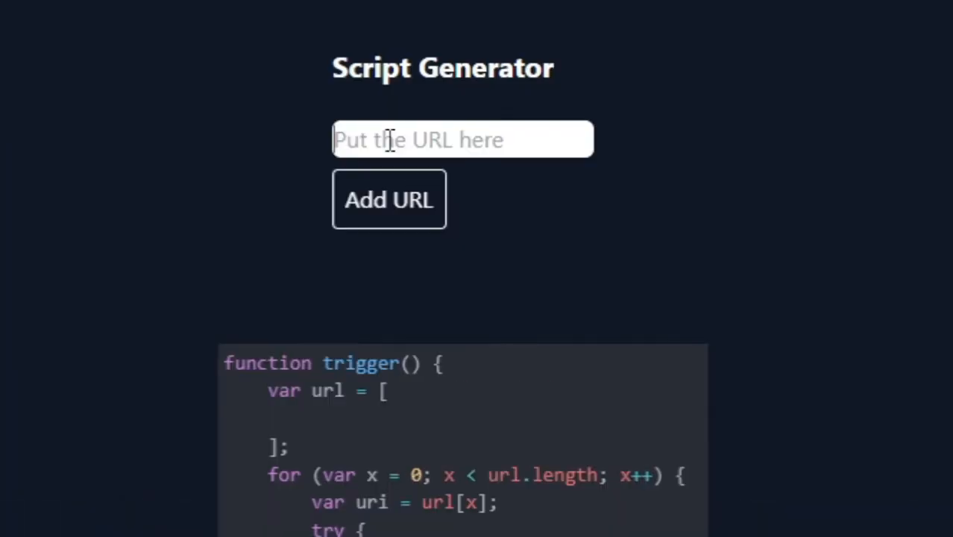
pyautogui.rightClick(433, 223)
pyautogui.click(447, 365)
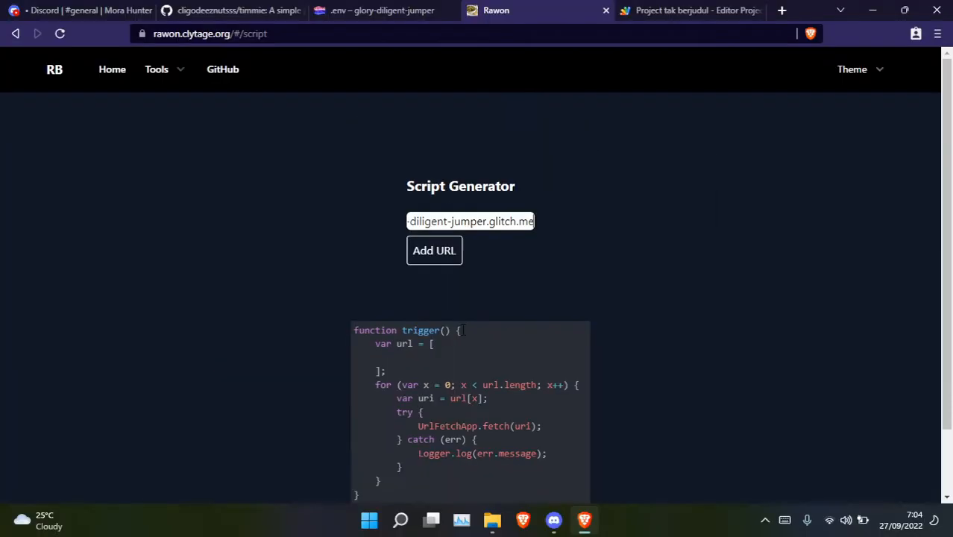
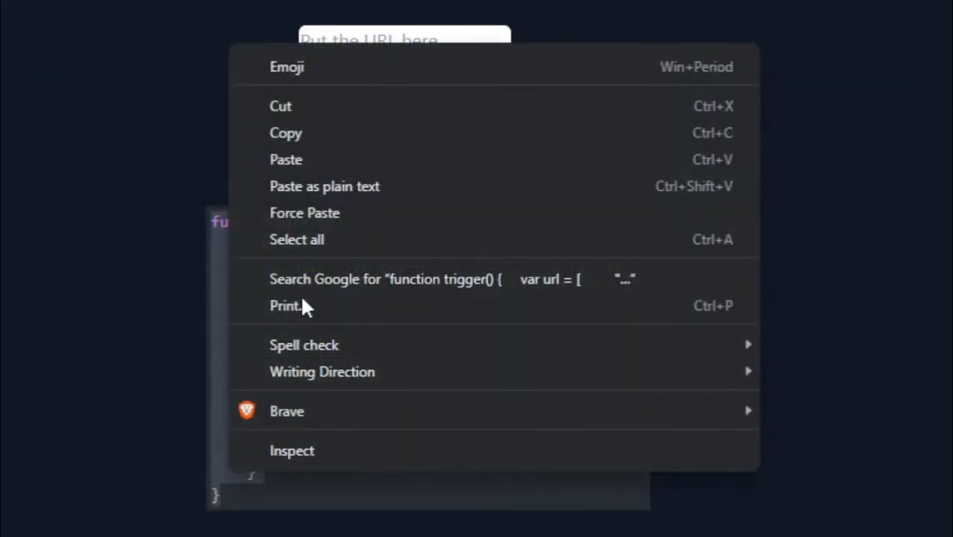
# - Copy Rawon's generated trigger() keep-alive script for glory-diligent-jumper.glitch.me
pyautogui.click(297, 133)
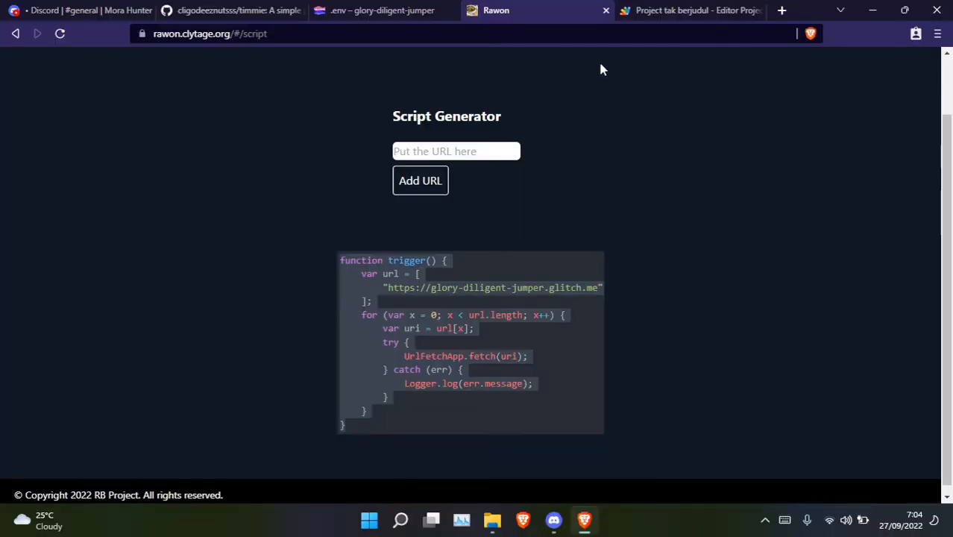
# - Paste the copied trigger function over the default myFunction code in Kode.gs
pyautogui.click(626, 11)
pyautogui.moveTo(274, 190); pyautogui.dragTo(249, 142)
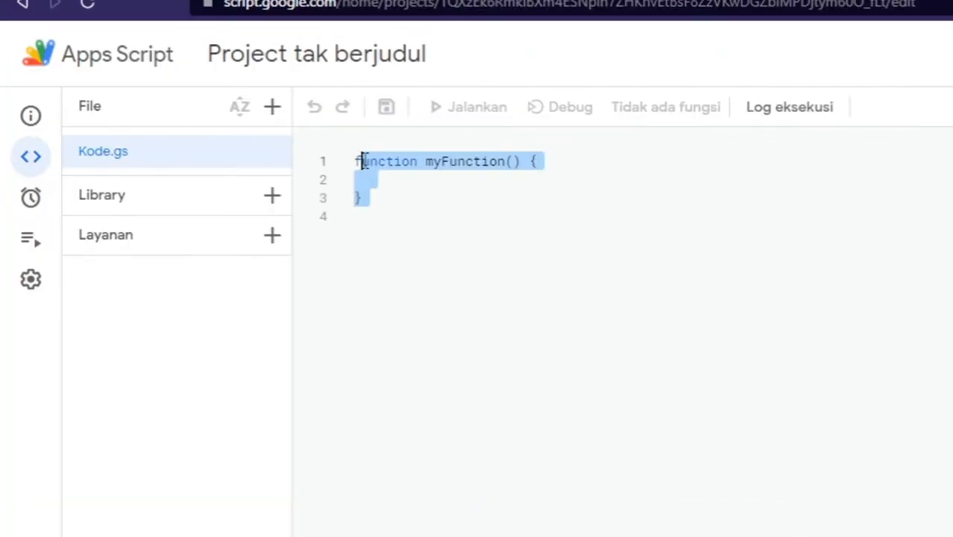
pyautogui.rightClick(360, 158)
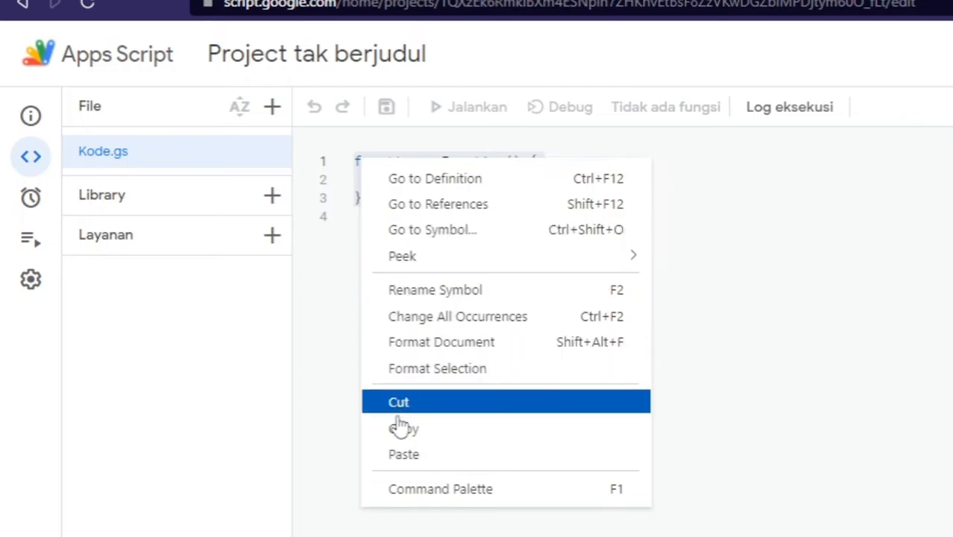
pyautogui.click(404, 454)
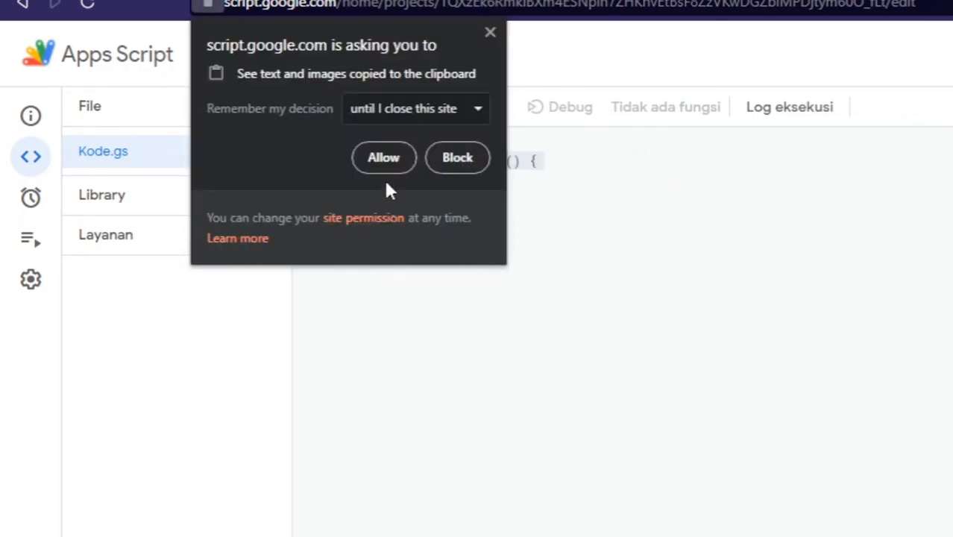
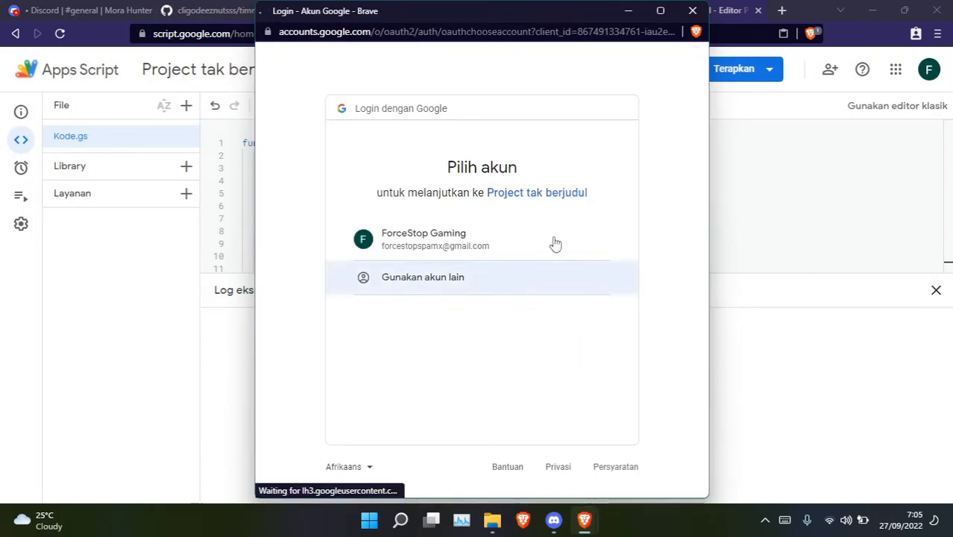
# - Pick the Google account and bypass the unverified-app warning to reach Project tak berjudul's consent screen
pyautogui.click(388, 242)
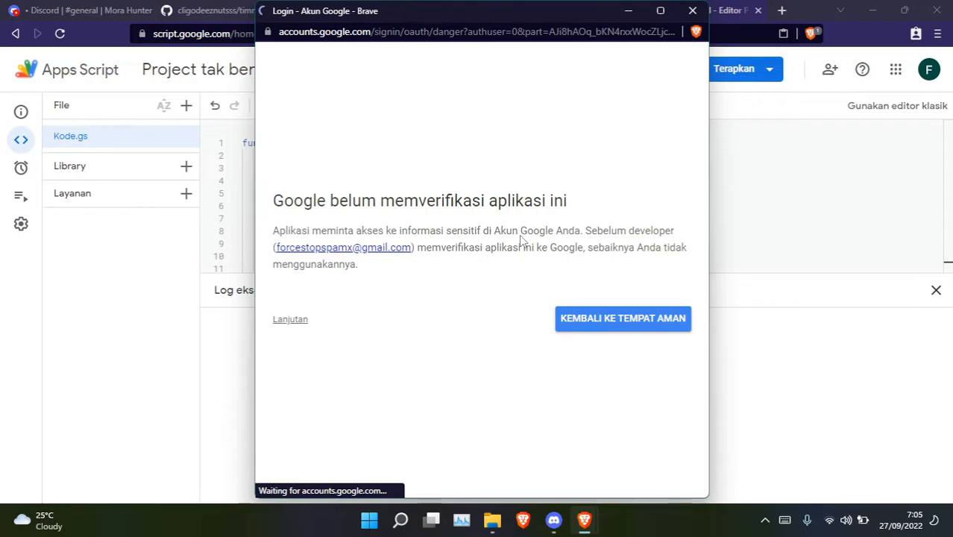
pyautogui.click(291, 322)
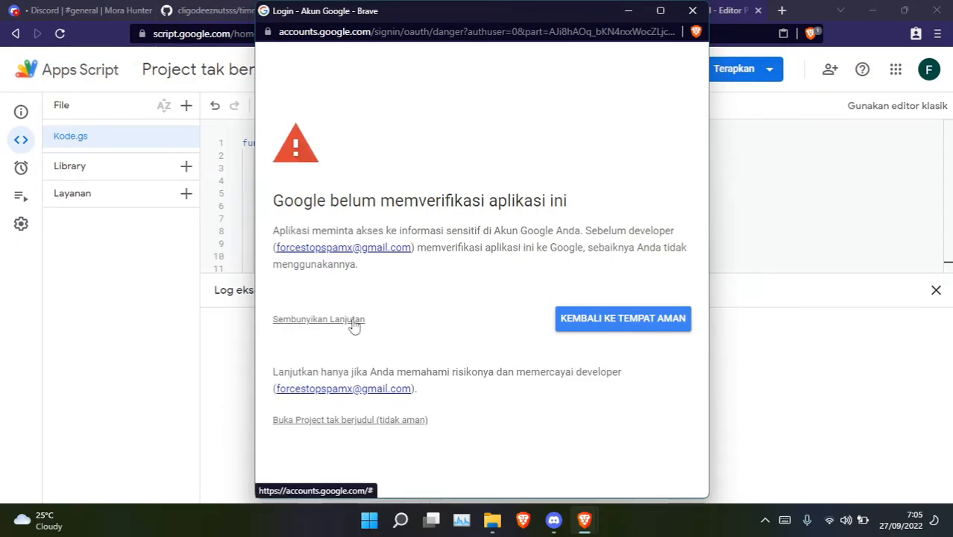
pyautogui.click(303, 422)
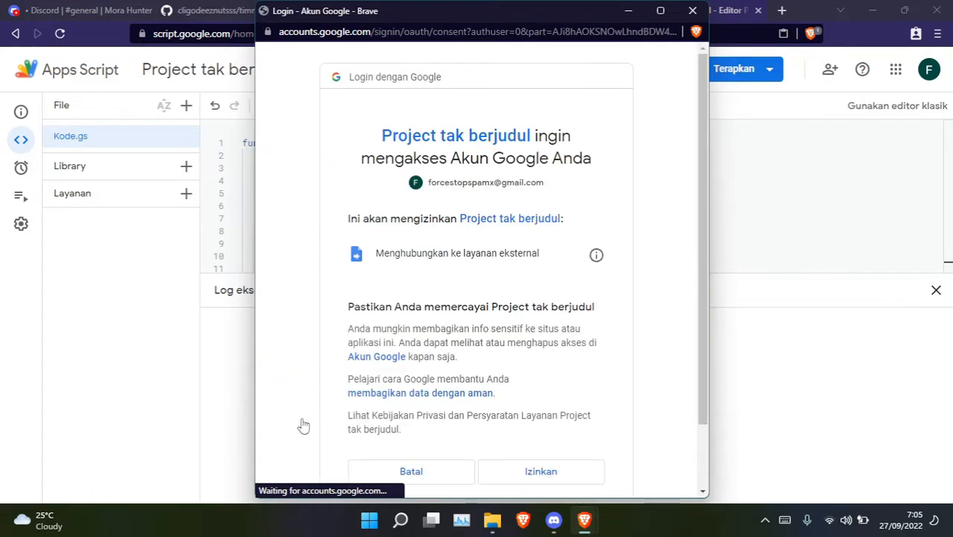
pyautogui.scroll(-1, 539, 417)
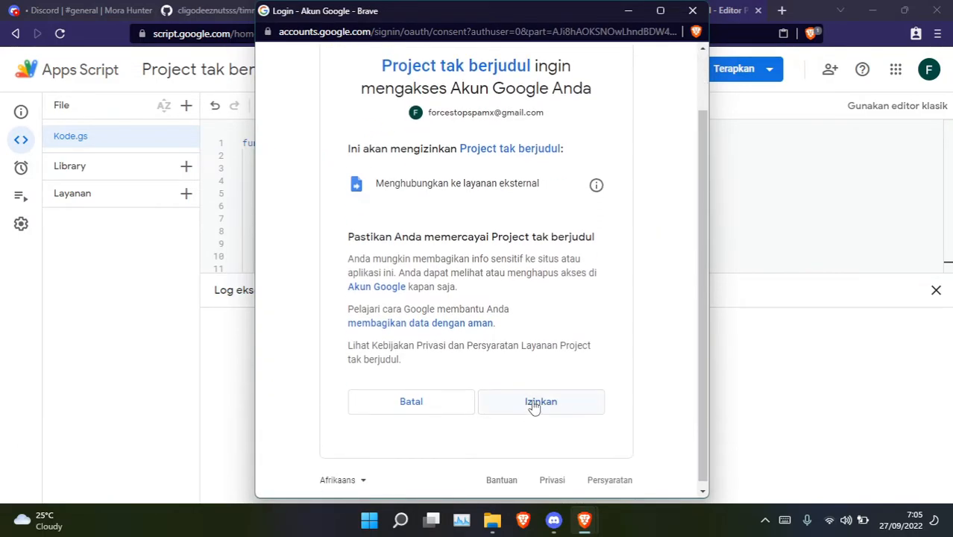
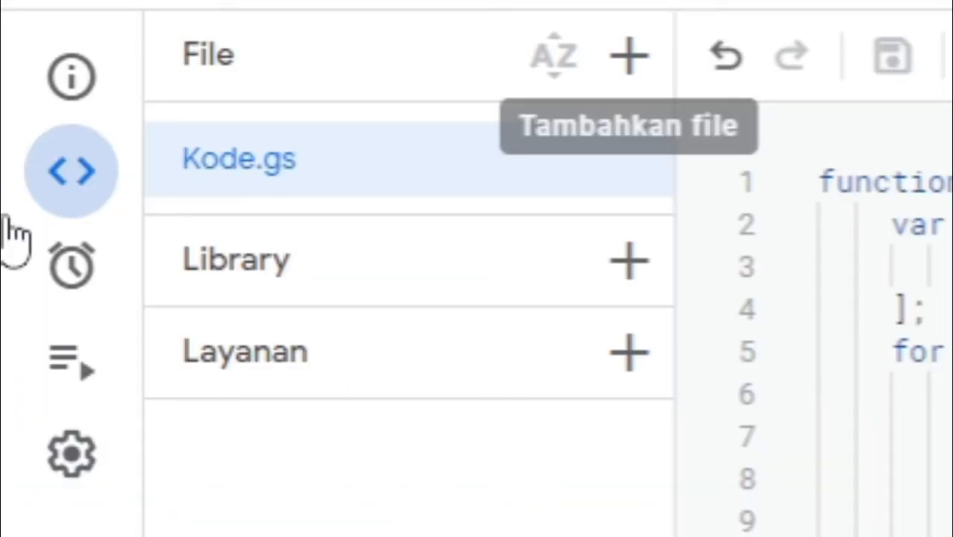
# - Open the project's Pemicu (triggers) page, which lists no triggers yet
pyautogui.click(74, 276)
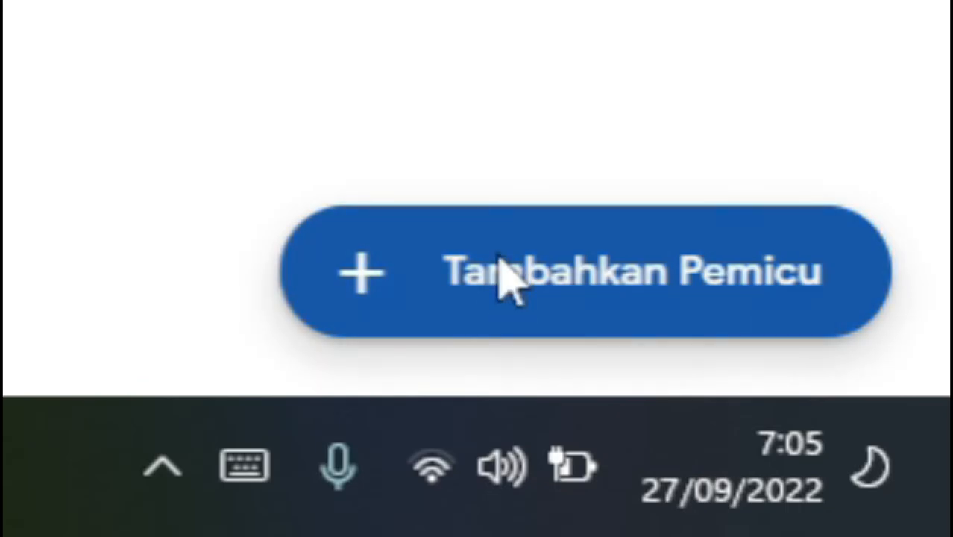
# - Add a trigger running trigger() on Head, time-driven with a minute timer every 5 minutes
pyautogui.click(846, 475)
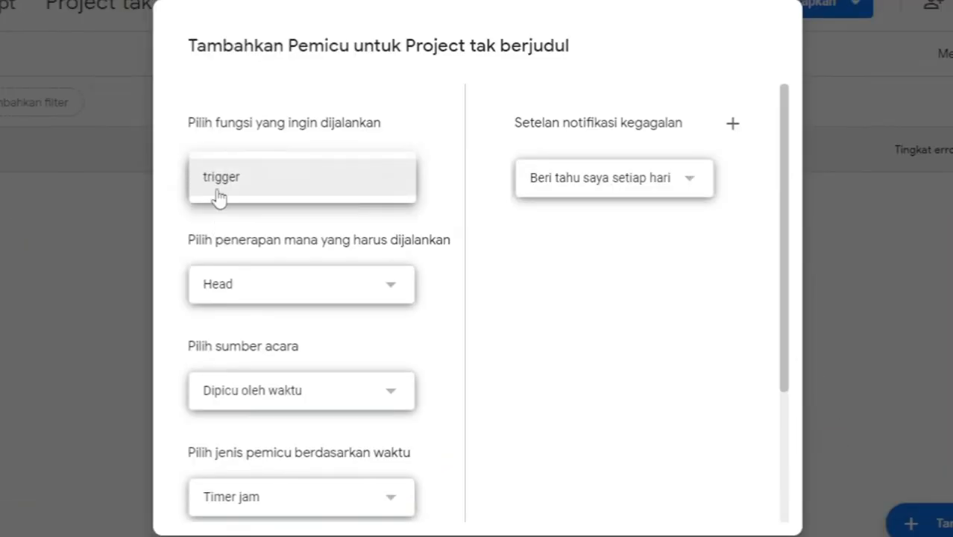
pyautogui.click(209, 291)
pyautogui.click(209, 290)
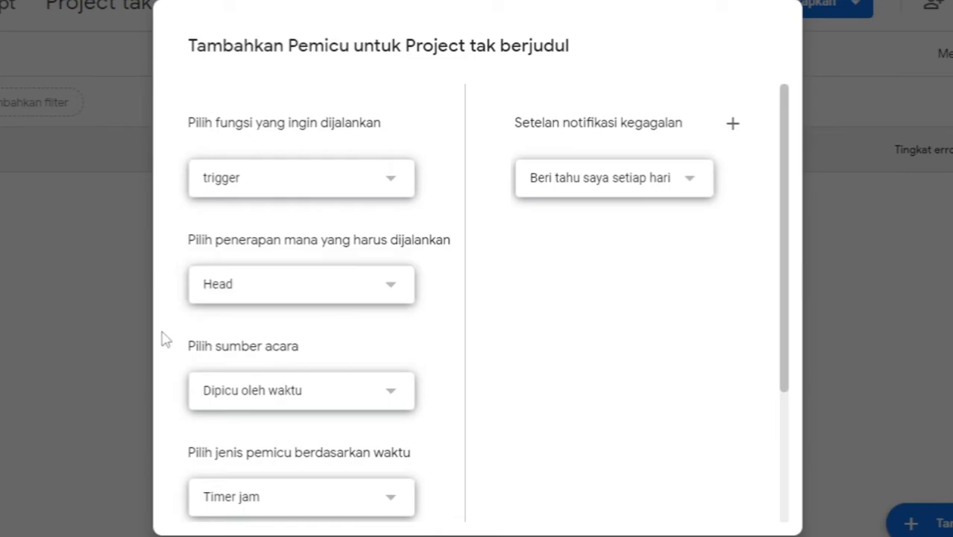
pyautogui.click(209, 403)
pyautogui.click(221, 401)
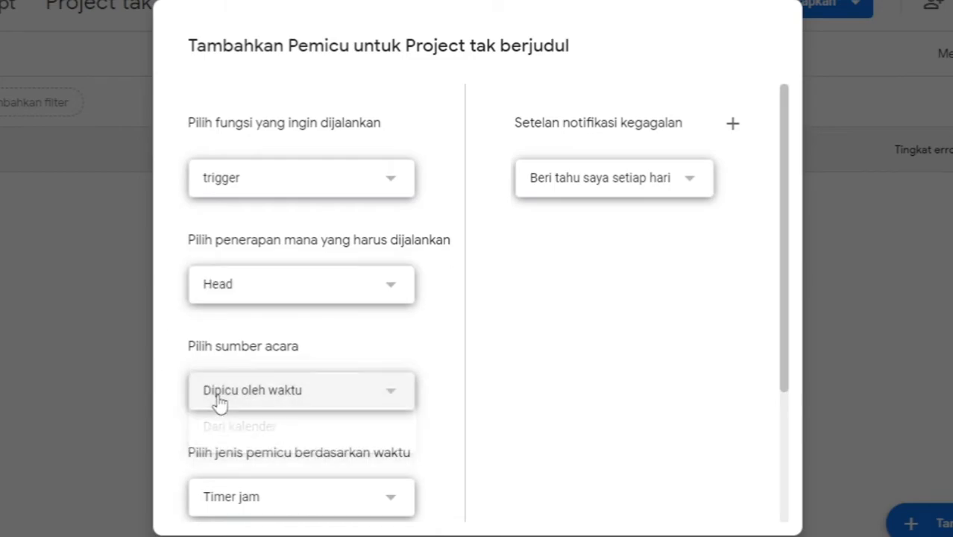
pyautogui.click(212, 507)
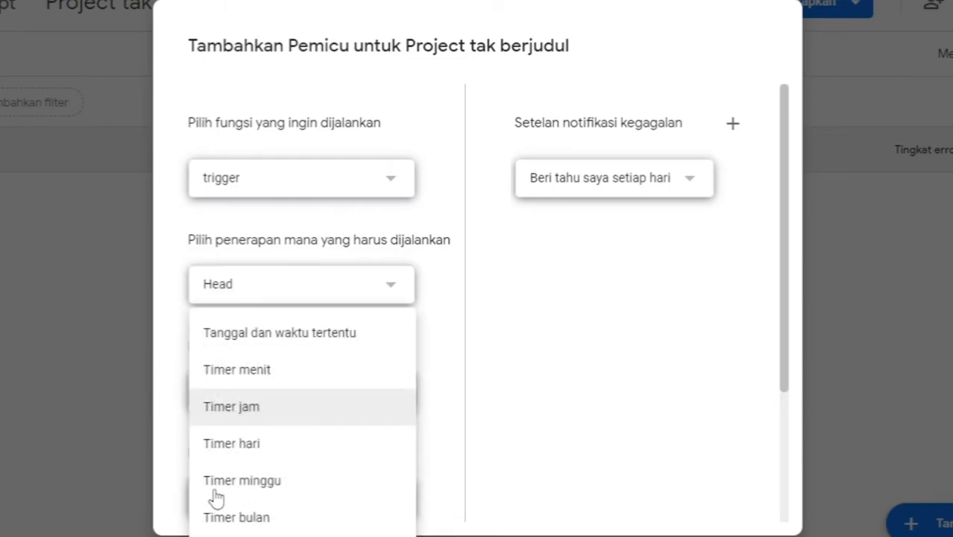
pyautogui.click(224, 371)
pyautogui.scroll(-3, 469, 340)
pyautogui.click(218, 431)
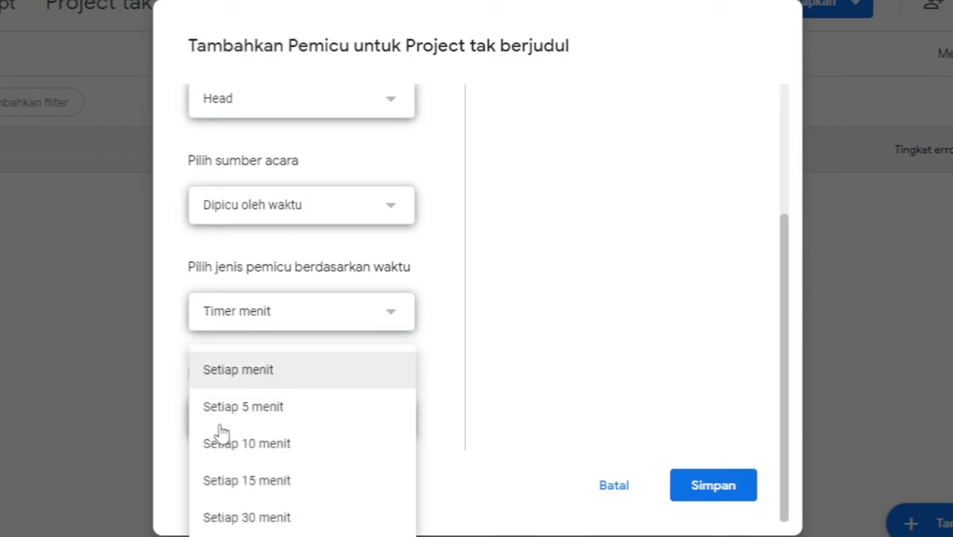
pyautogui.click(232, 416)
# - Set the trigger's failure notifications to be sent immediately
pyautogui.scroll(3, 467, 432)
pyautogui.scroll(-3, 467, 432)
pyautogui.scroll(3, 466, 429)
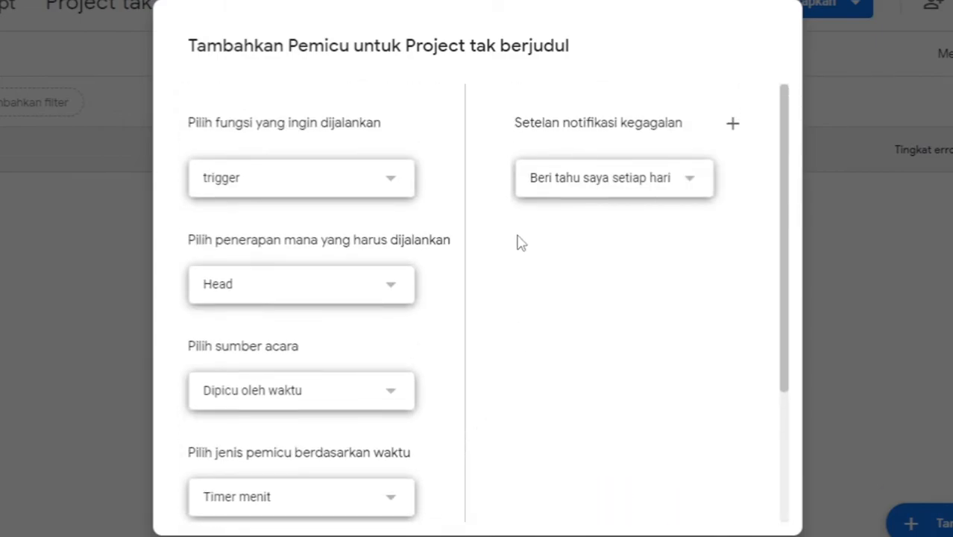
pyautogui.click(549, 186)
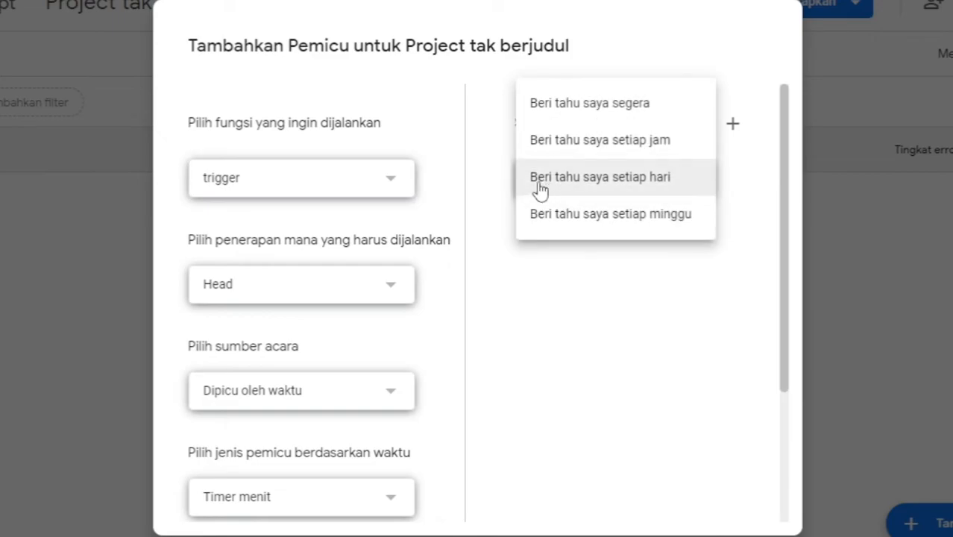
pyautogui.click(546, 108)
pyautogui.scroll(-3, 543, 180)
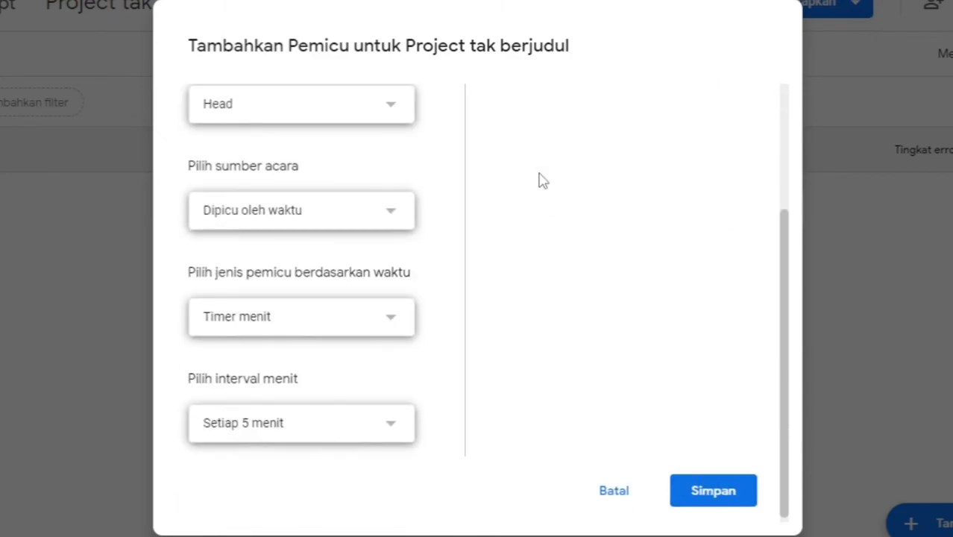
# - Save the 5-minute trigger, review the project overview (1 execution, 0% errors), then return to the editor
pyautogui.click(714, 492)
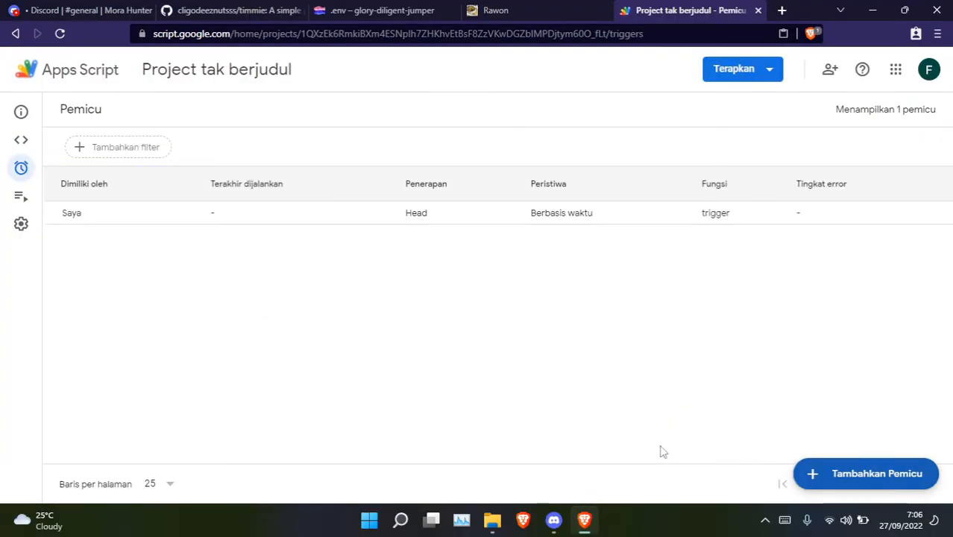
pyautogui.click(23, 112)
pyautogui.rightClick(214, 111)
pyautogui.press('Escape')
pyautogui.scroll(-4, 117, 172)
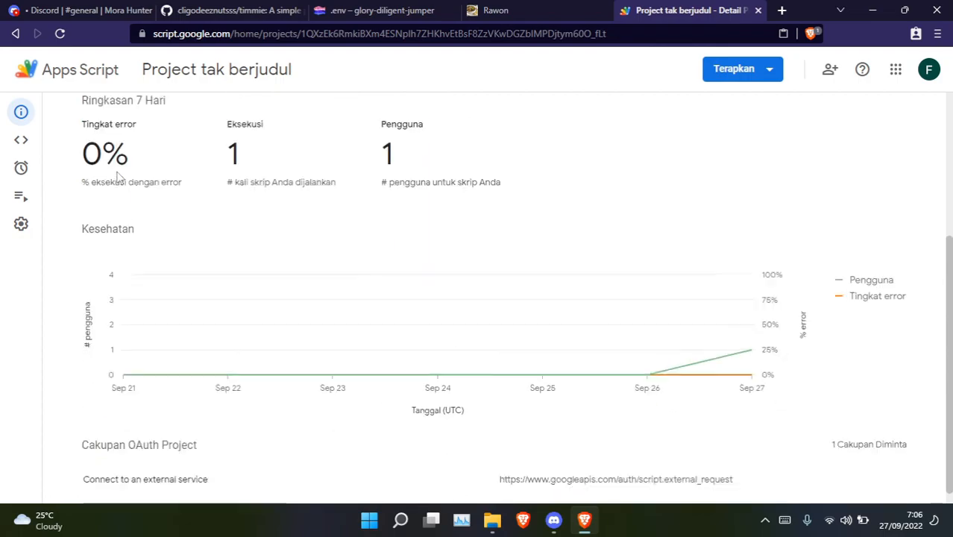
pyautogui.click(20, 139)
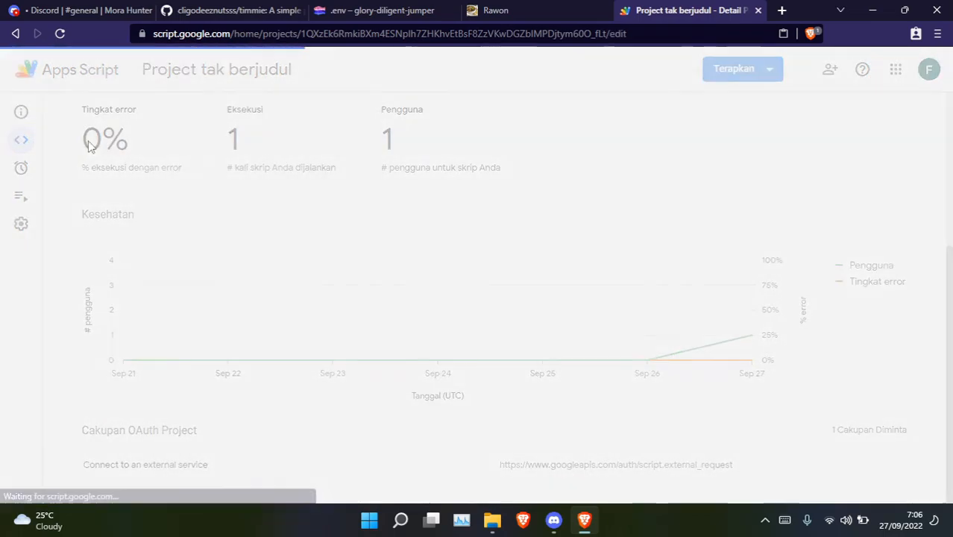
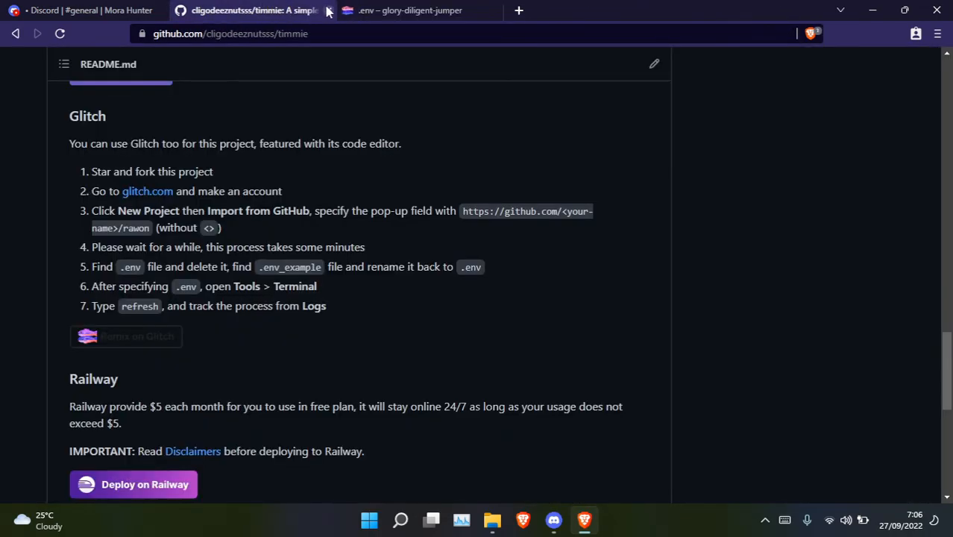
# - Run /play with the query 'morax' in Discord so Timmie queues Rex Incognito
pyautogui.click(326, 11)
pyautogui.click(90, 11)
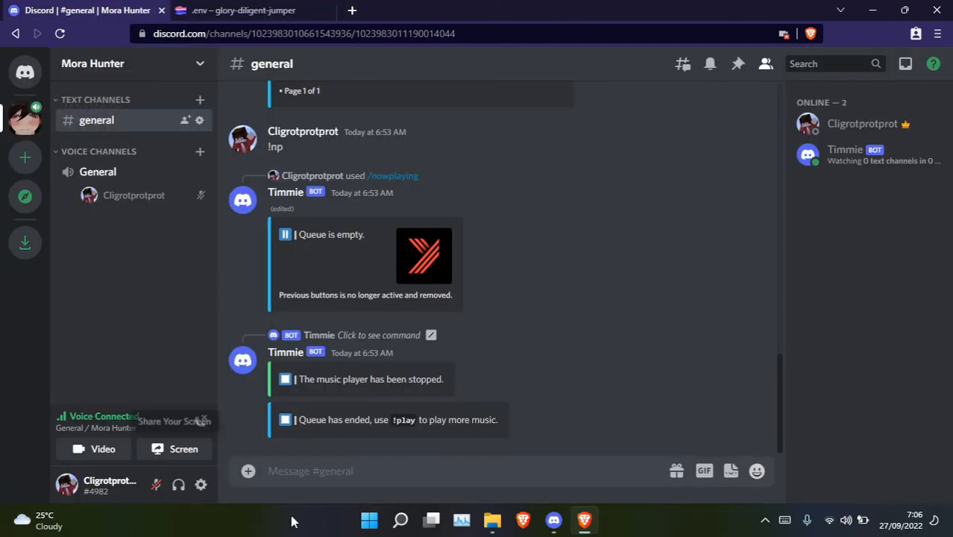
pyautogui.write('/play')
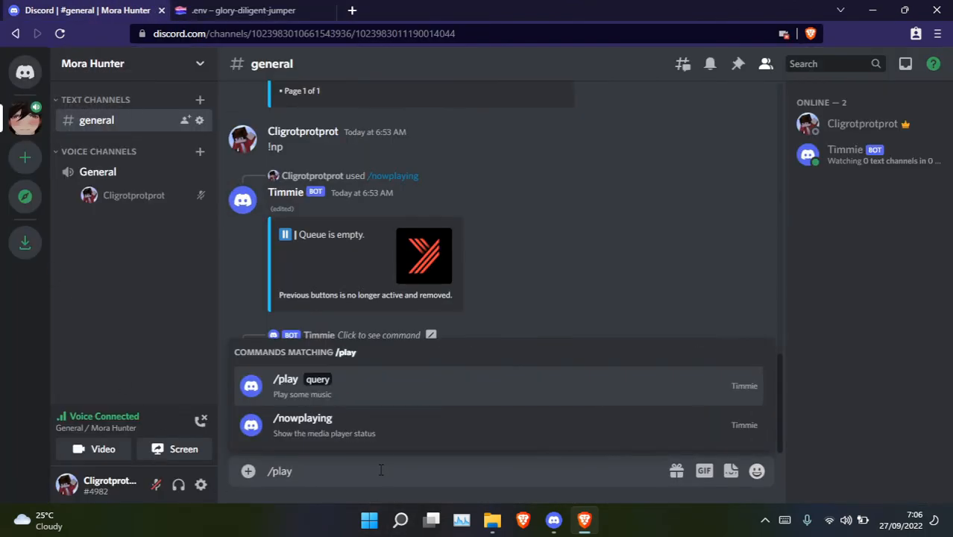
pyautogui.press('Tab')
pyautogui.write('morax')
pyautogui.press('Return')
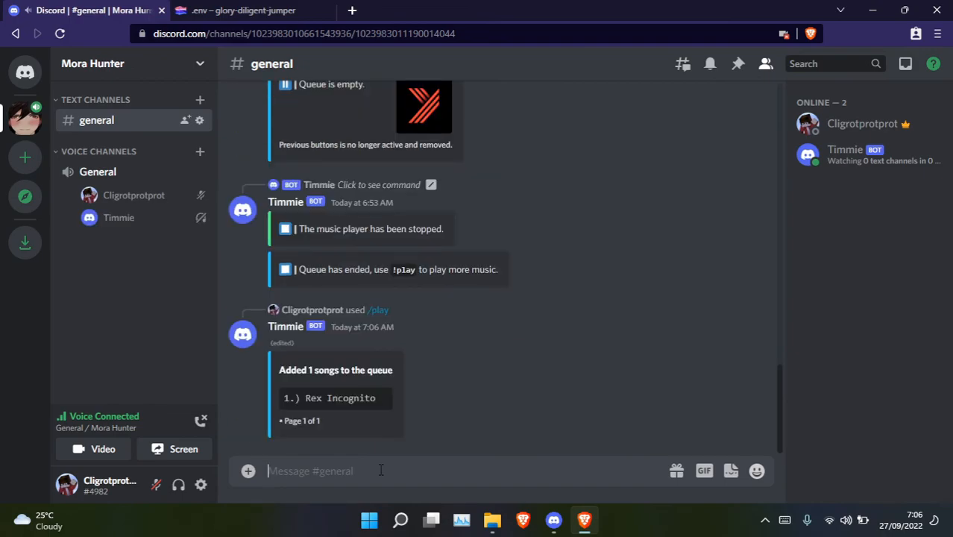